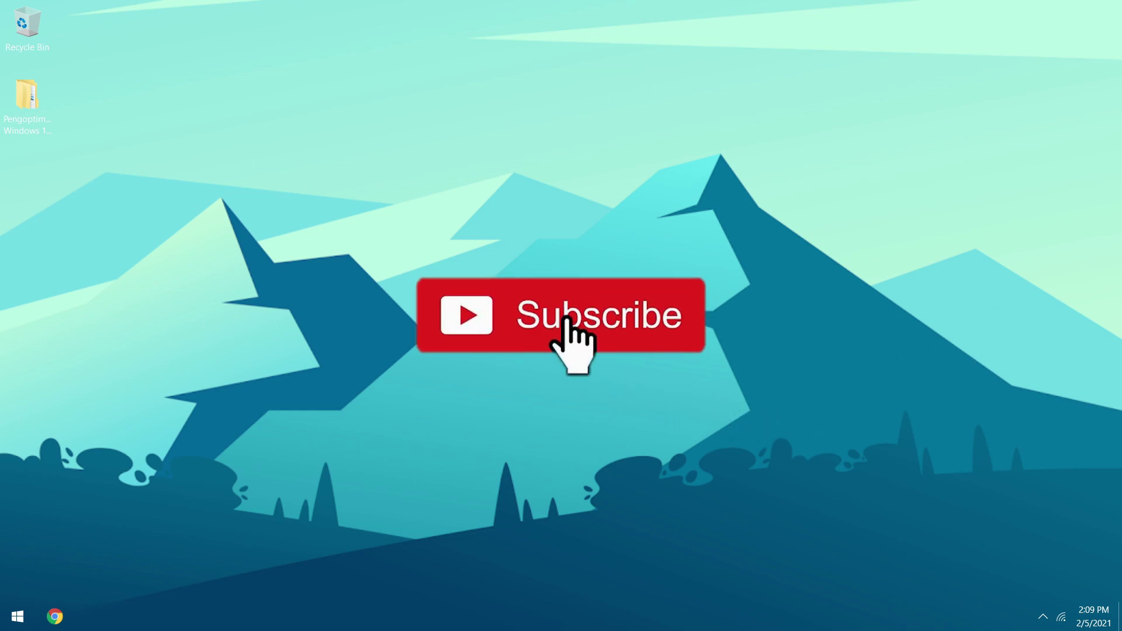
- Move the Pengoptimalan Windows 10 Updated folder to the upper middle of the desktop and open it
drag(38, 107, 523, 100)
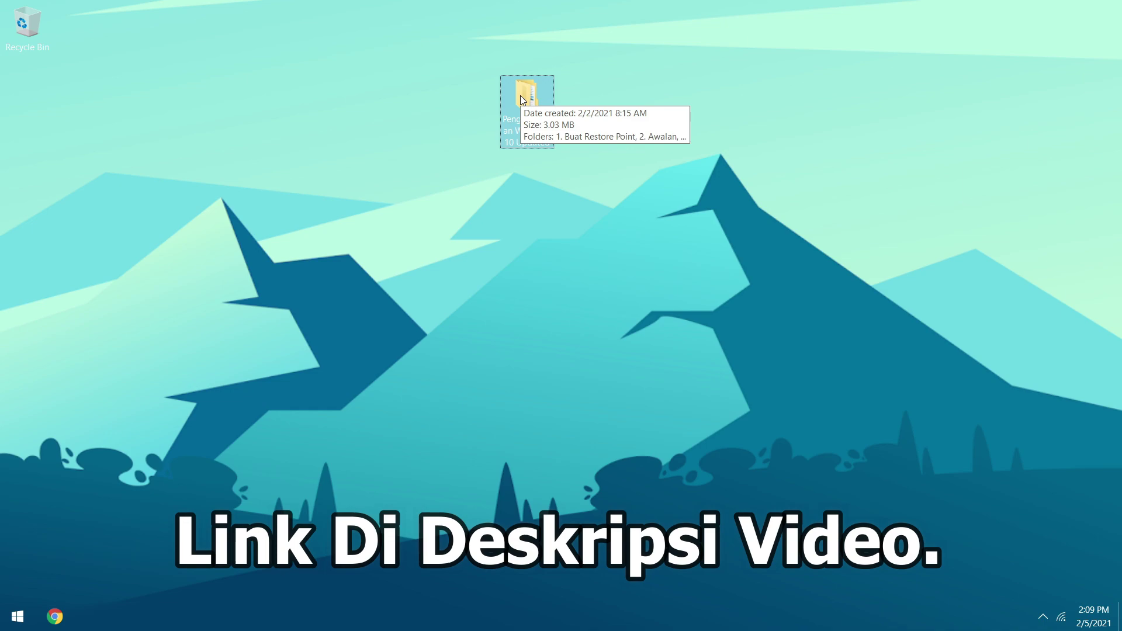
double_click(520, 96)
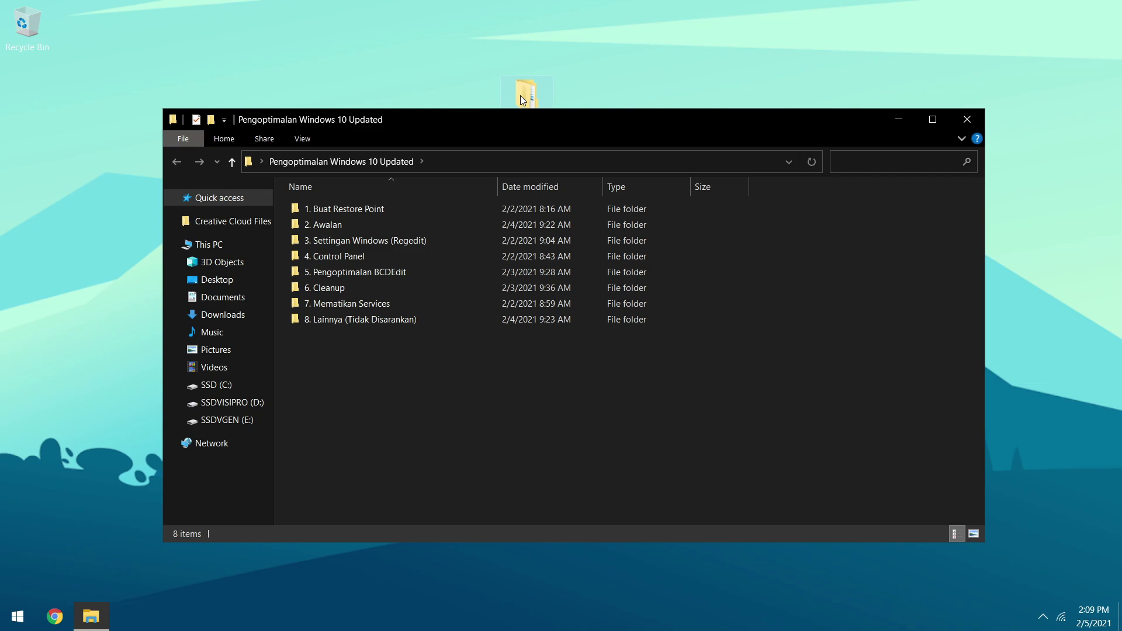
- Go through the eight optimization subfolders in order, from 1. Buat Restore Point to 8. Lainnya (Tidak Disarankan)
click(394, 209)
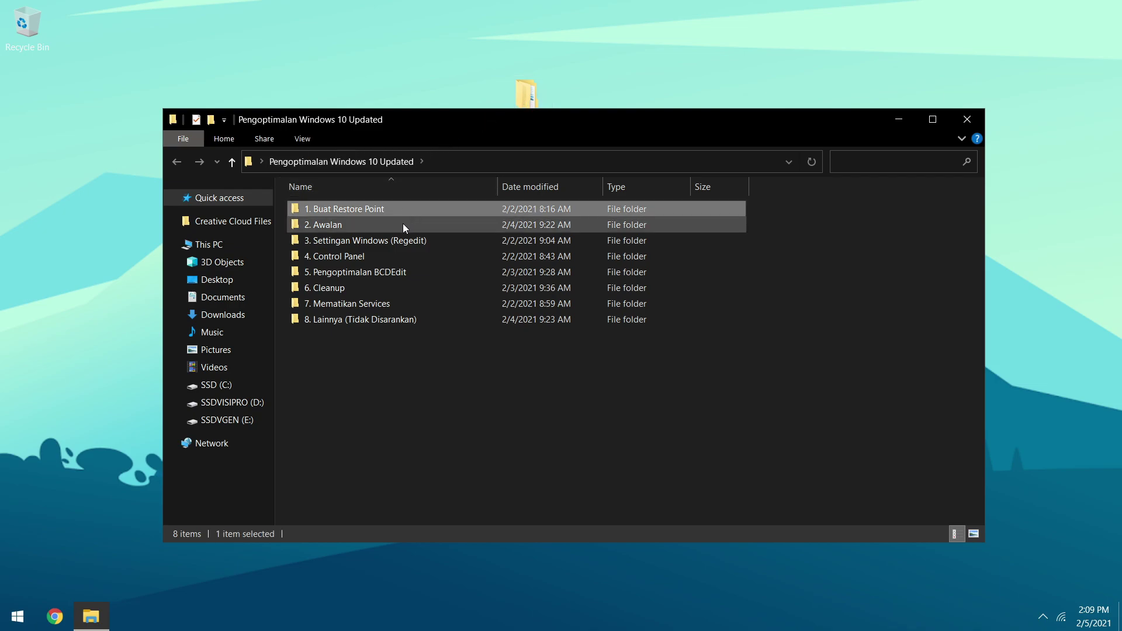
click(402, 224)
click(418, 238)
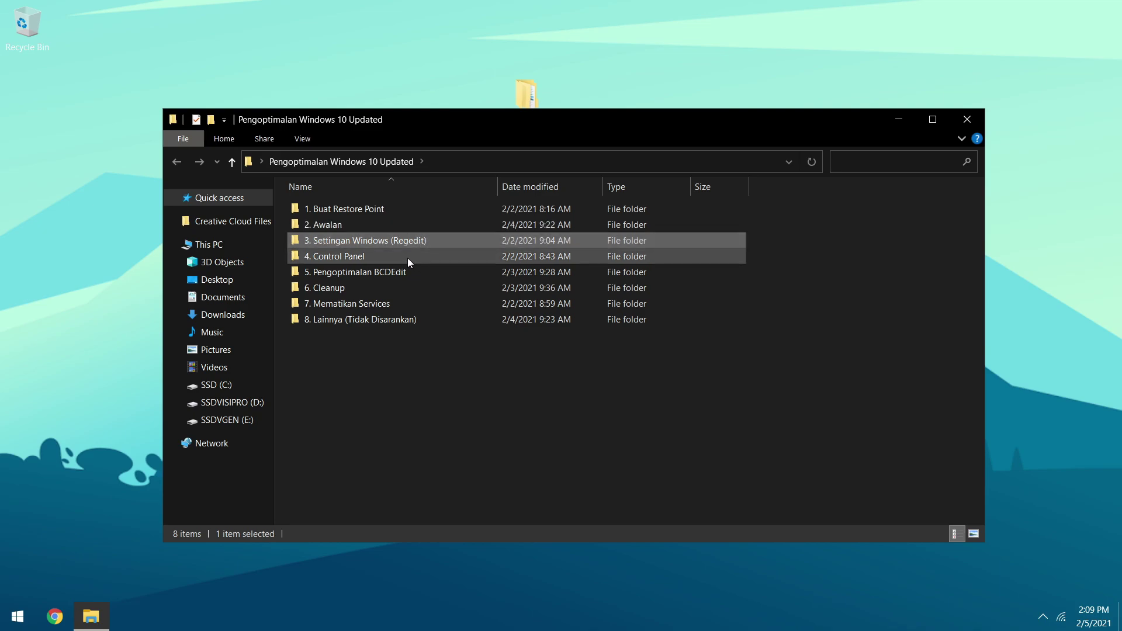
click(408, 258)
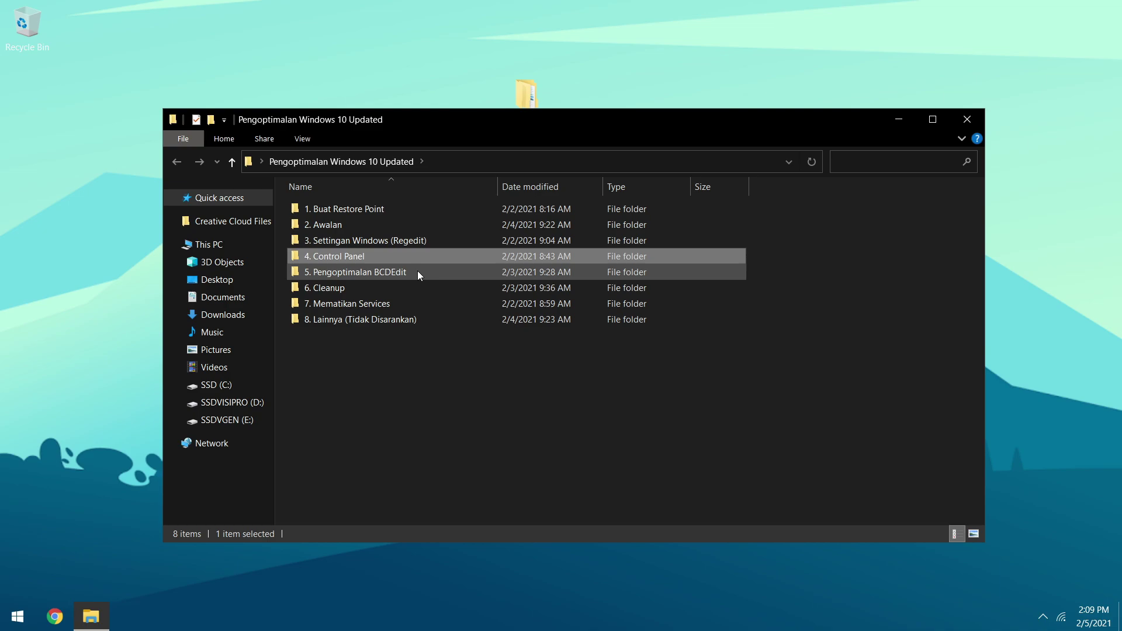
click(418, 271)
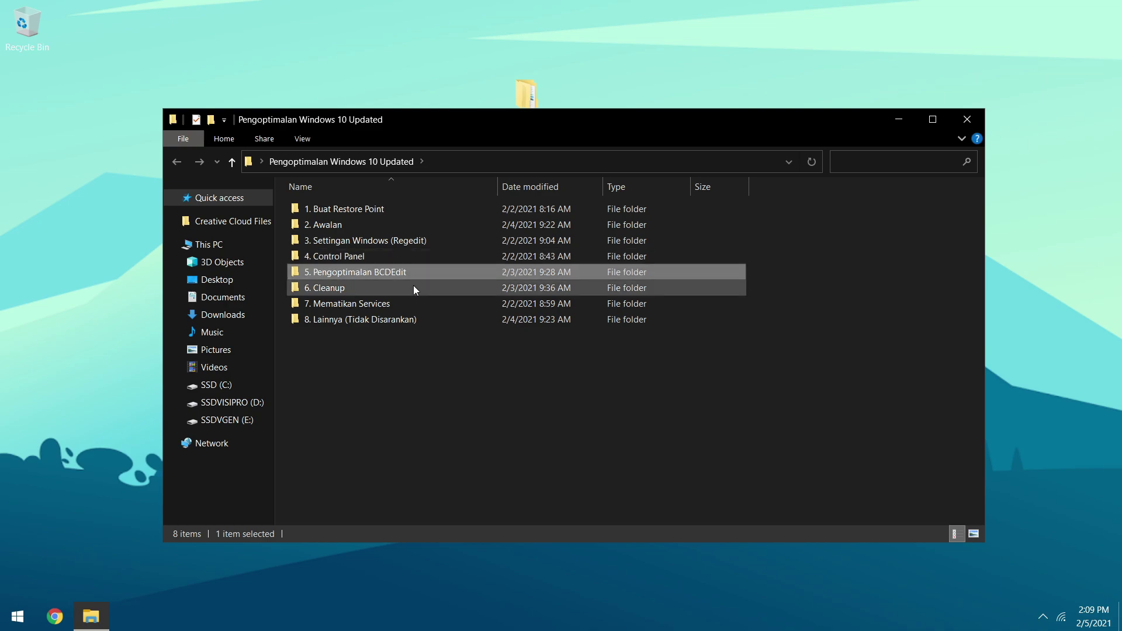
click(414, 288)
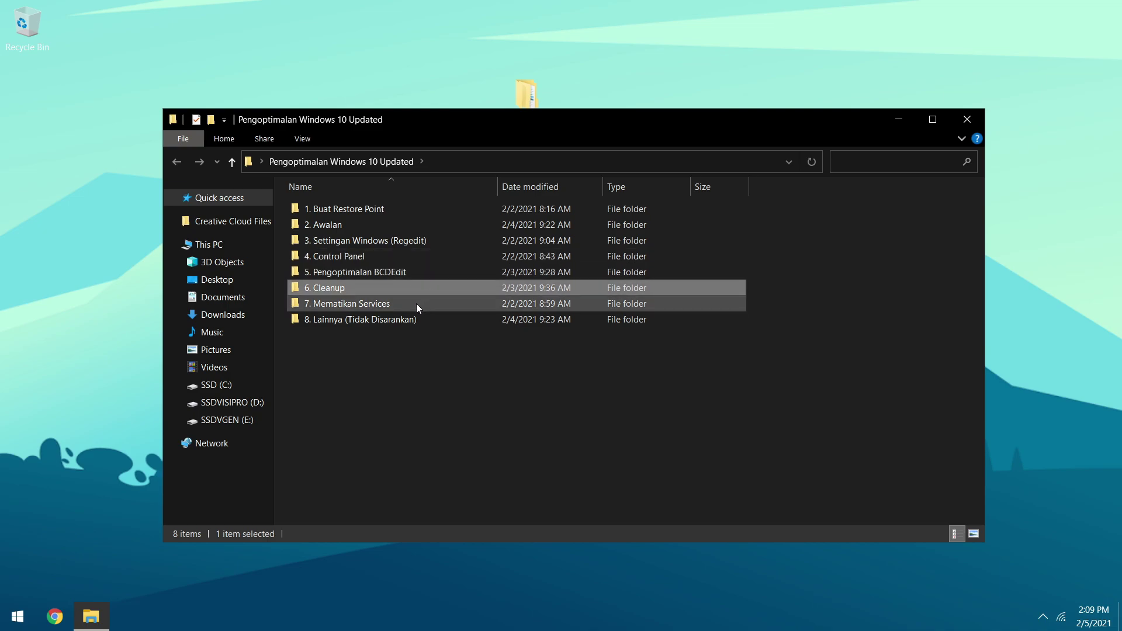
click(416, 305)
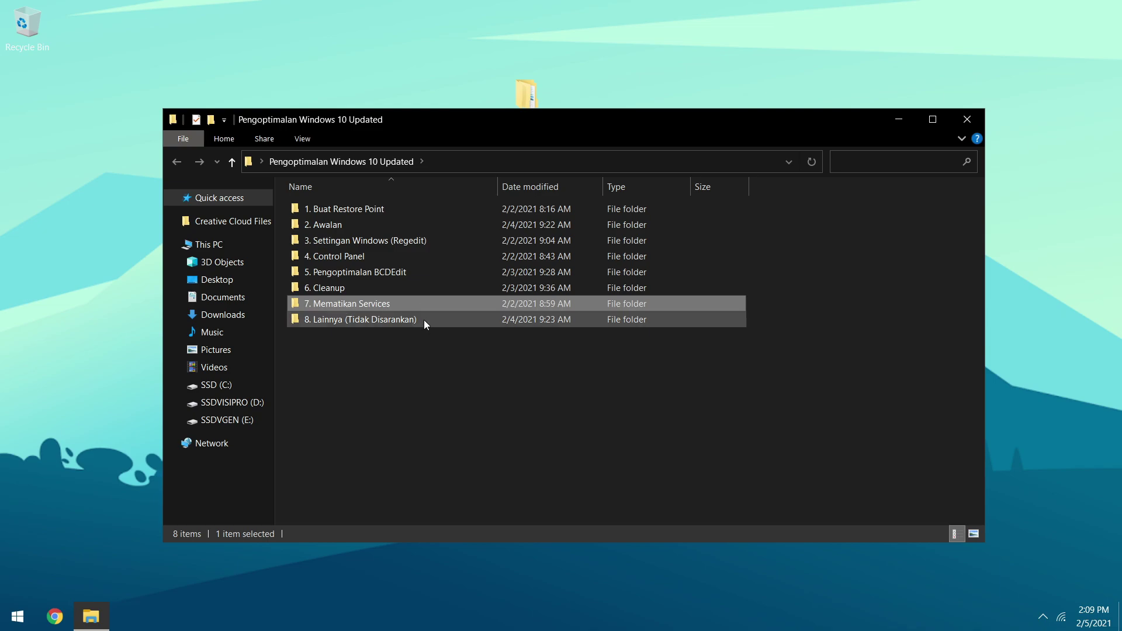
click(423, 320)
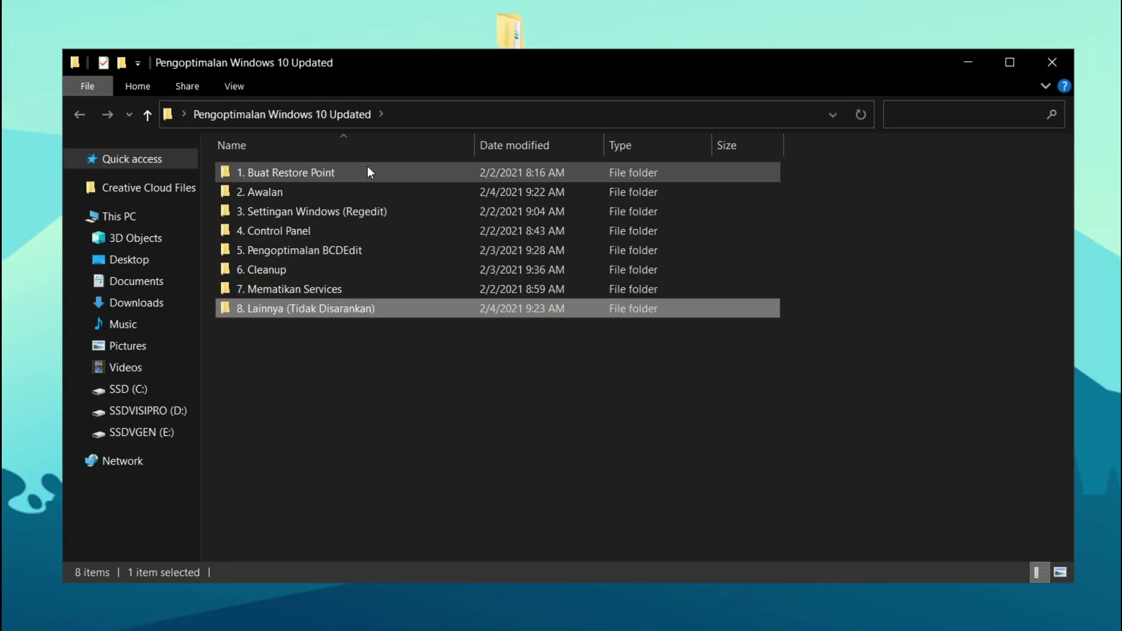
- Launch the Create A Restore Point shortcut from 1. Buat Restore Point and bring the whole System Properties dialog into view
double_click(367, 167)
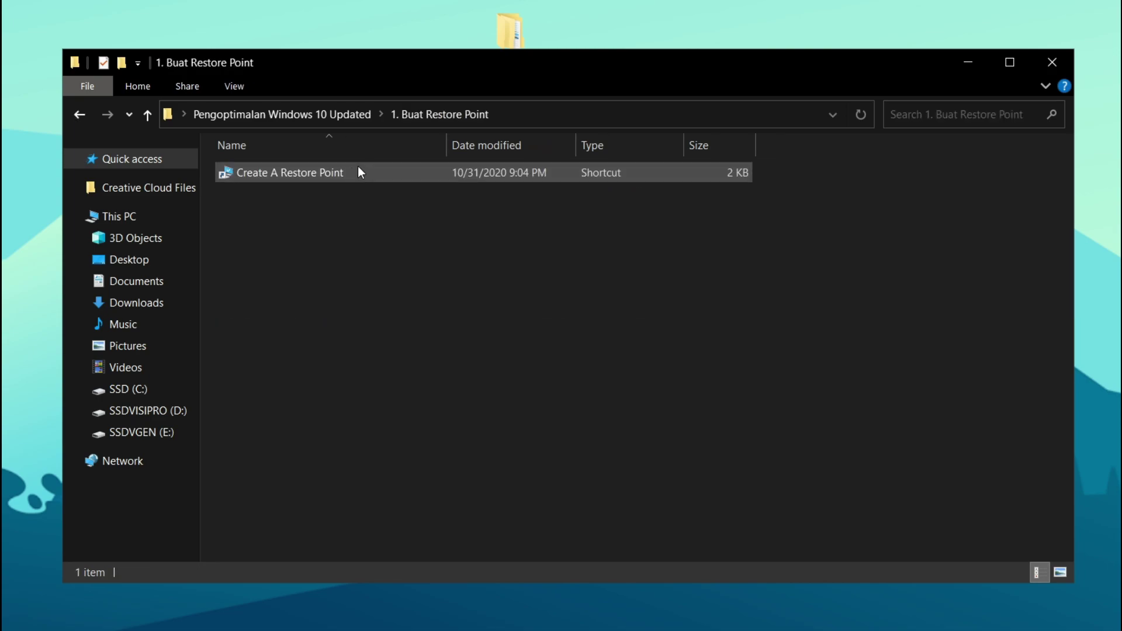
double_click(345, 173)
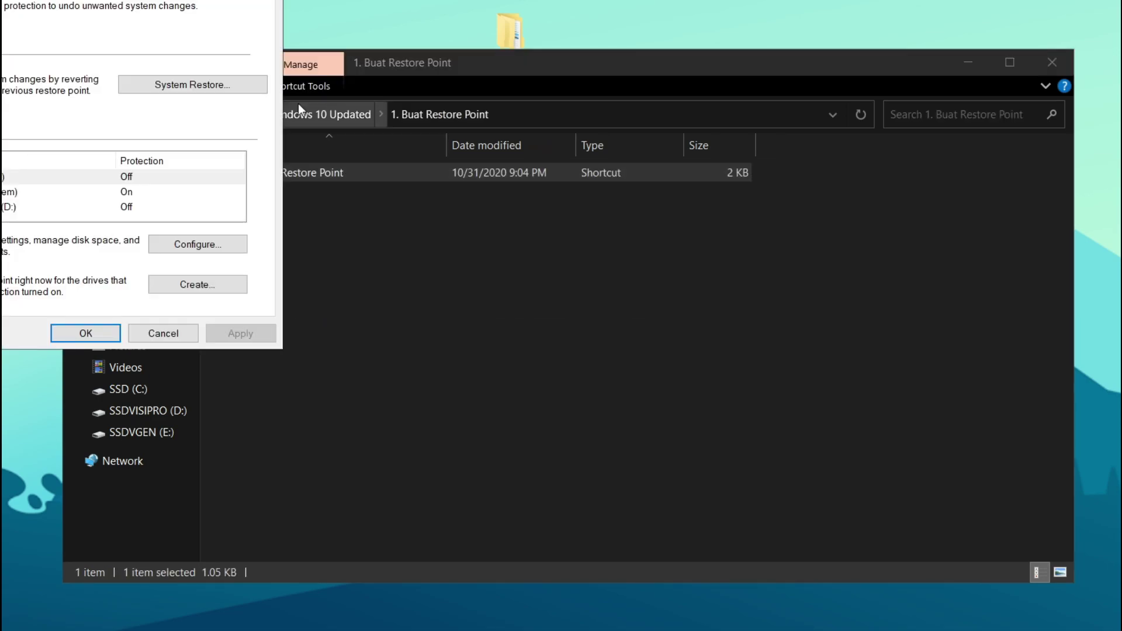
drag(204, 1, 649, 109)
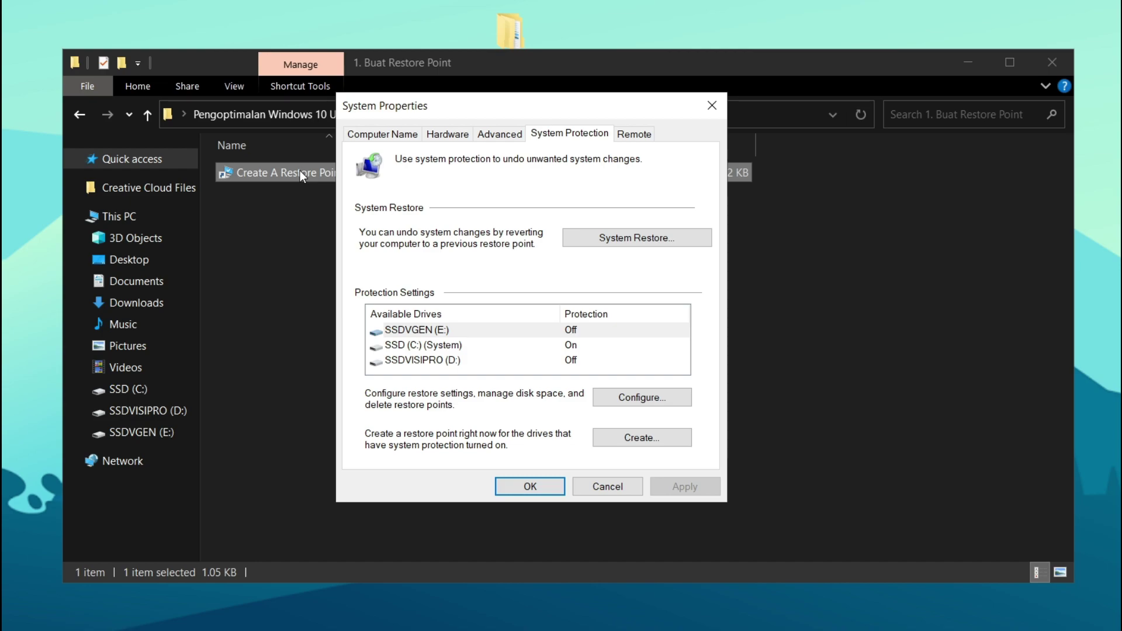
- Configure system protection for the SSD (C:) drive with a maximum disk space usage of 2%
click(458, 345)
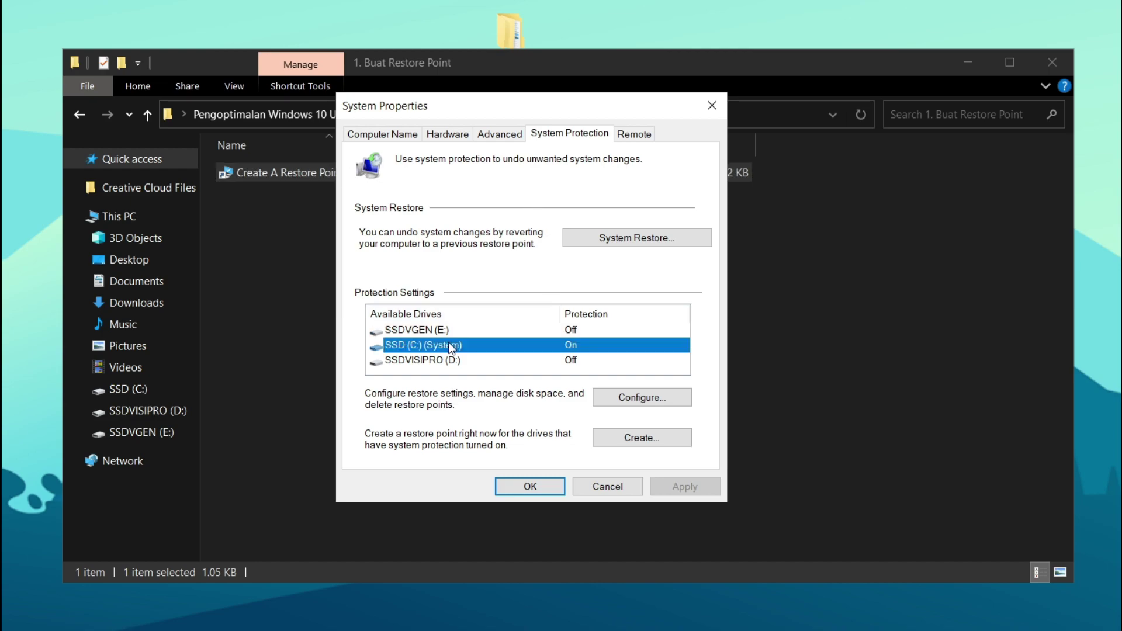
click(634, 398)
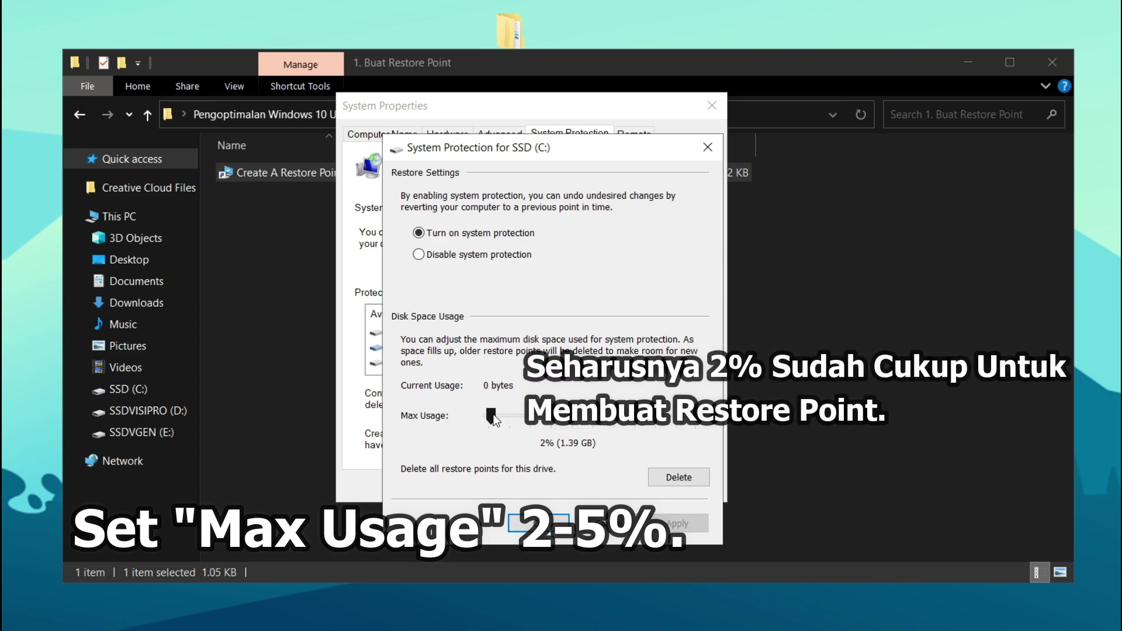
click(675, 531)
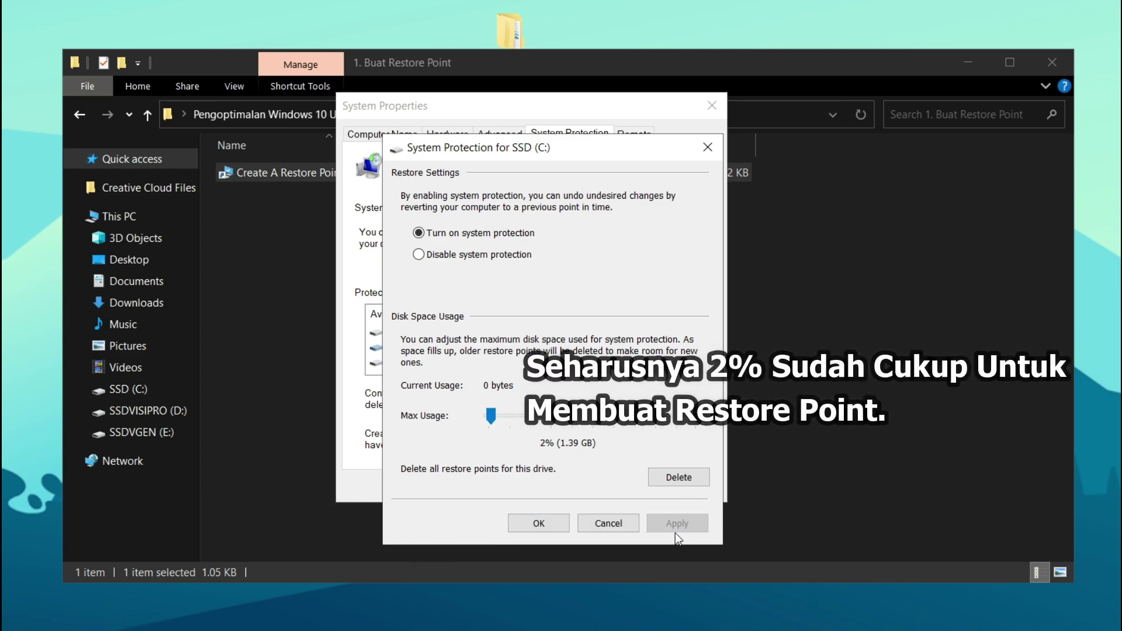
click(553, 520)
- Create a restore point described as "windows 10" and close System Properties
click(638, 437)
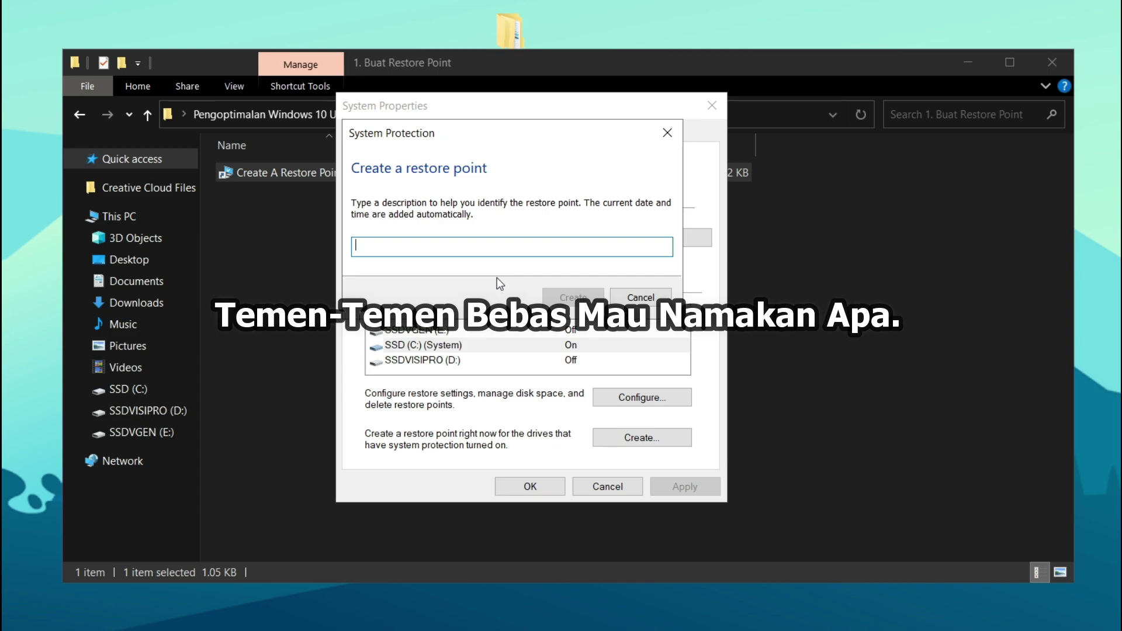
text(windows 10)
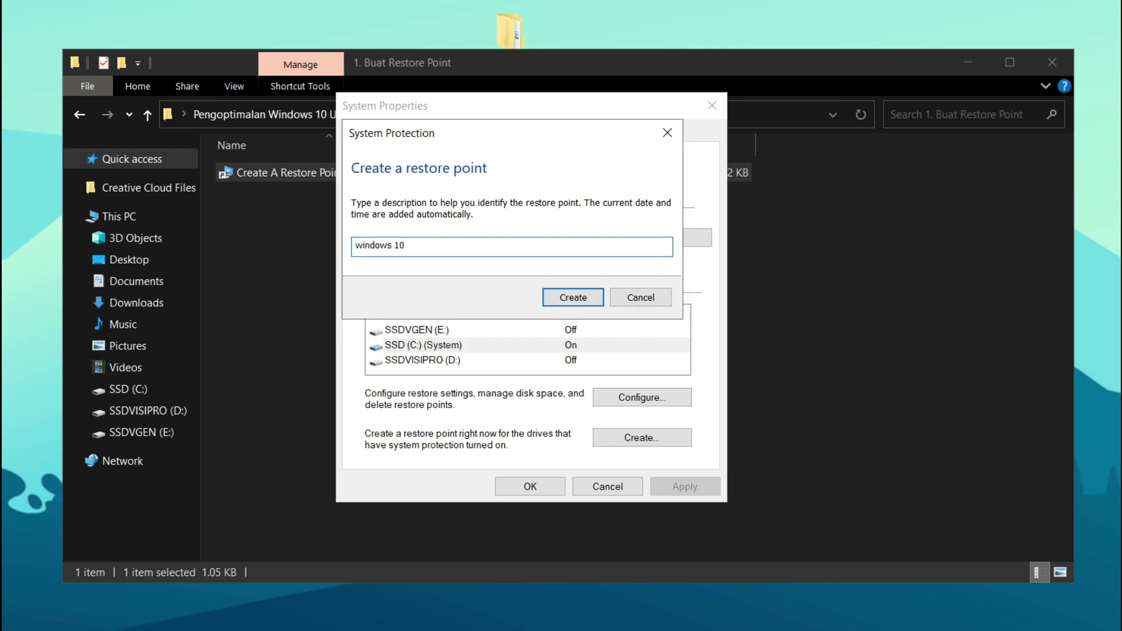
click(573, 297)
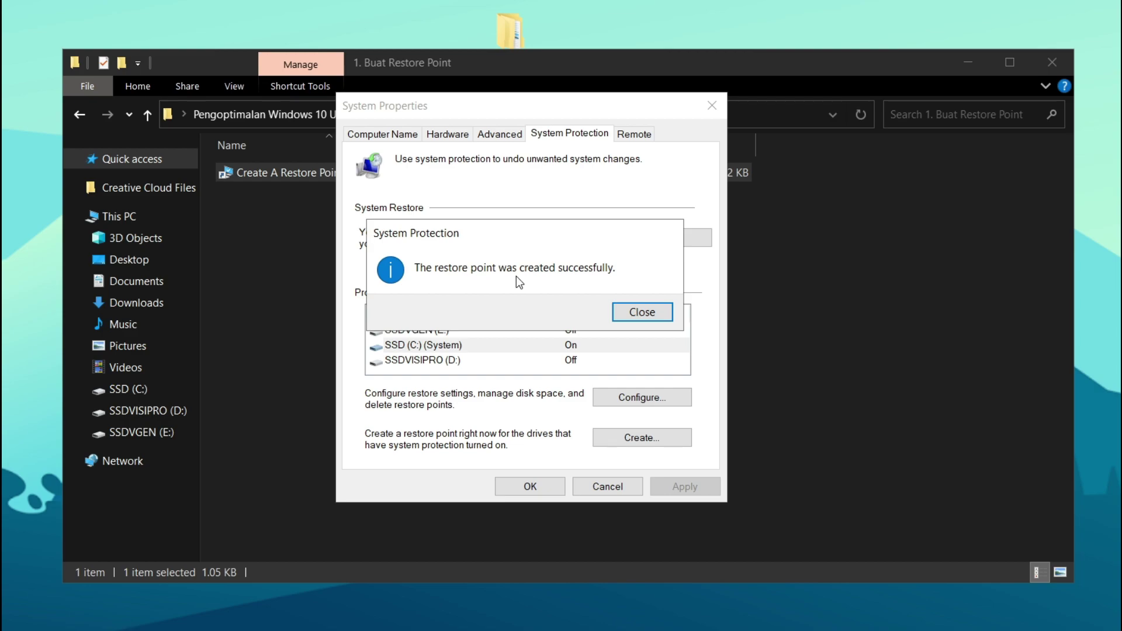
click(648, 313)
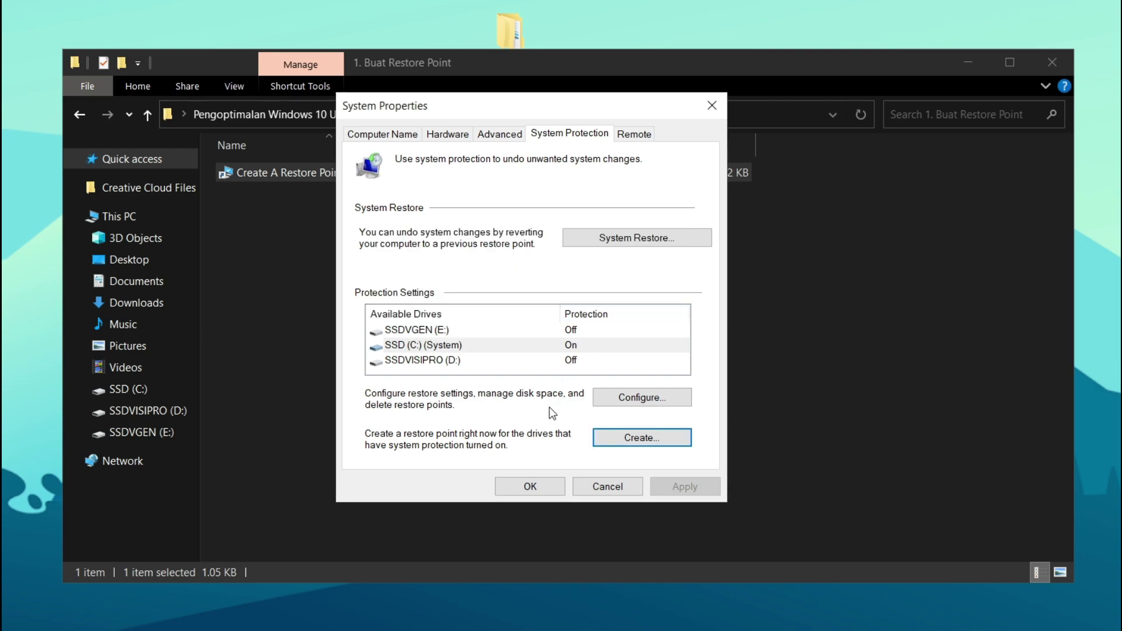
click(542, 479)
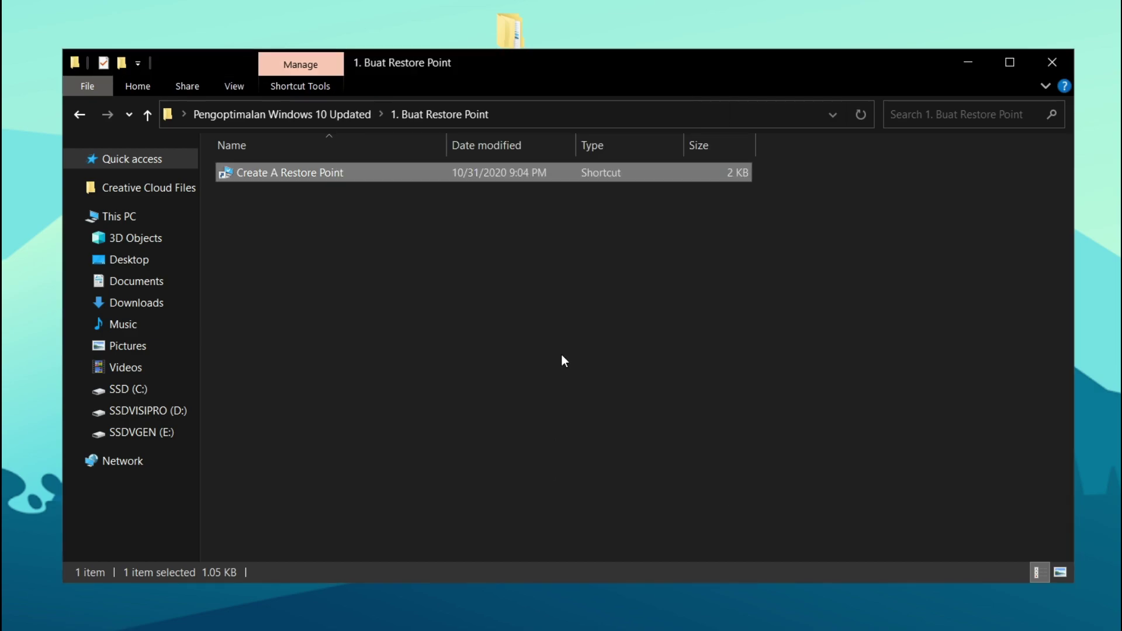
- Run the Autoruns application from the Autoruns folder inside 2. Awalan as administrator
click(363, 117)
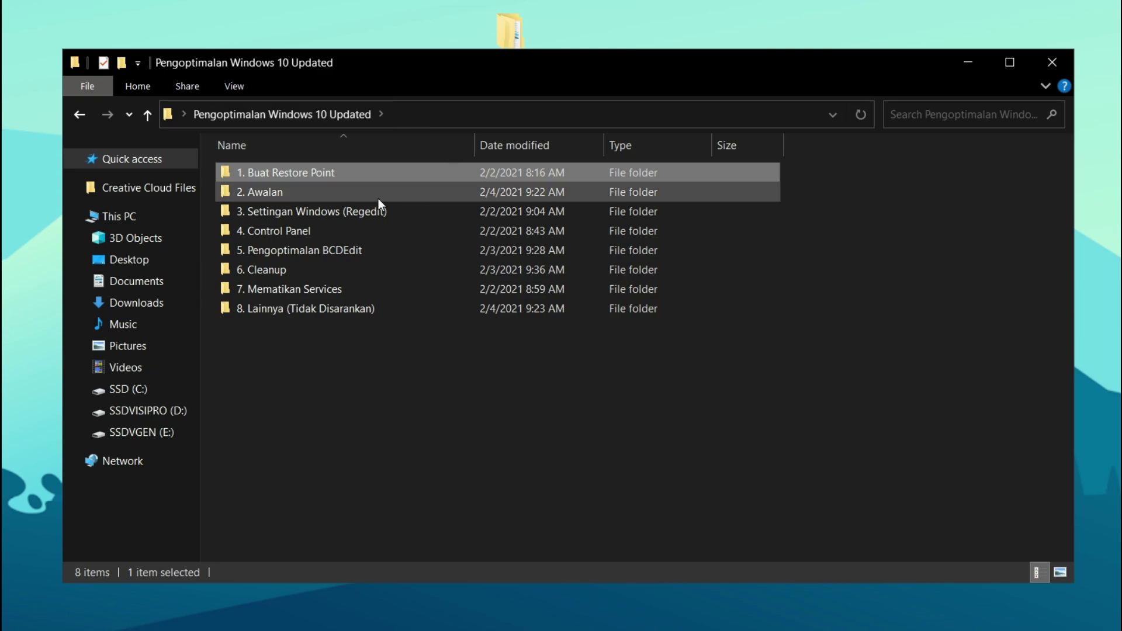
double_click(351, 194)
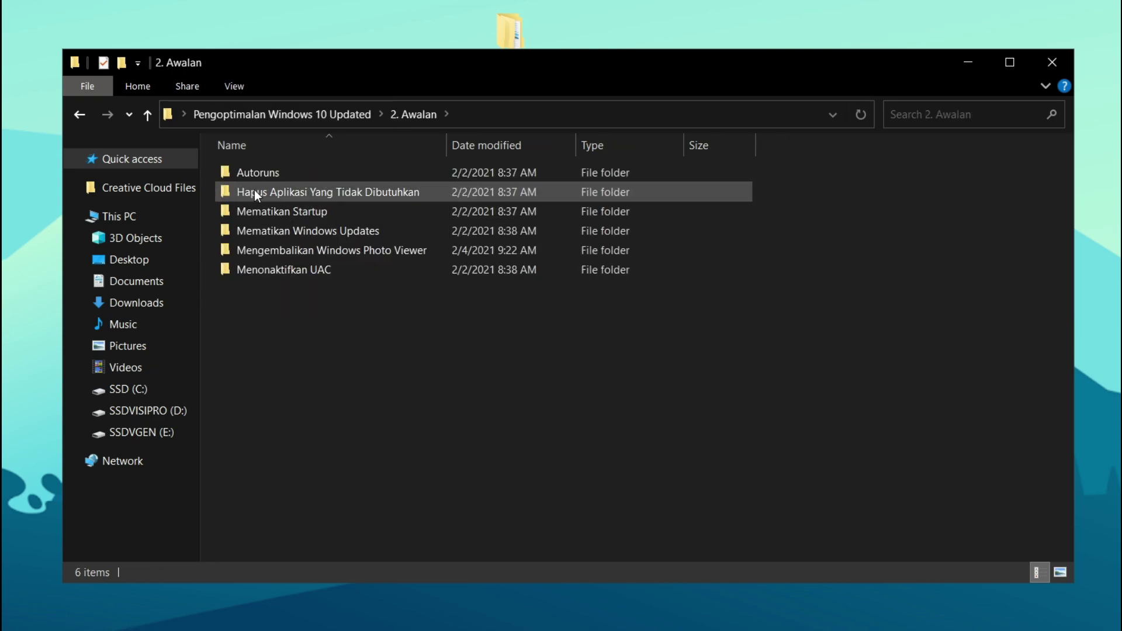
double_click(307, 172)
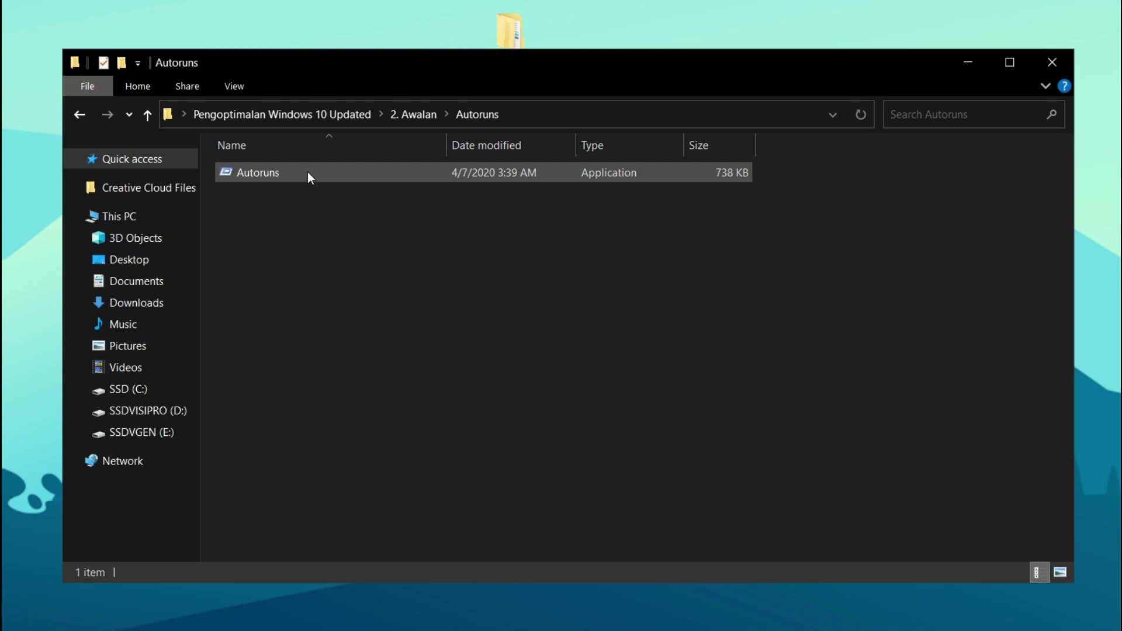
click(269, 172)
right_click(268, 173)
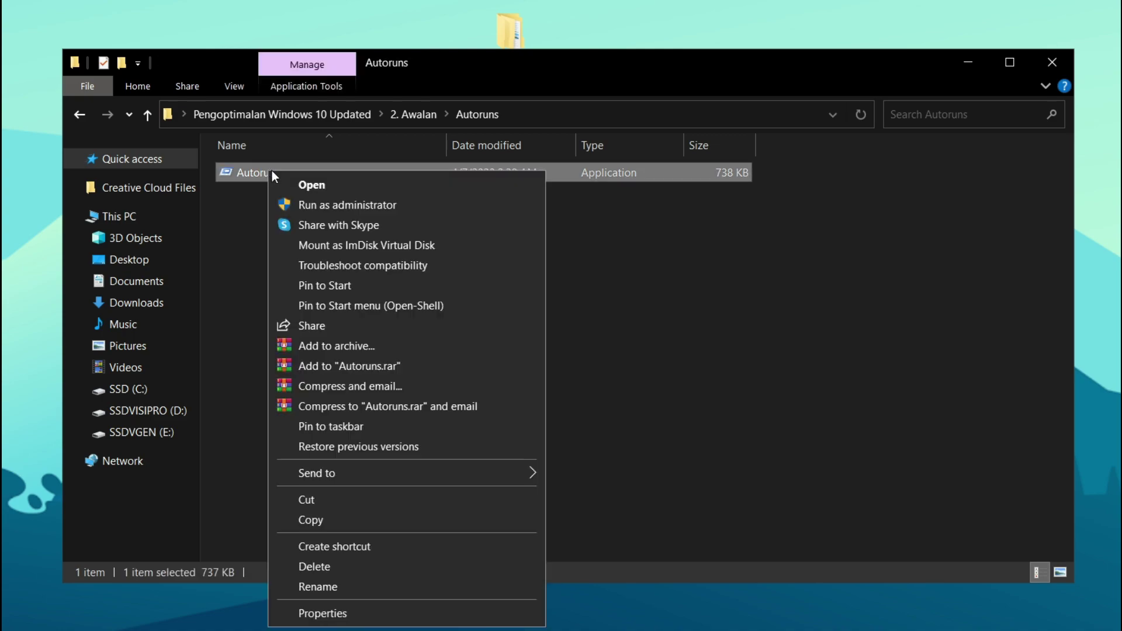
click(397, 204)
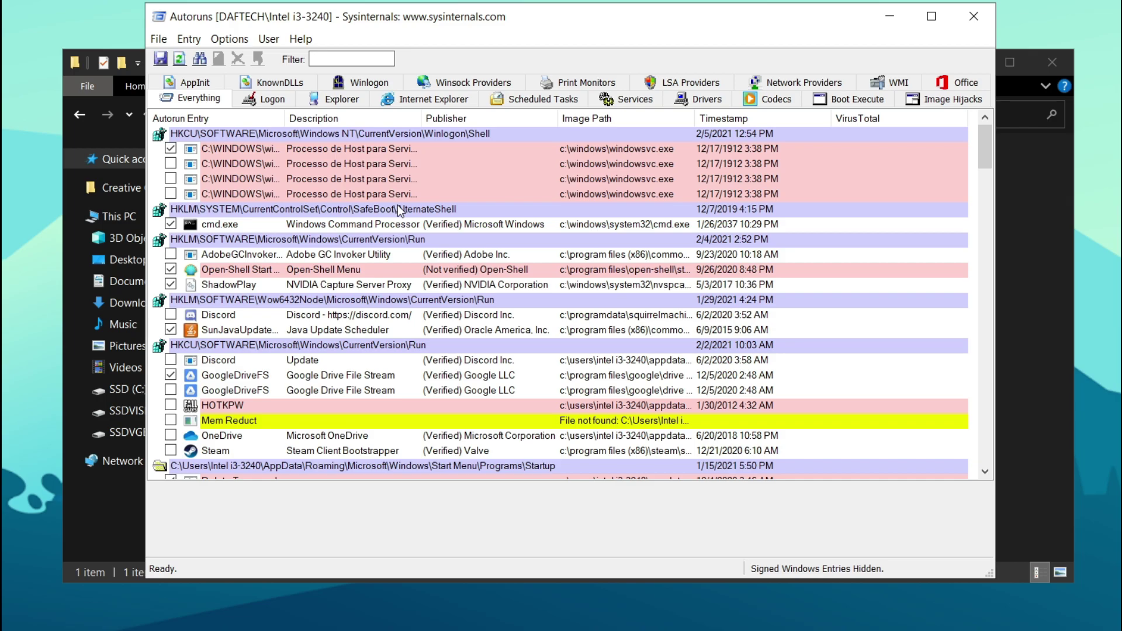
- Disable the windowsvc.exe shell, Java Update Scheduler and enabled GoogleDriveFS logon entries, and check the remaining logon entries
click(278, 103)
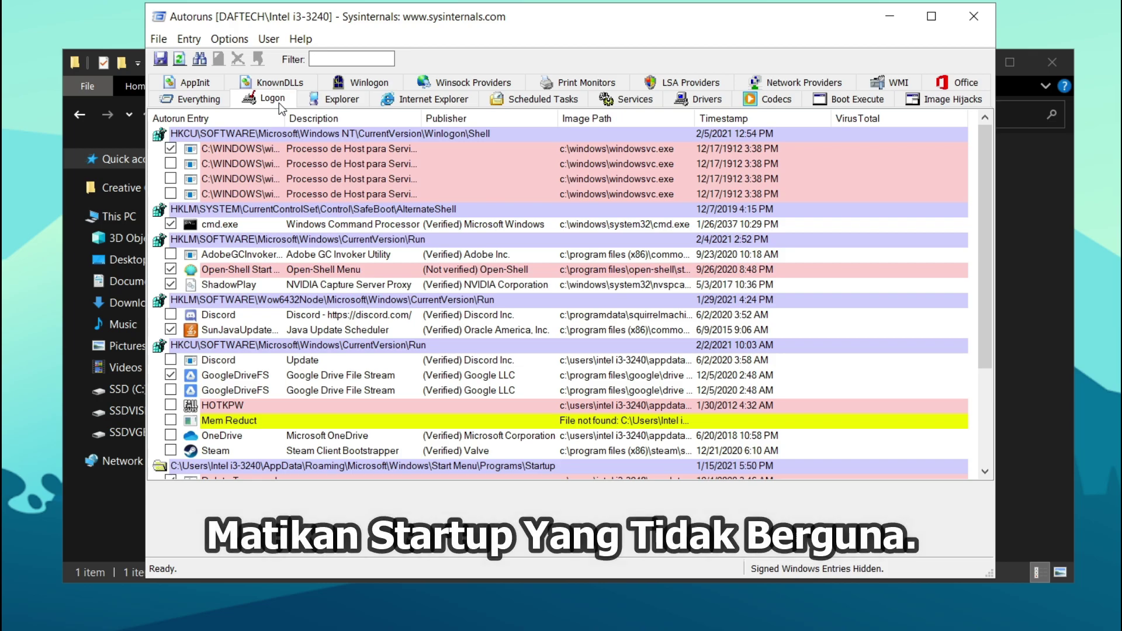
click(170, 148)
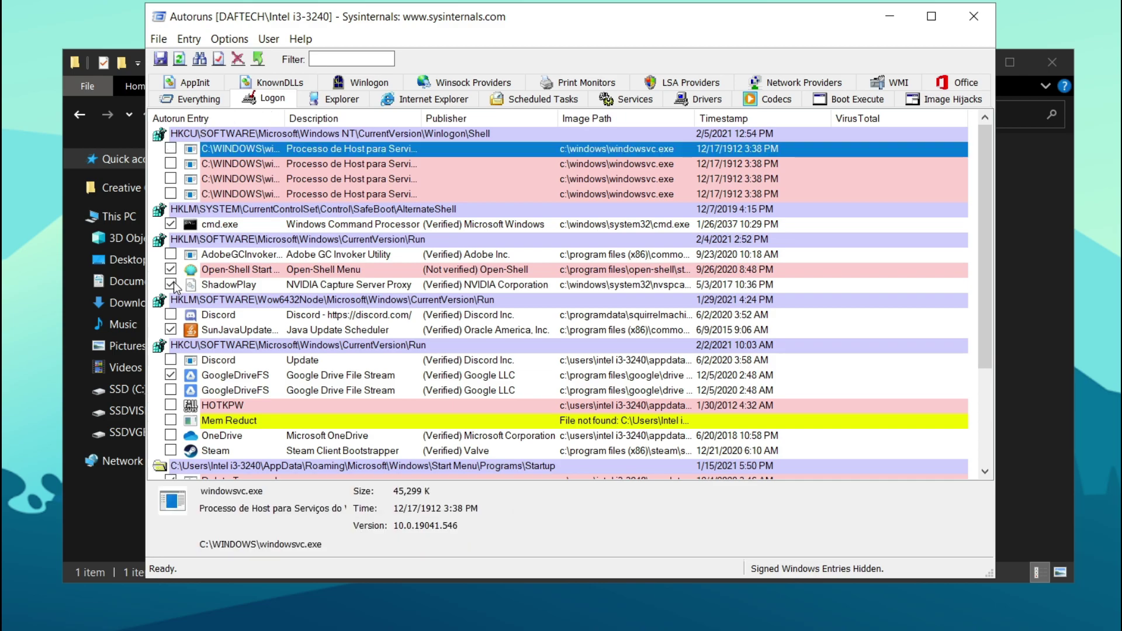
click(170, 329)
click(170, 374)
drag(985, 170, 994, 328)
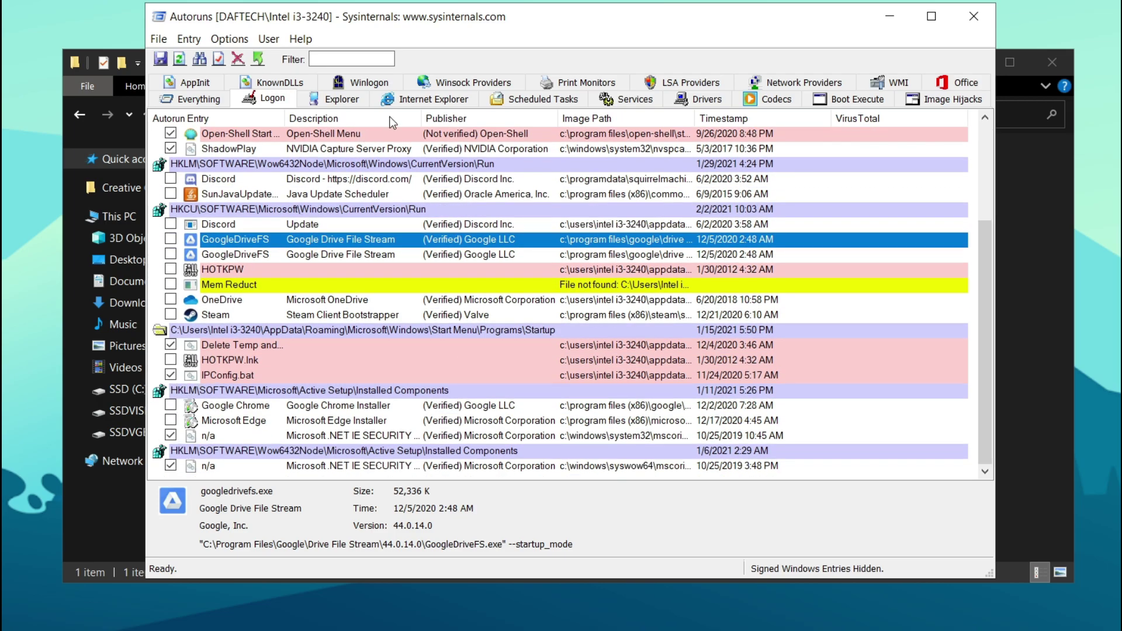
- Review the scheduled tasks and disable the ProtonVPN Service entry among the services, closing Autoruns when done
click(531, 101)
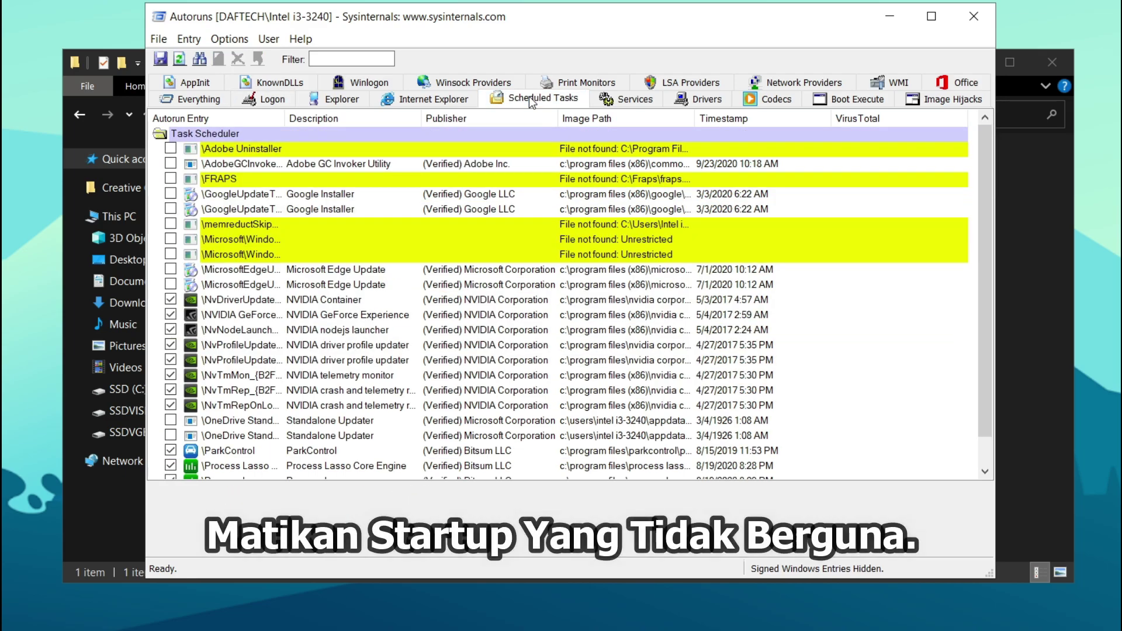
scroll(251, 322, down, 1)
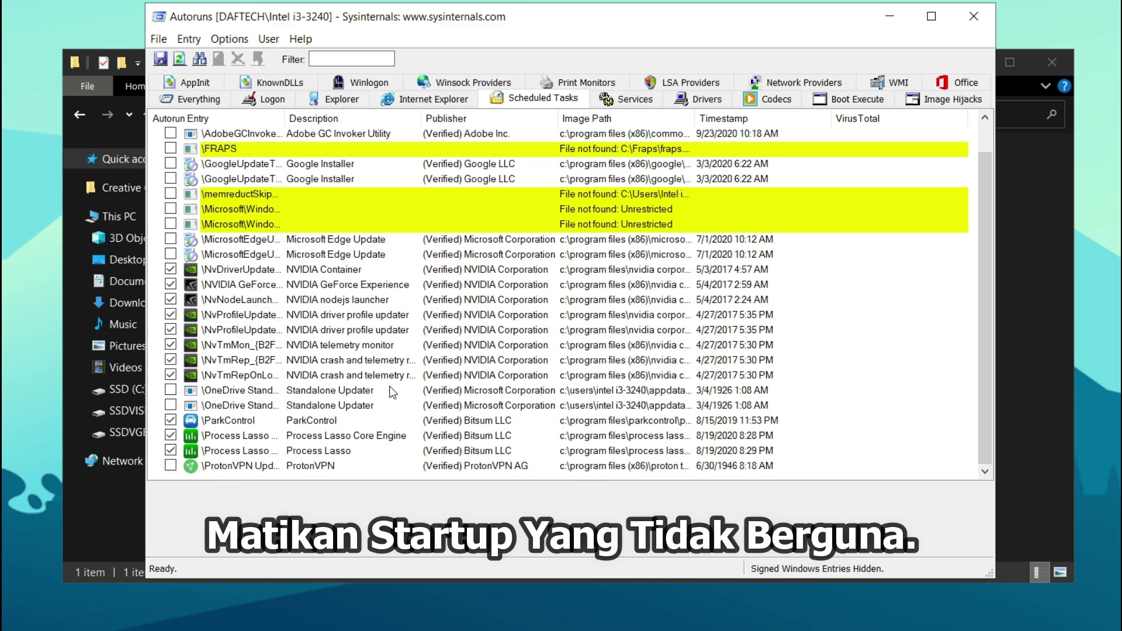
click(634, 104)
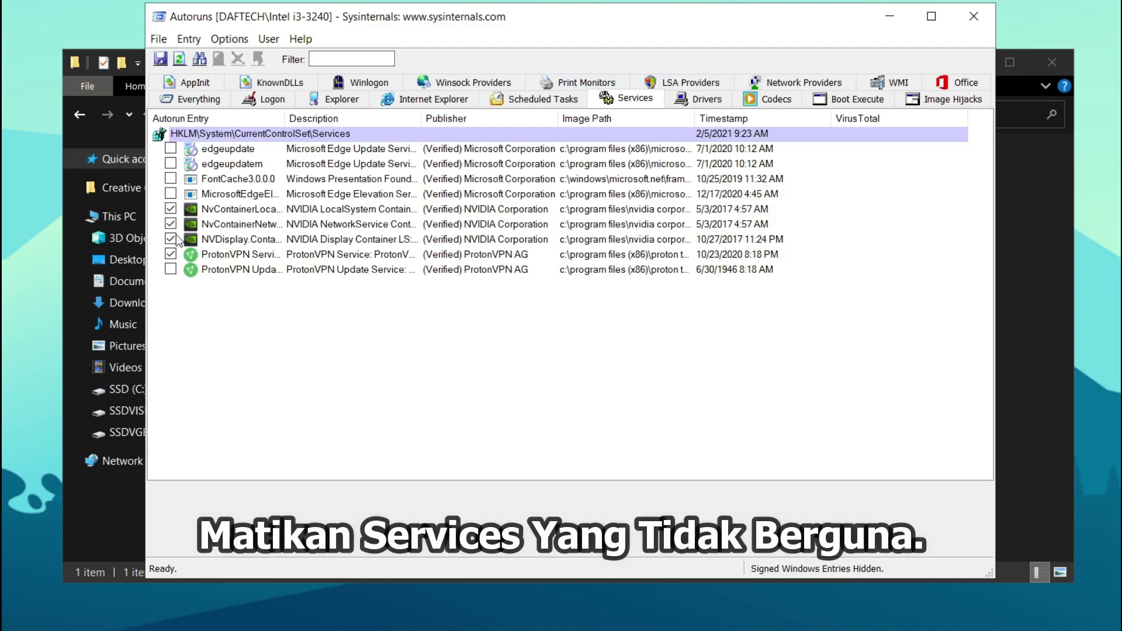
click(170, 254)
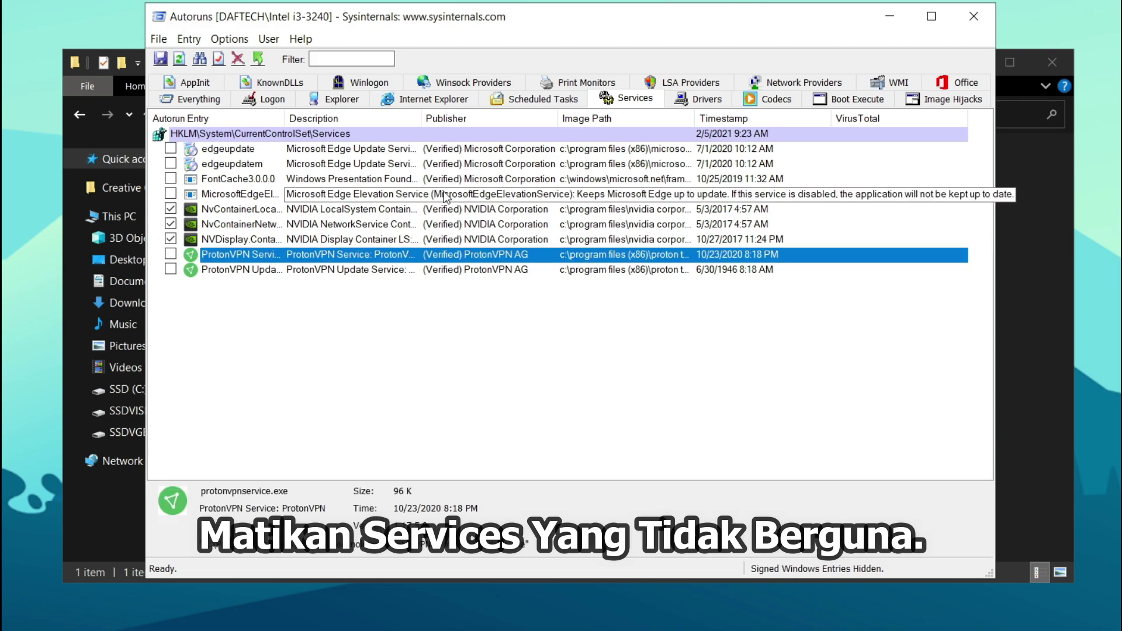
click(972, 16)
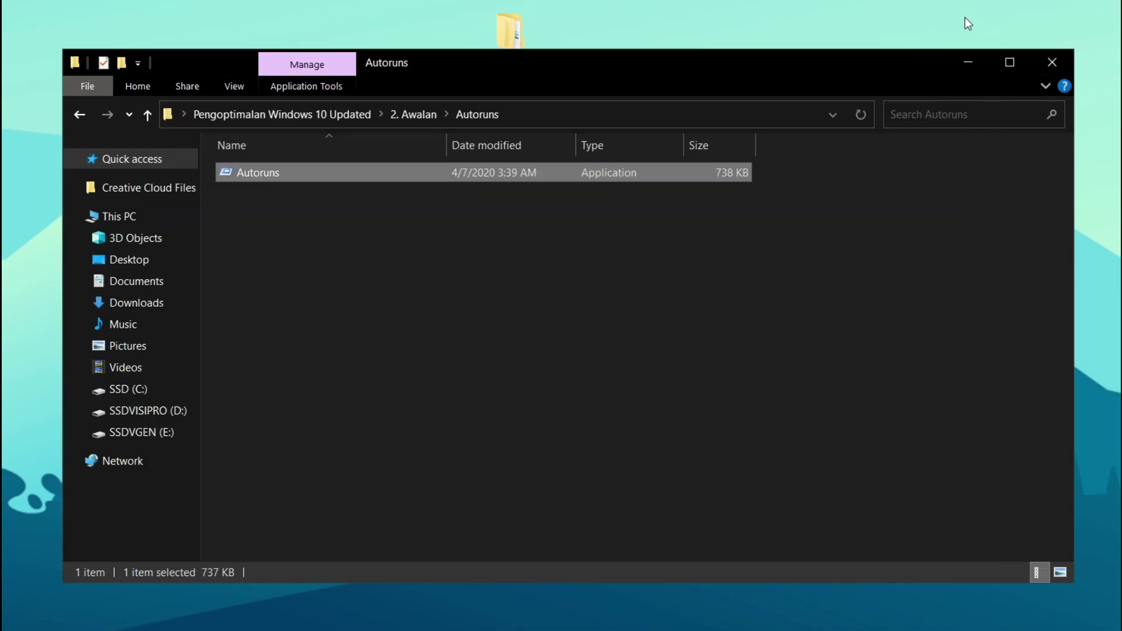
- Open the Hapus Aplikasi Yang Tidak Dibutuhkan shortcut from its folder in 2. Awalan and review the installed apps for unneeded ones
click(430, 116)
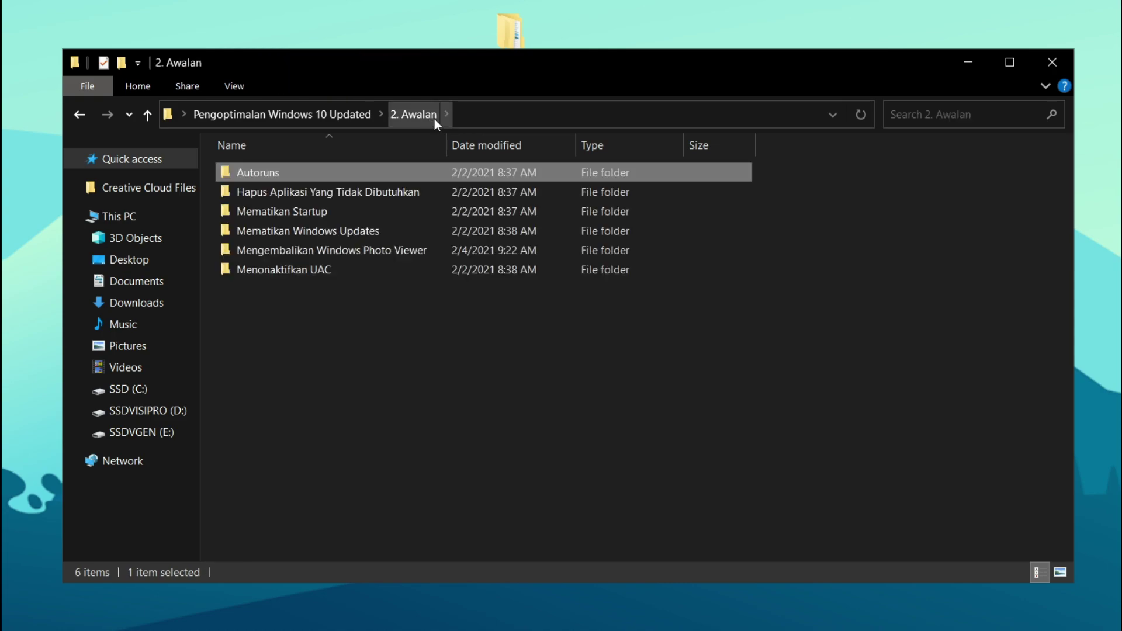
double_click(396, 191)
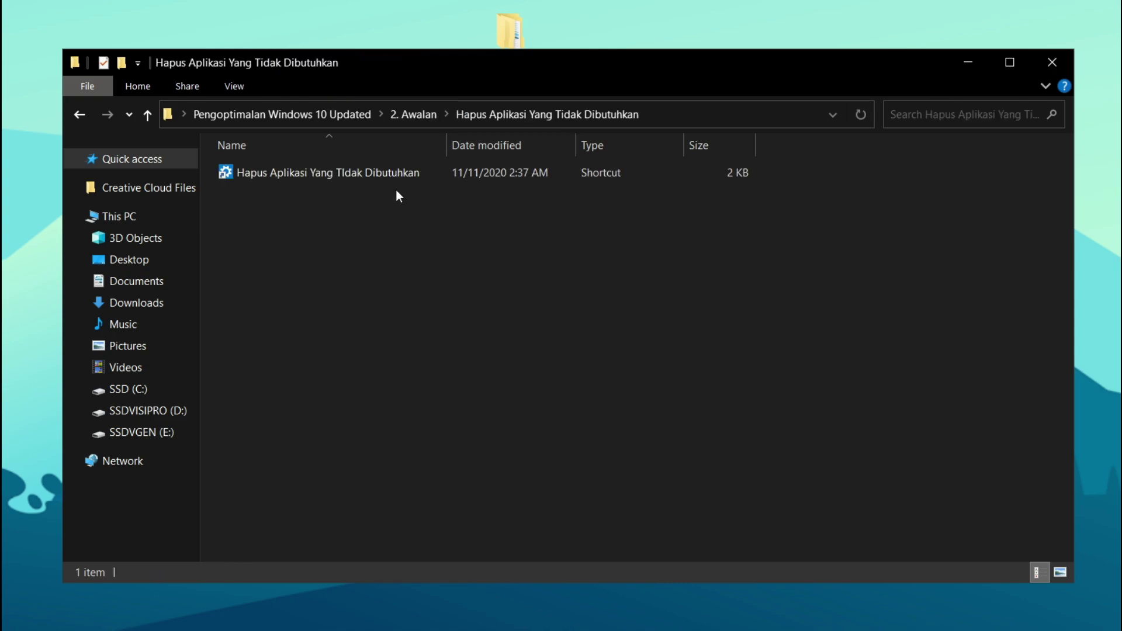
double_click(375, 172)
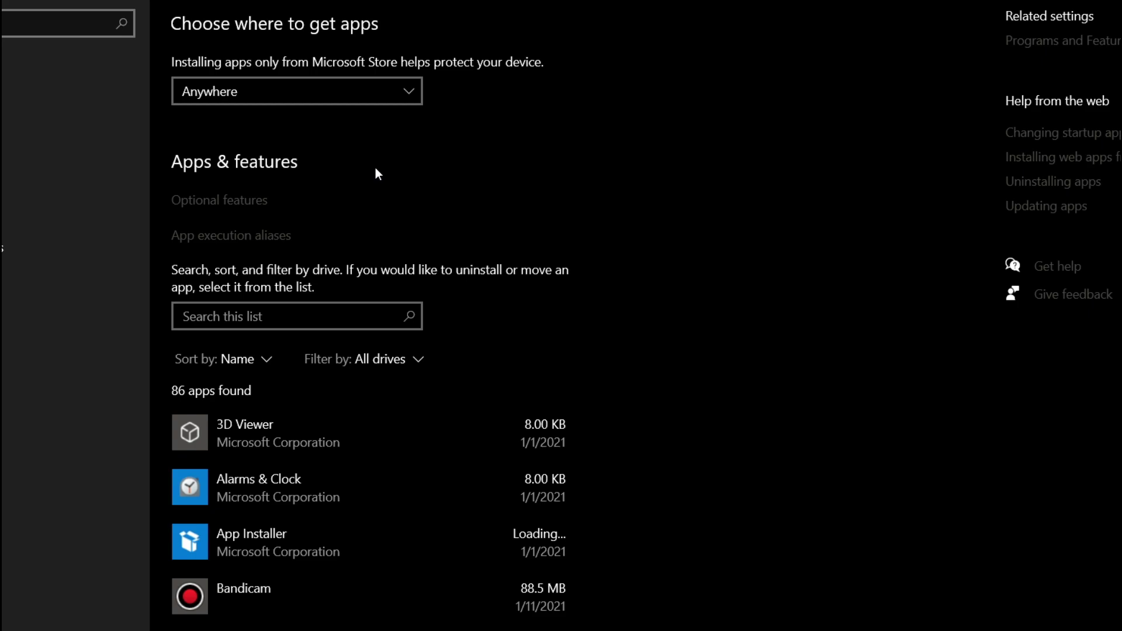
scroll(450, 149, down, 3)
scroll(579, 143, down, 3)
scroll(475, 202, down, 2)
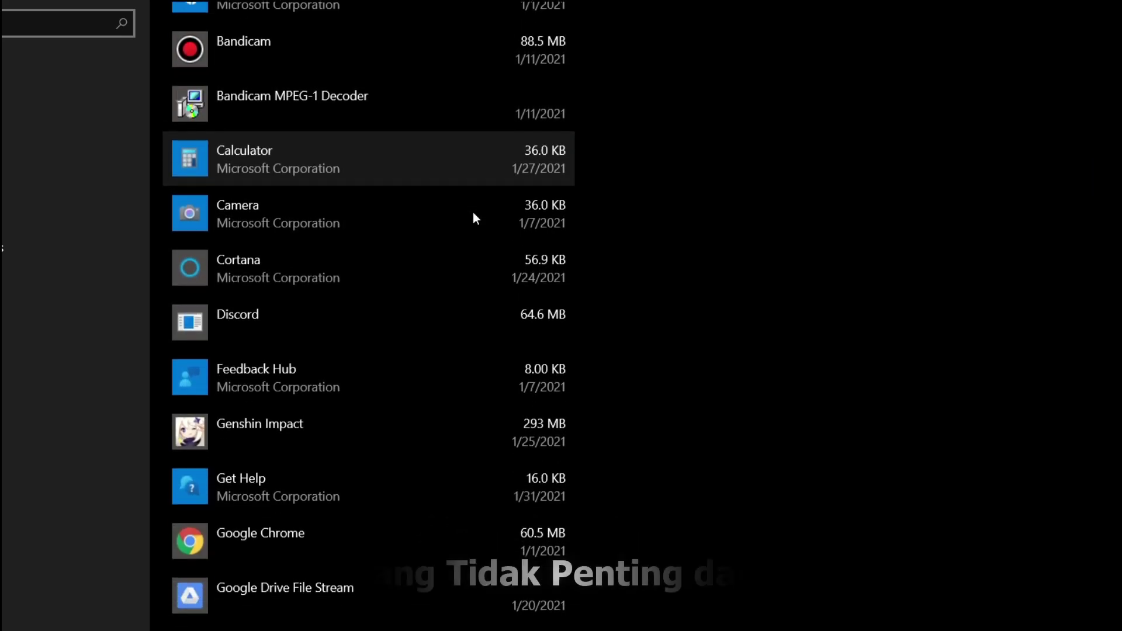
scroll(476, 208, down, 5)
scroll(505, 157, down, 3)
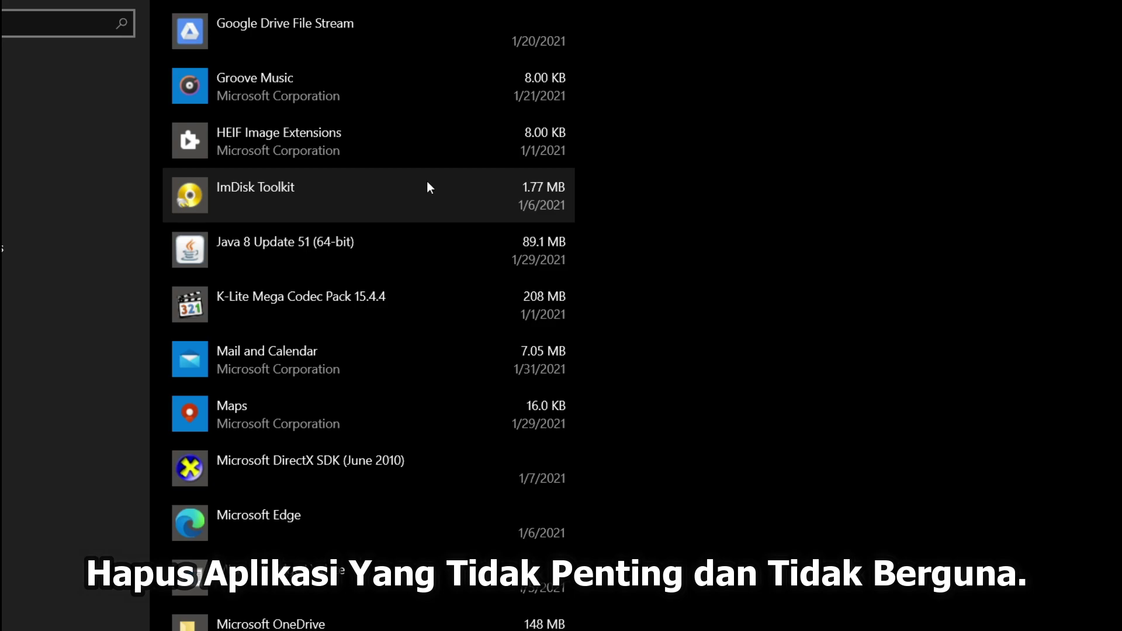
scroll(430, 175, down, 4)
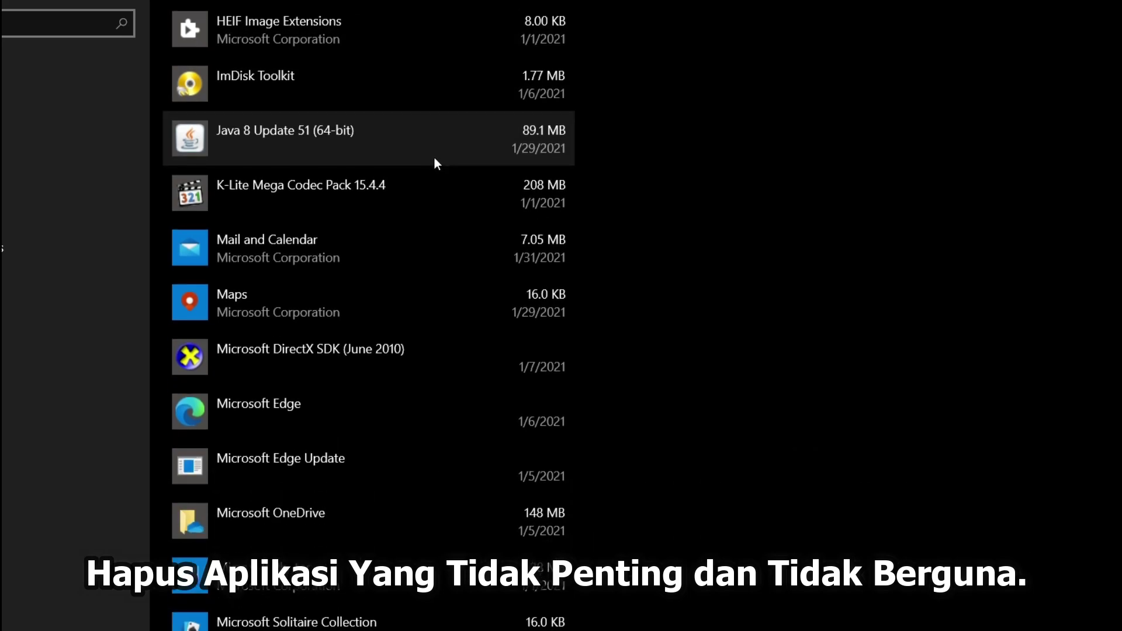
scroll(457, 221, down, 12)
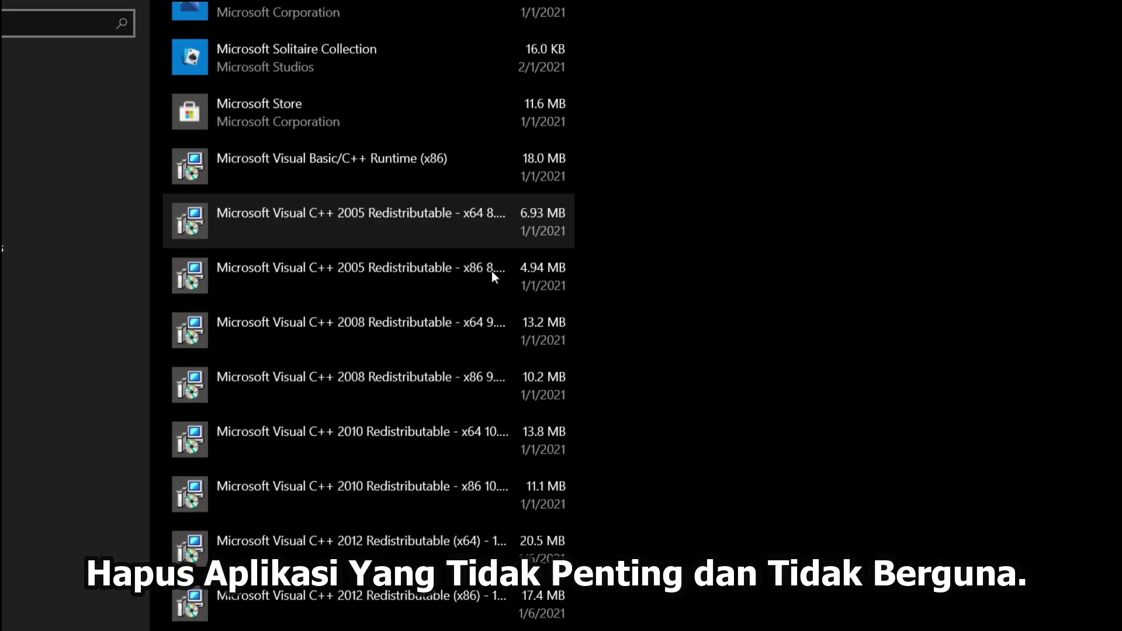
scroll(457, 377, down, 1)
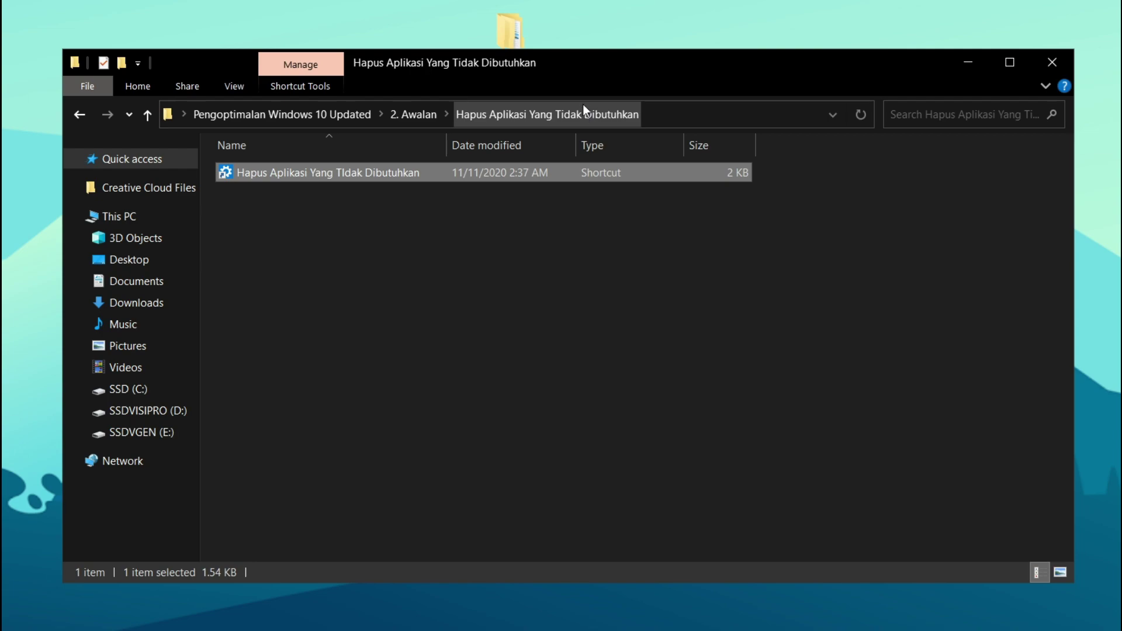
- Open the Mematikan Startup shortcut from its folder in 2. Awalan, check the startup apps' status, and close Task Manager
click(420, 115)
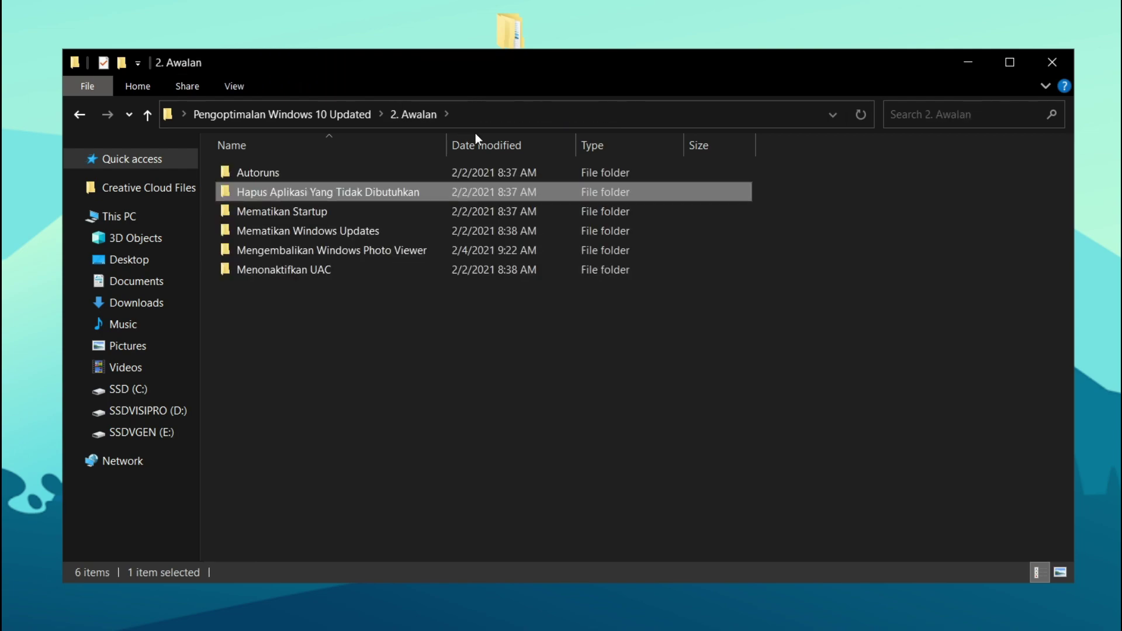
double_click(327, 216)
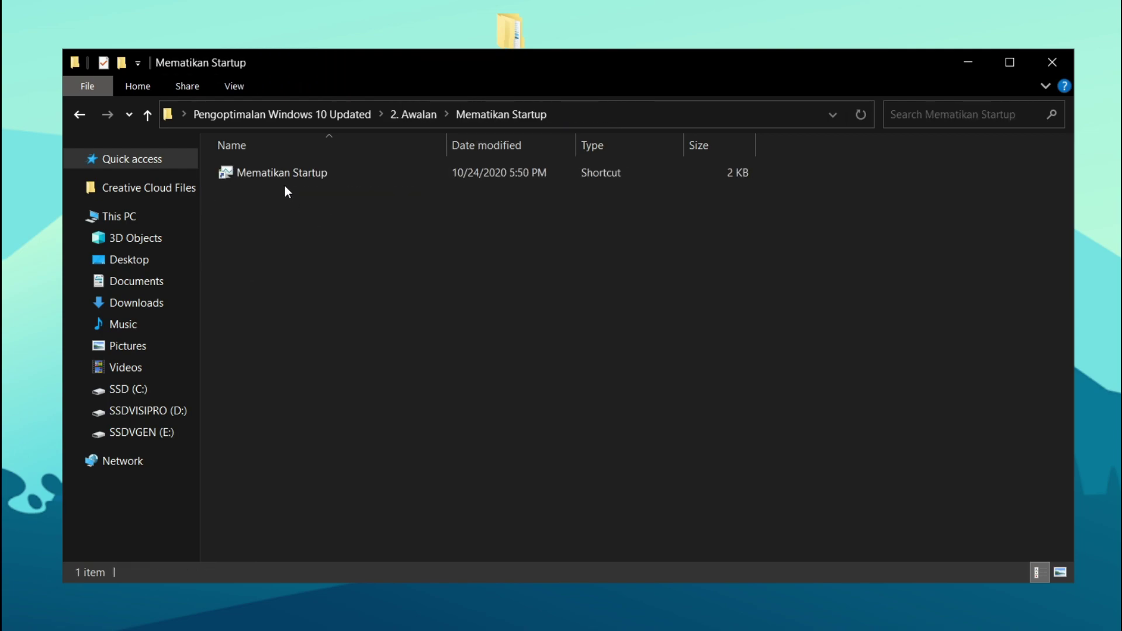
click(321, 166)
double_click(322, 167)
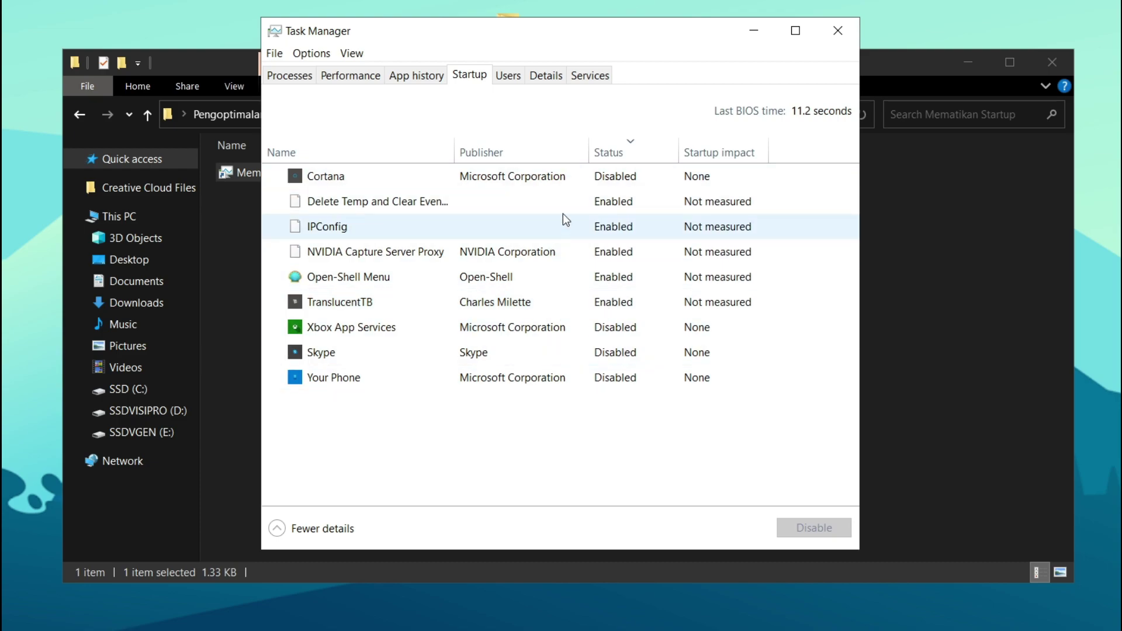
click(850, 31)
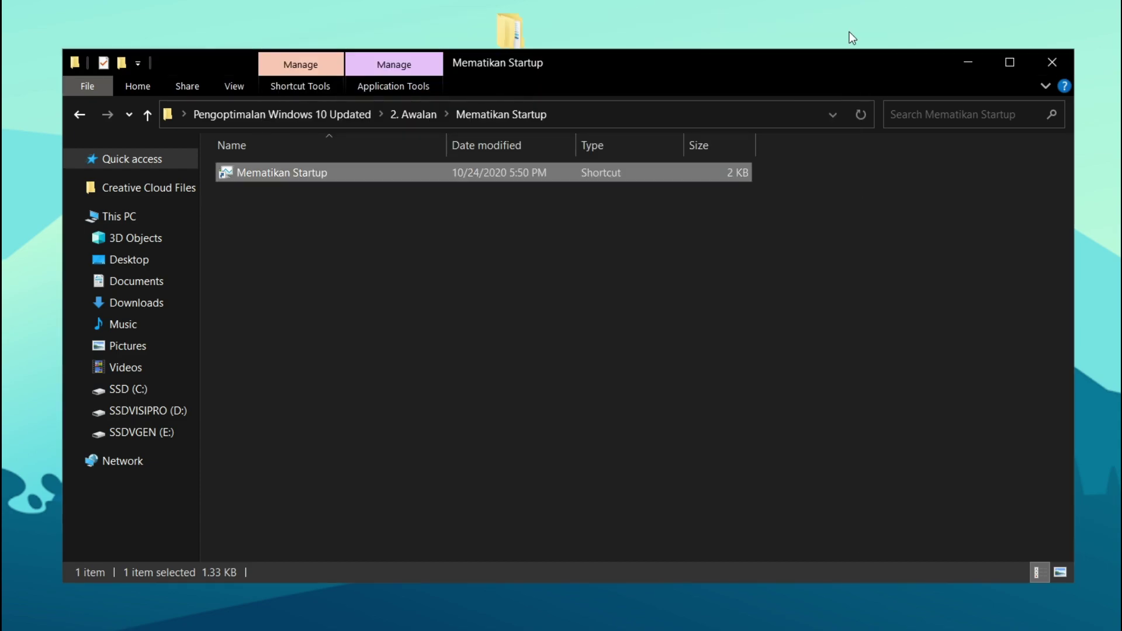
- Run the Mematikan Windows Updates batch file from its folder in 2. Awalan as administrator and dismiss its console when done
click(426, 114)
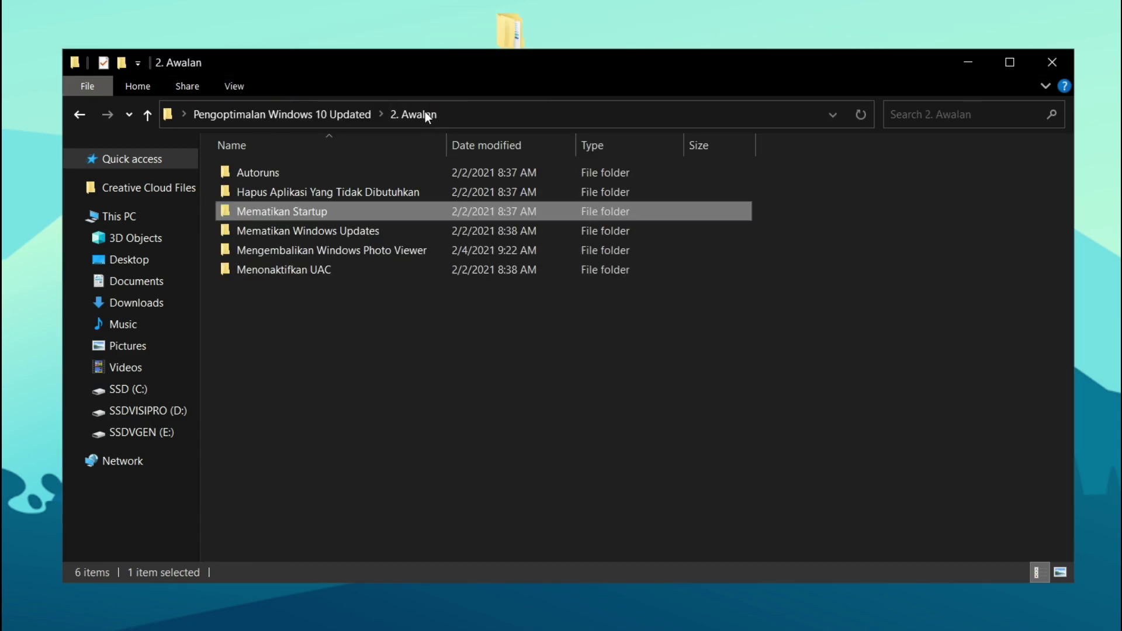
double_click(345, 228)
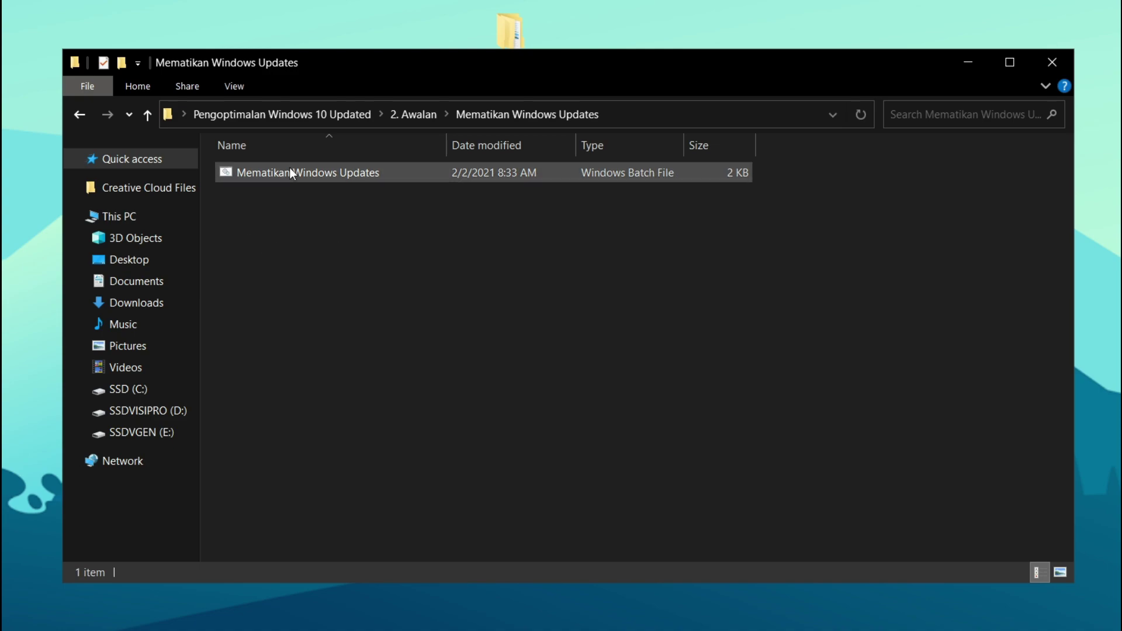
right_click(317, 169)
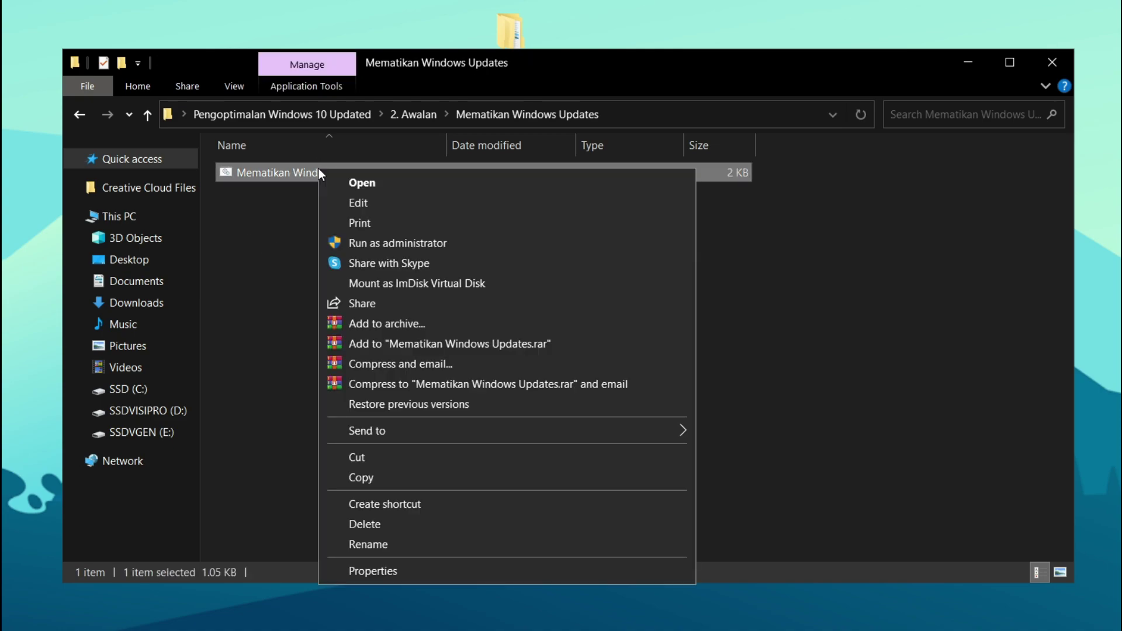
click(469, 237)
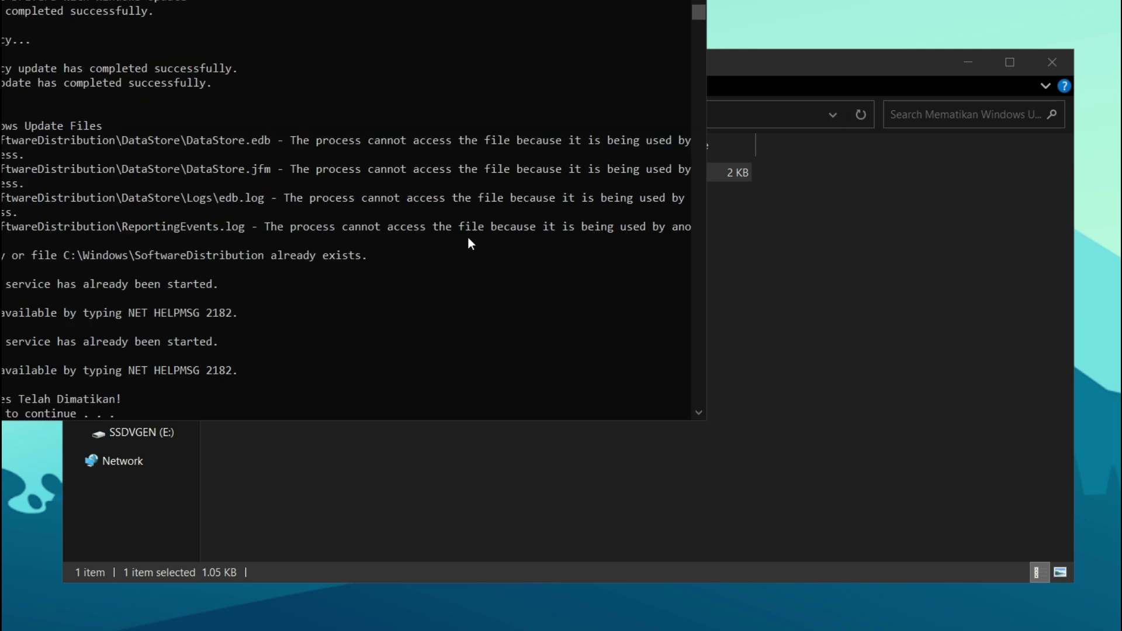
key(Return)
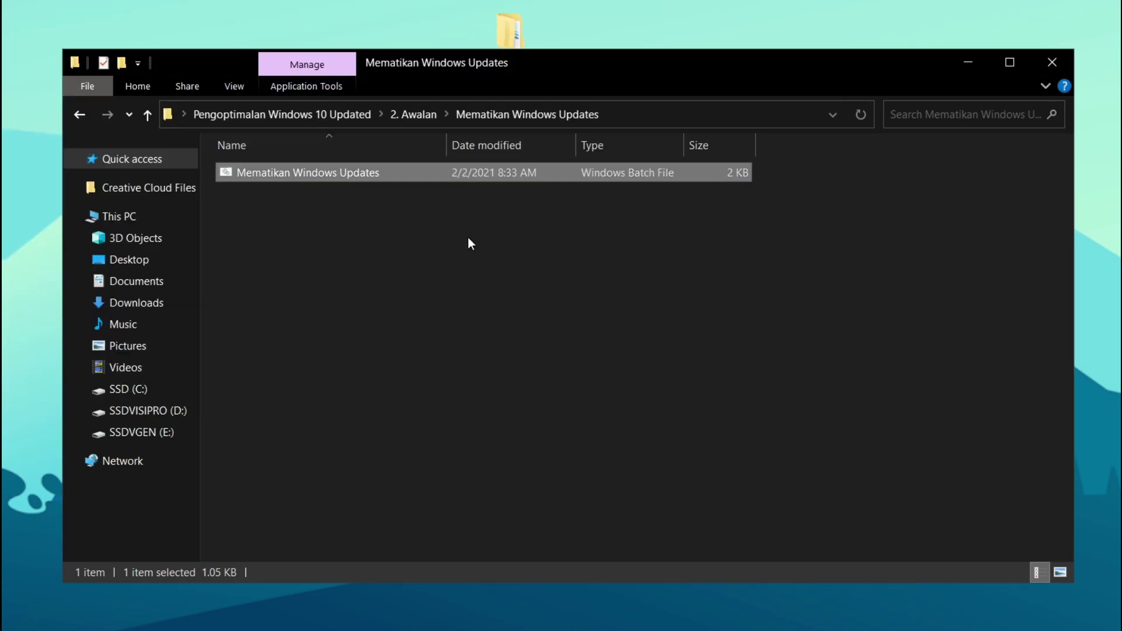
- Add the Mengembalikan Windows Photo Viewer registration file from its folder in 2. Awalan to the registry
click(420, 115)
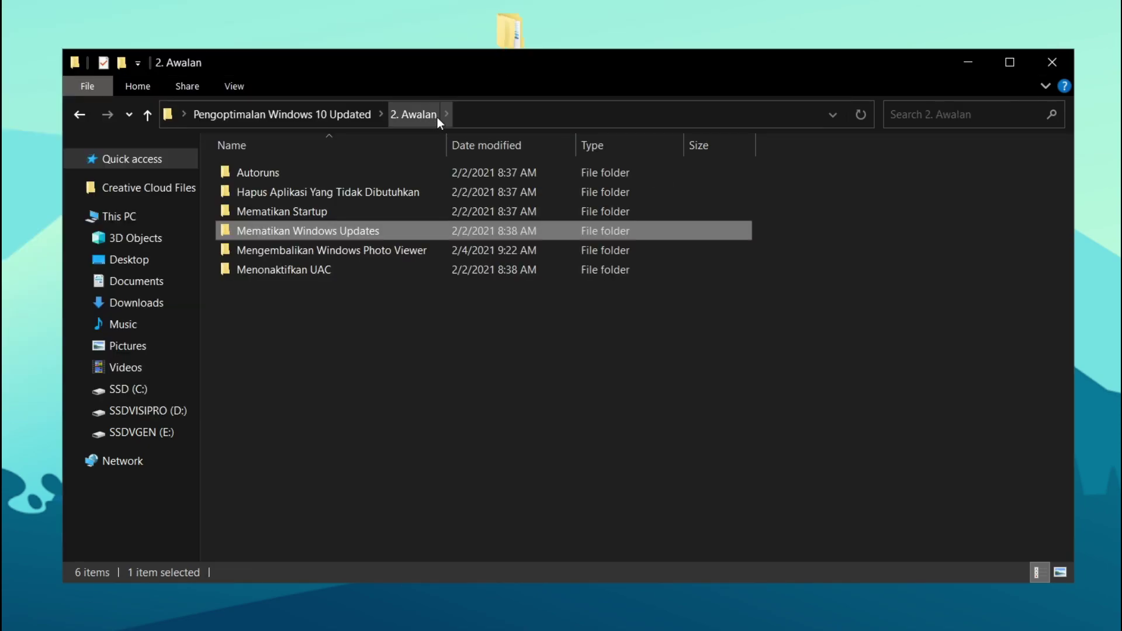
click(391, 249)
double_click(392, 249)
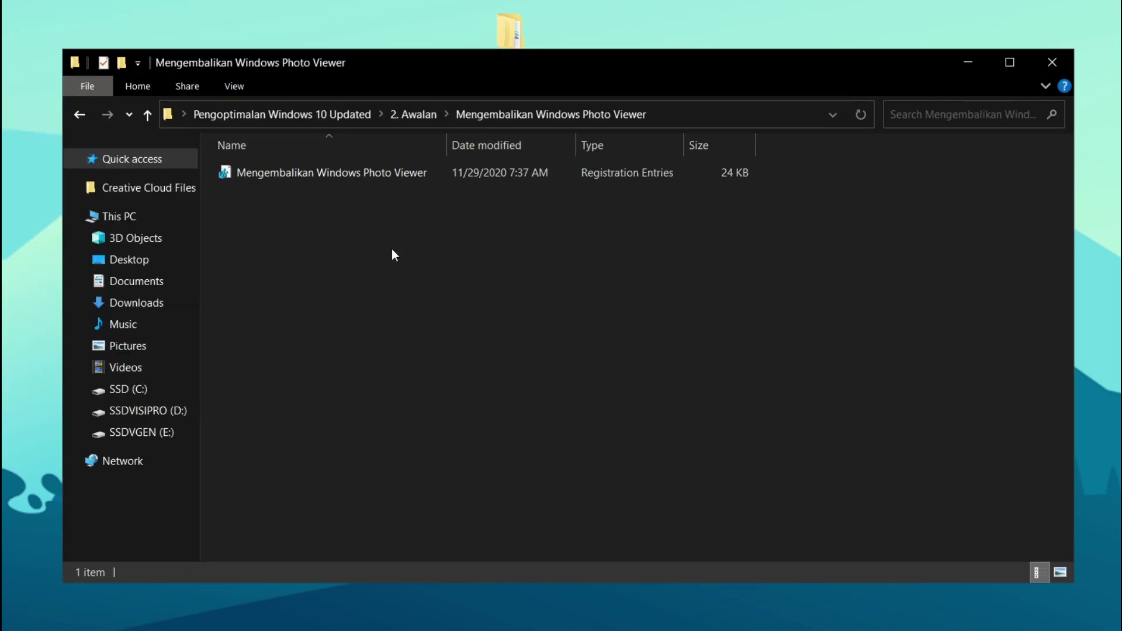
double_click(363, 171)
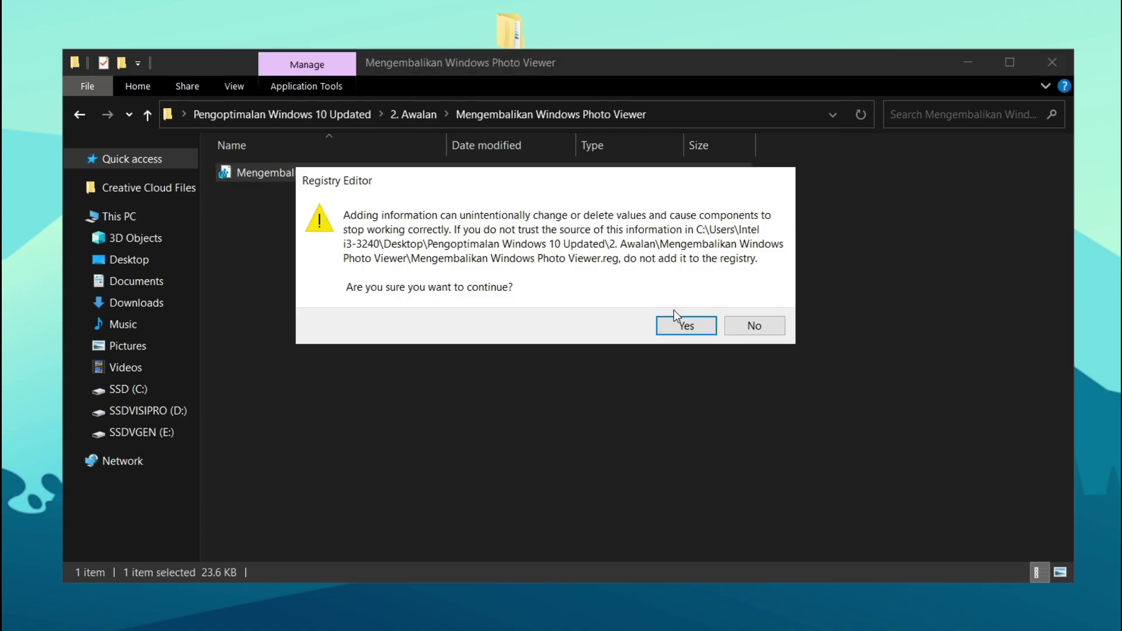
click(684, 325)
click(754, 303)
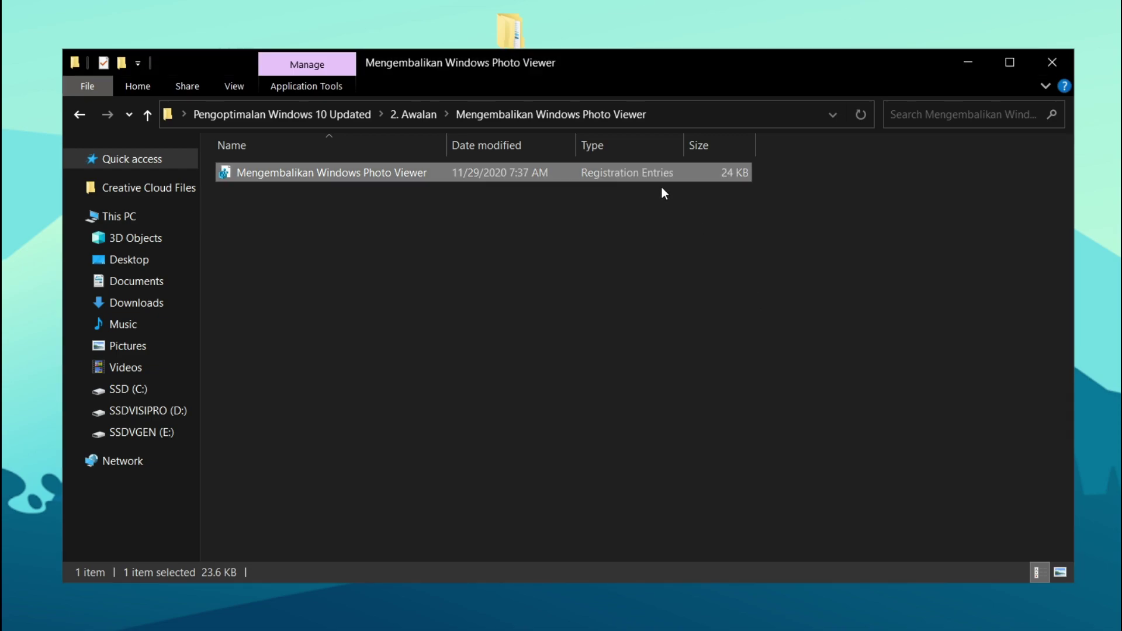
- Add the Menonaktifkan UAC registration file from its folder in 2. Awalan to the registry
click(412, 105)
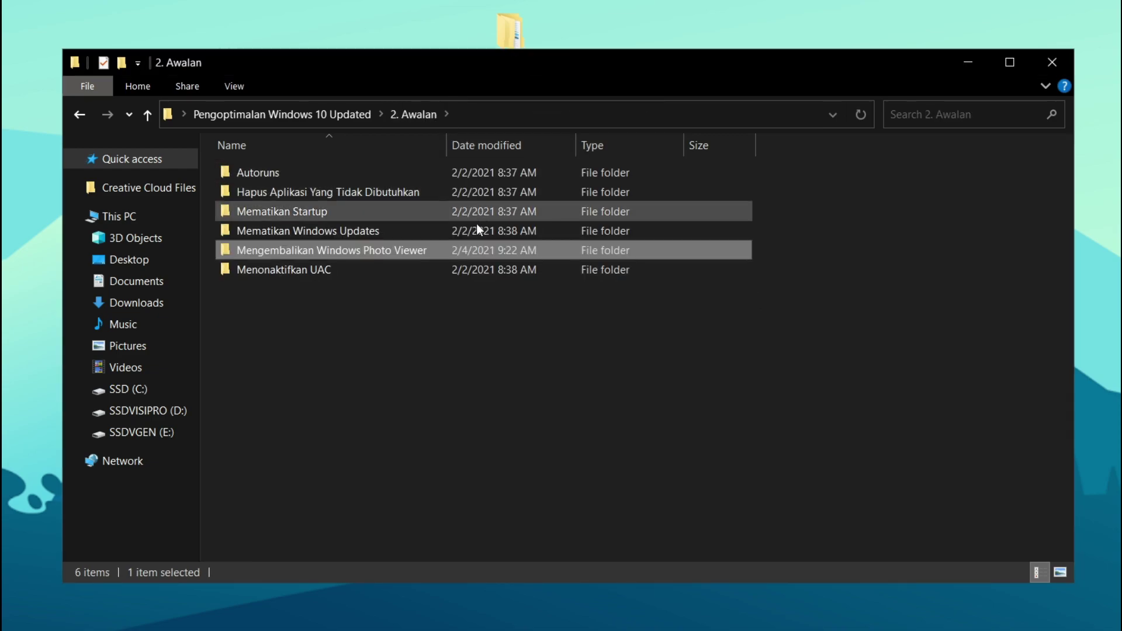
click(319, 278)
double_click(315, 272)
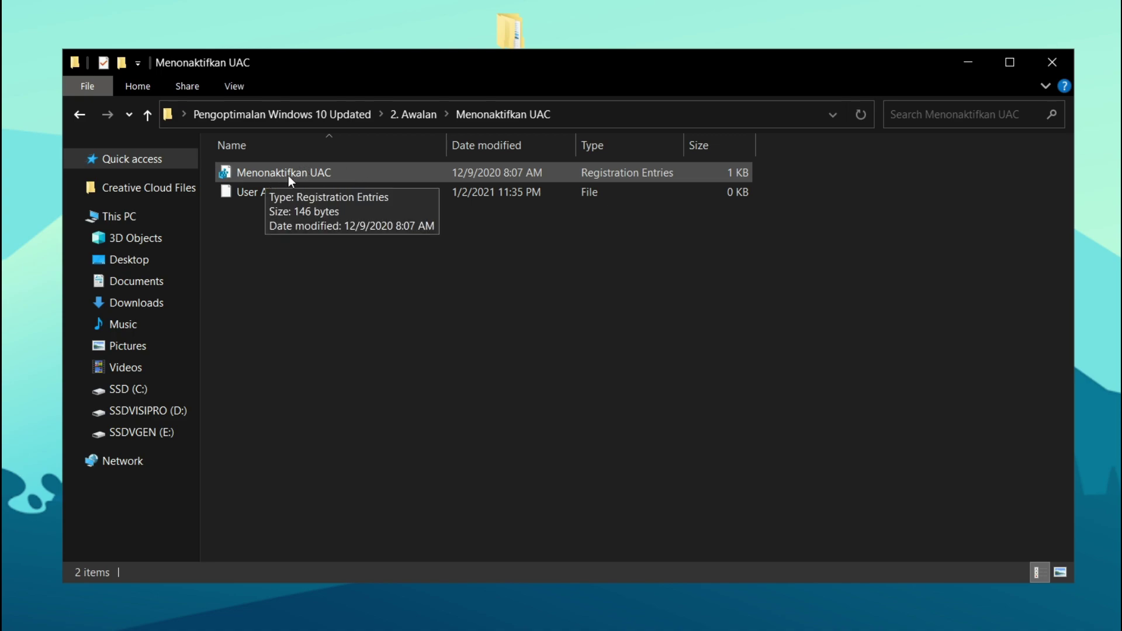
double_click(335, 176)
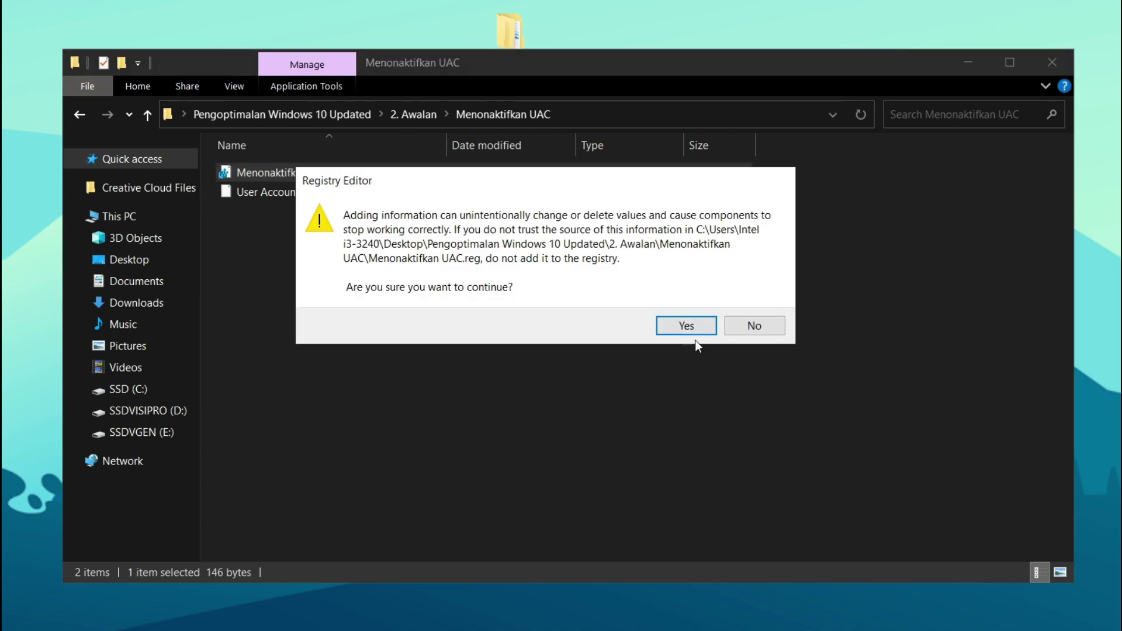
click(691, 327)
click(763, 302)
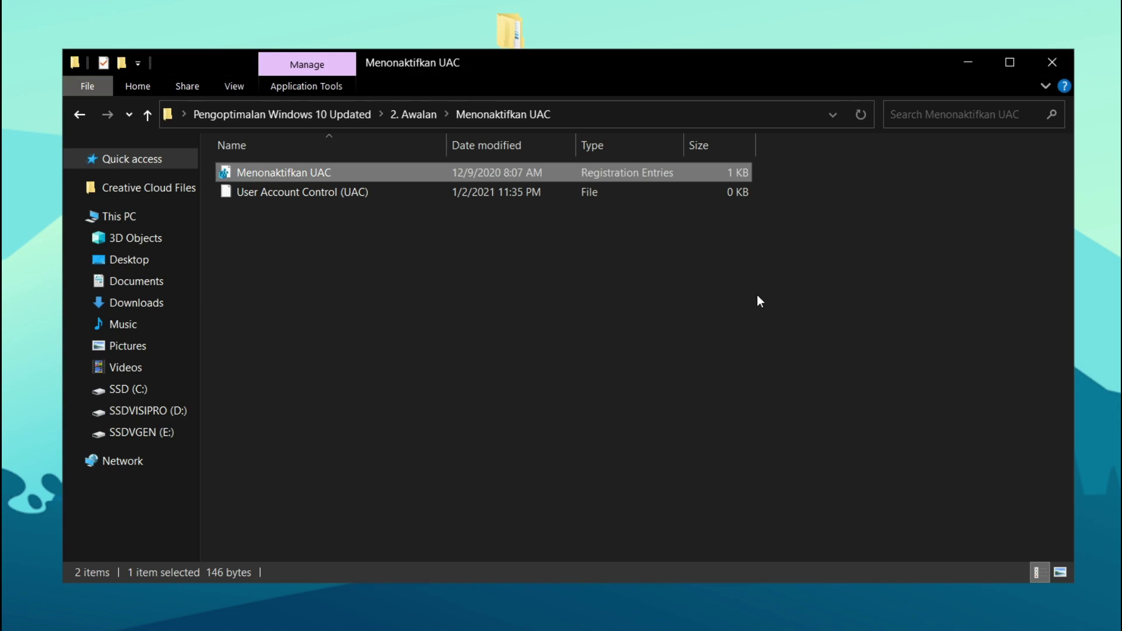
- Add the Settingan Windows registration file from the 3. Settingan Windows (Regedit) folder to the registry
click(355, 115)
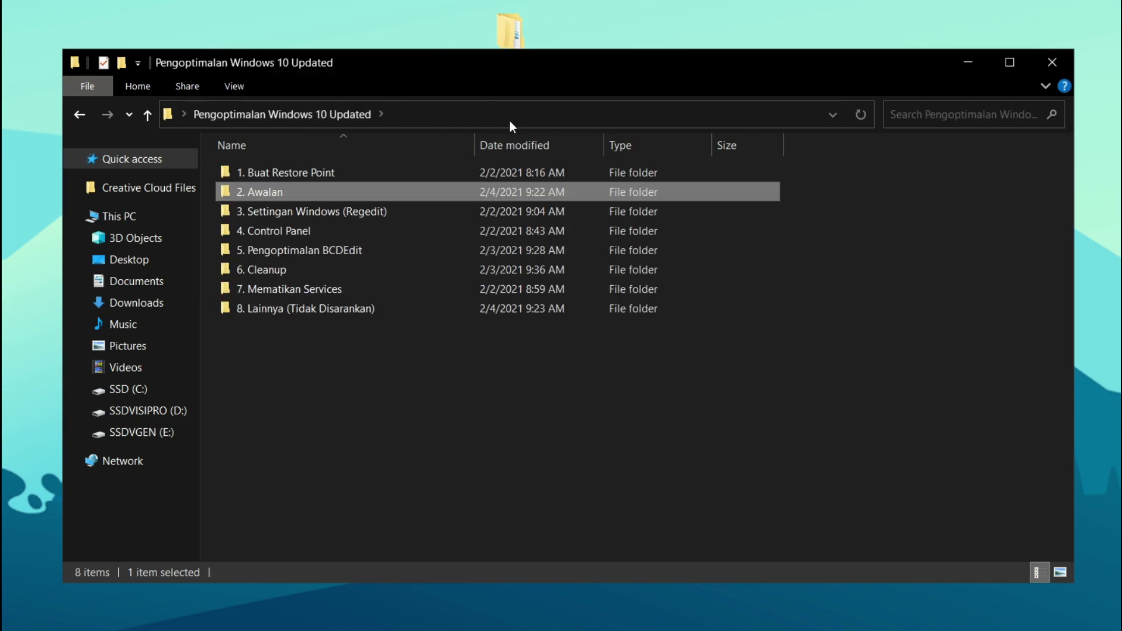
double_click(342, 211)
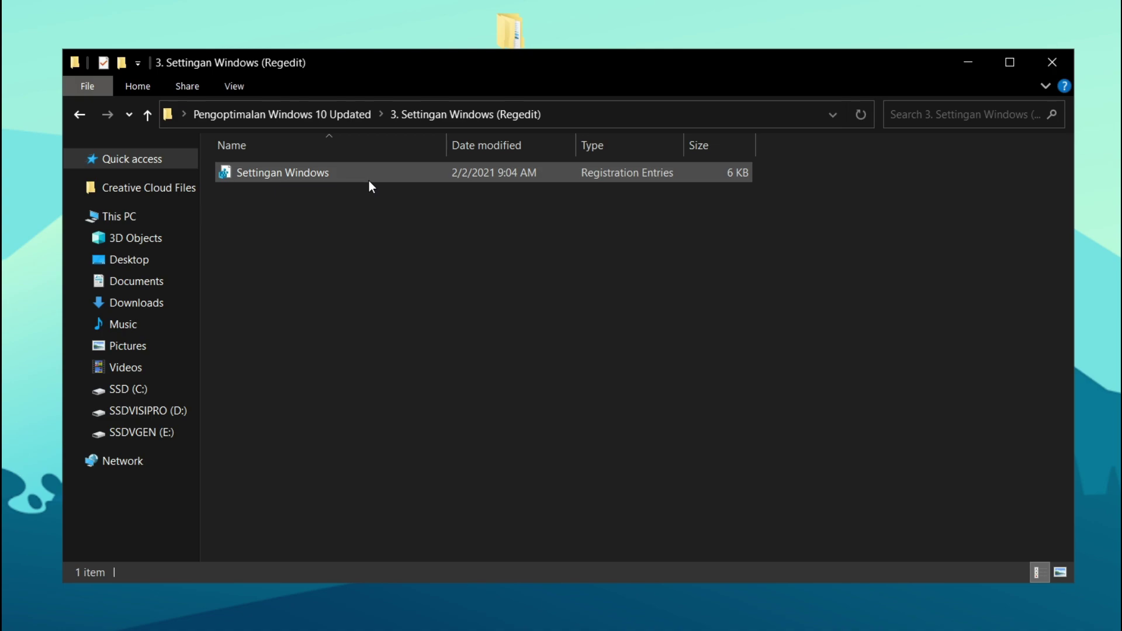
double_click(304, 170)
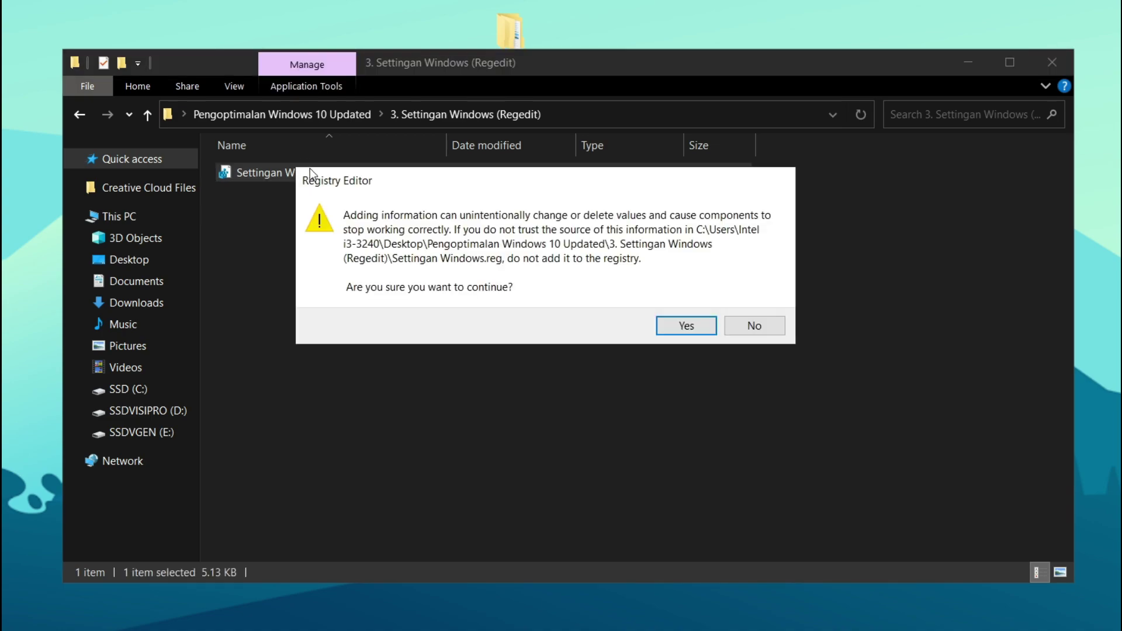
click(685, 325)
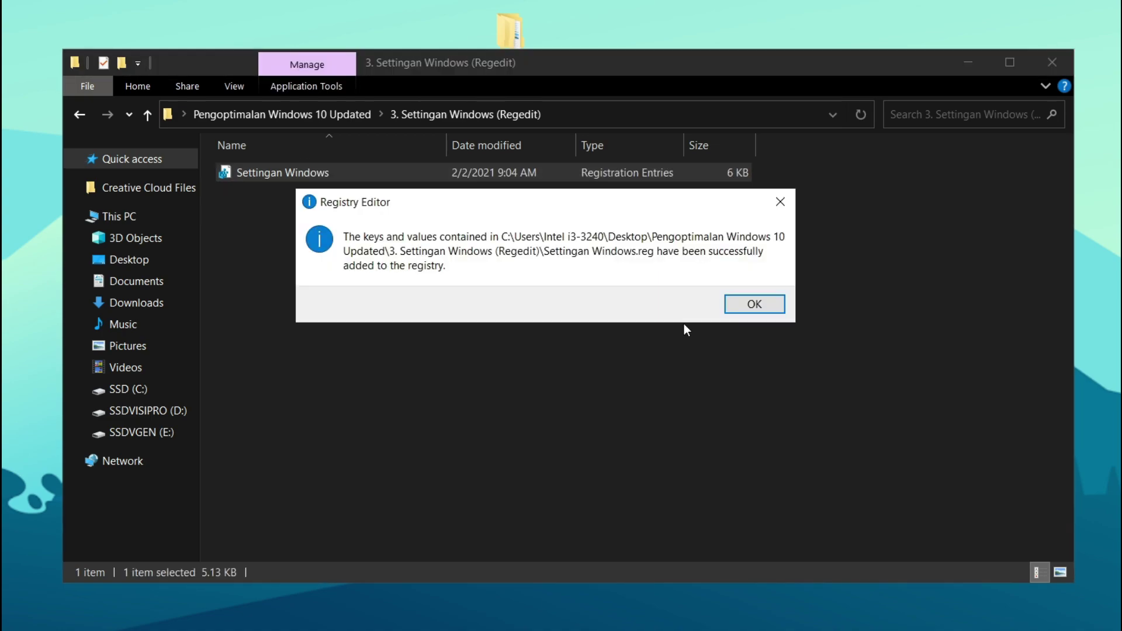
click(768, 303)
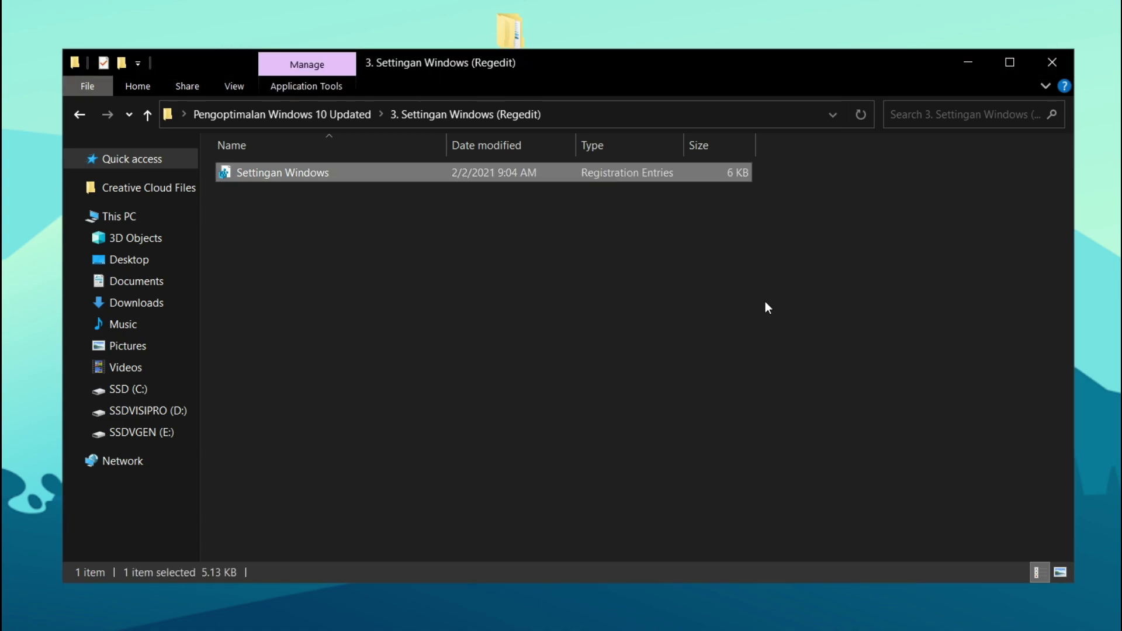
- Open Mouse Properties from the 4. Control Panel folder, check the pointer options, and accept the dialog
click(317, 111)
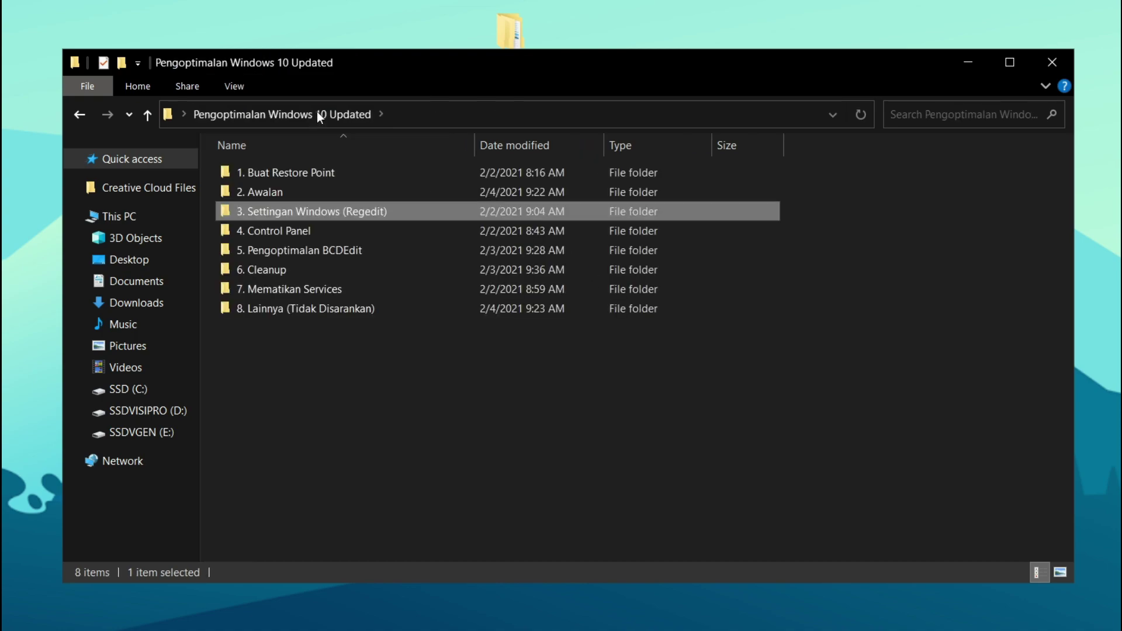
double_click(315, 232)
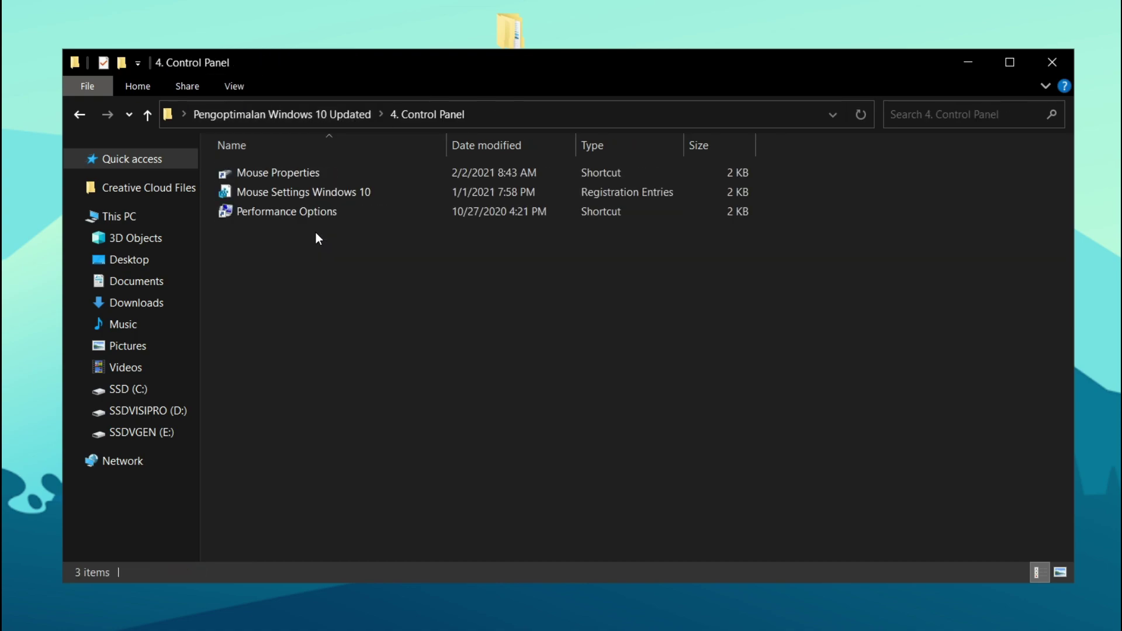
double_click(324, 171)
drag(250, 15, 621, 96)
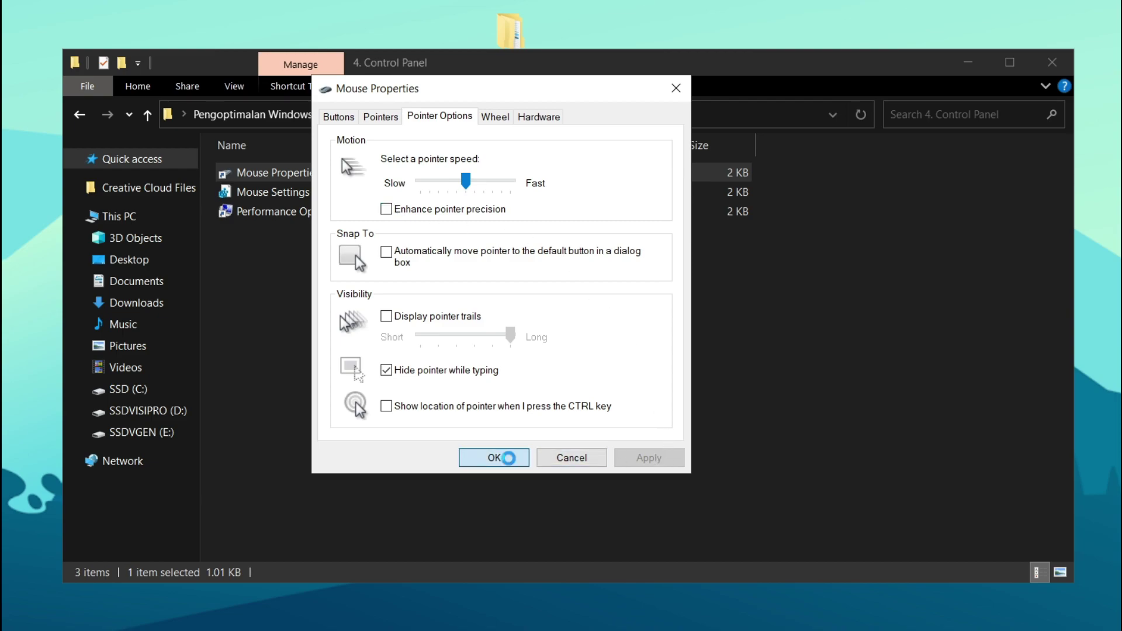
click(493, 457)
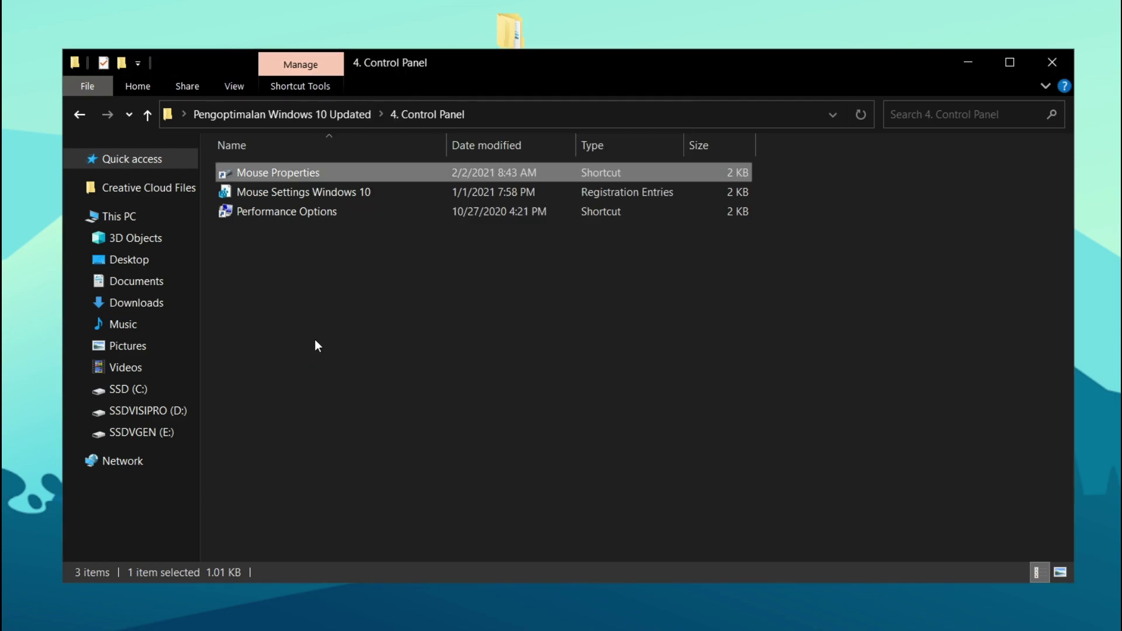
- Add the Mouse Settings Windows 10 registration file from the 4. Control Panel folder to the registry
double_click(322, 190)
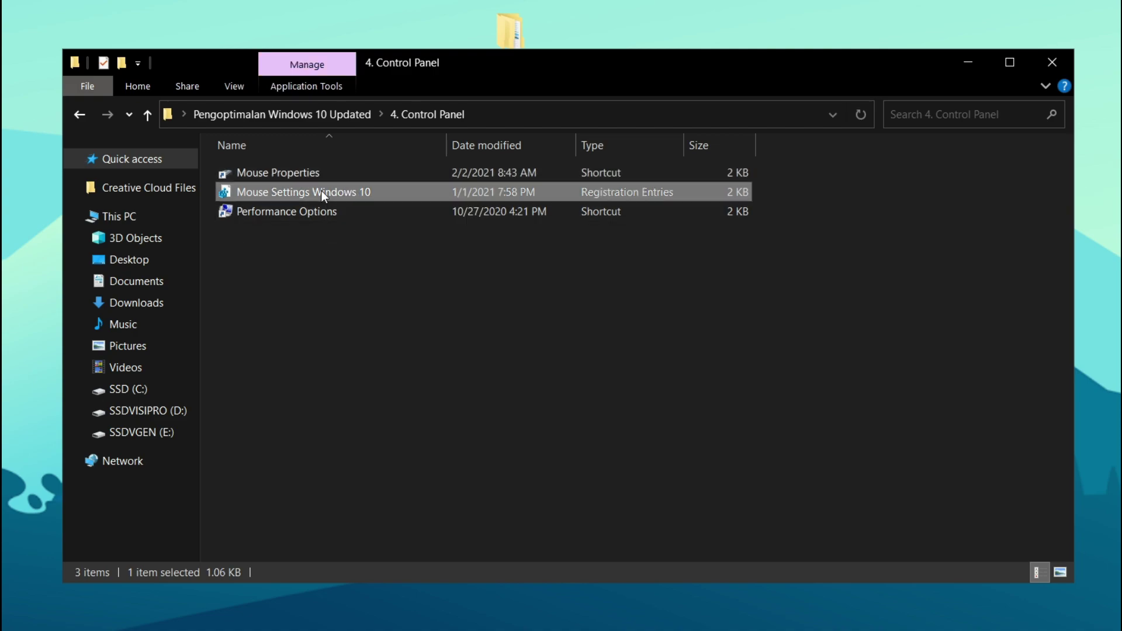
click(687, 327)
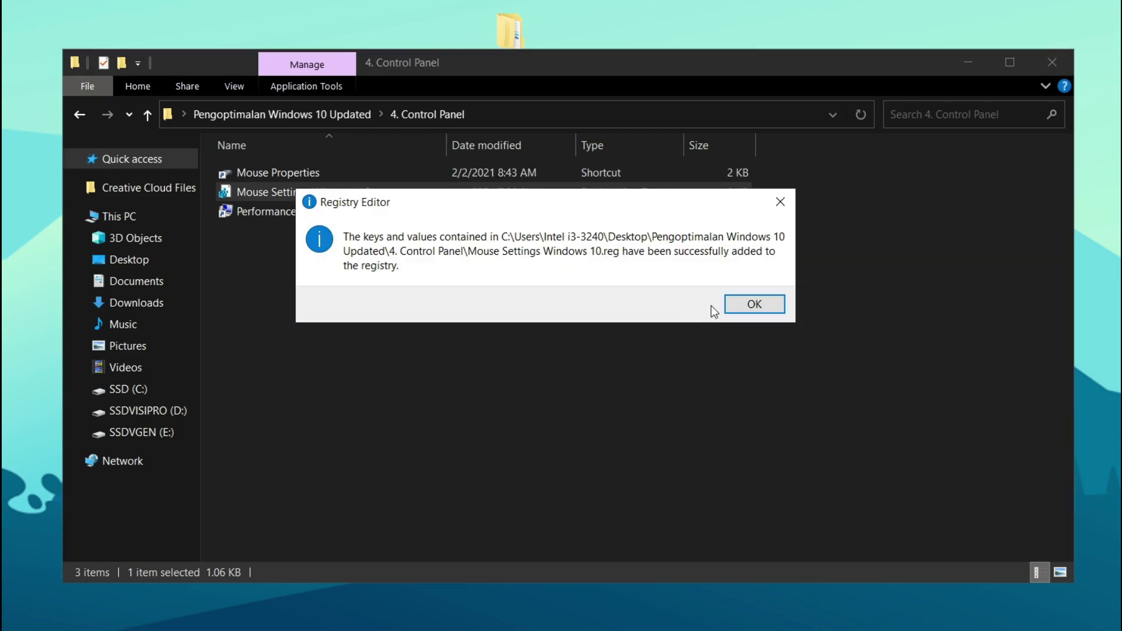
click(753, 304)
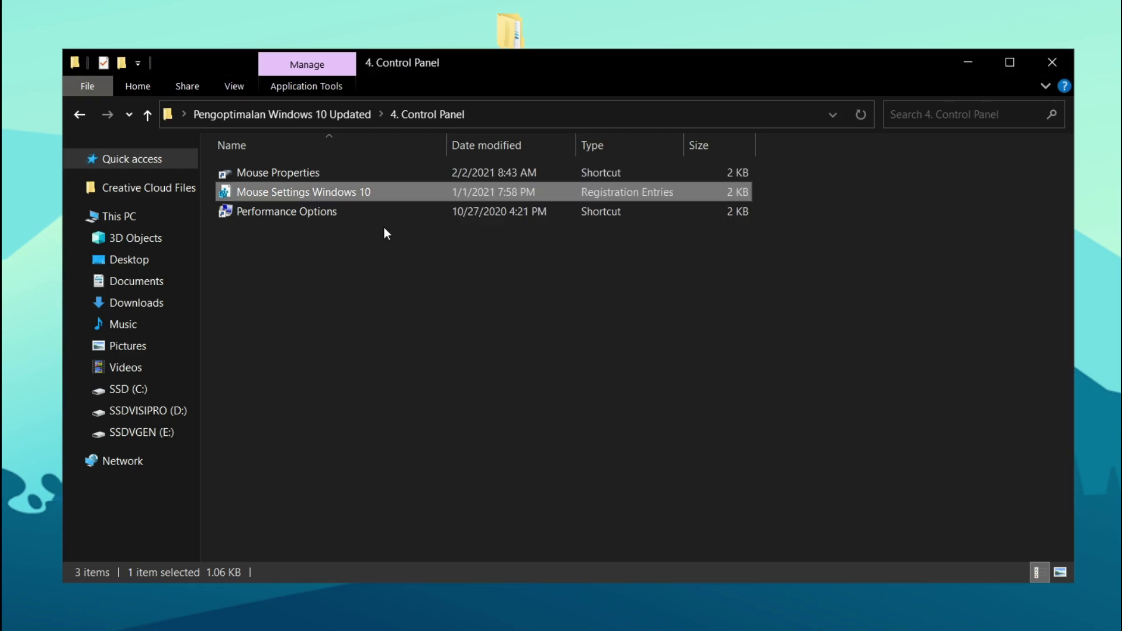
- In Performance Options, adjust for best performance but enable smooth edges of screen fonts, window contents while dragging, and thumbnails instead of icons, and apply
double_click(286, 211)
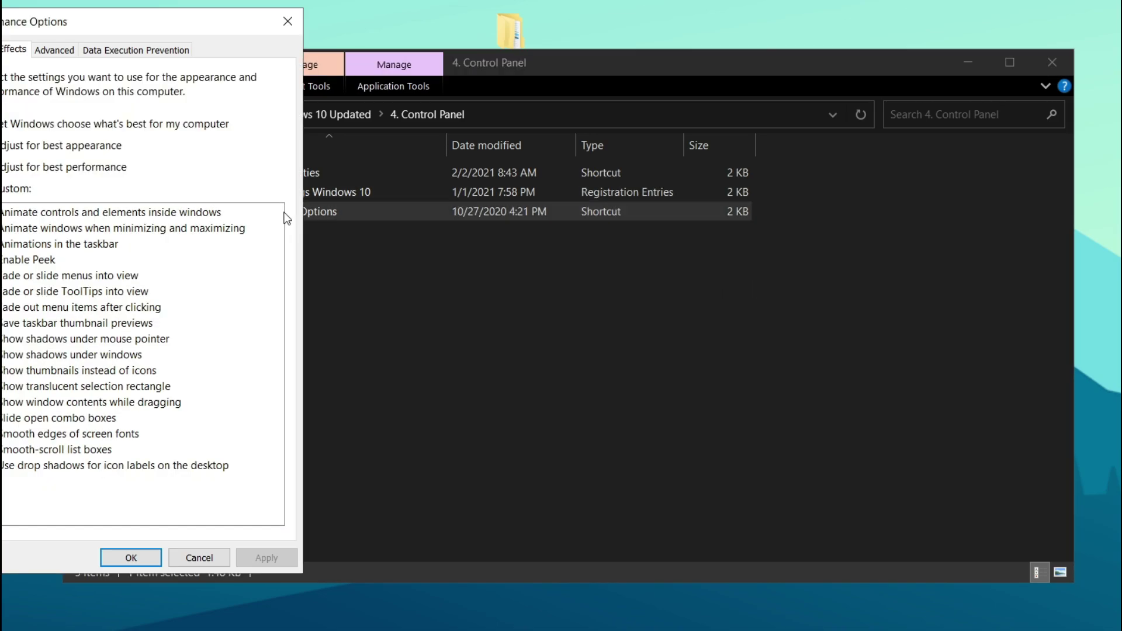
drag(240, 32, 616, 51)
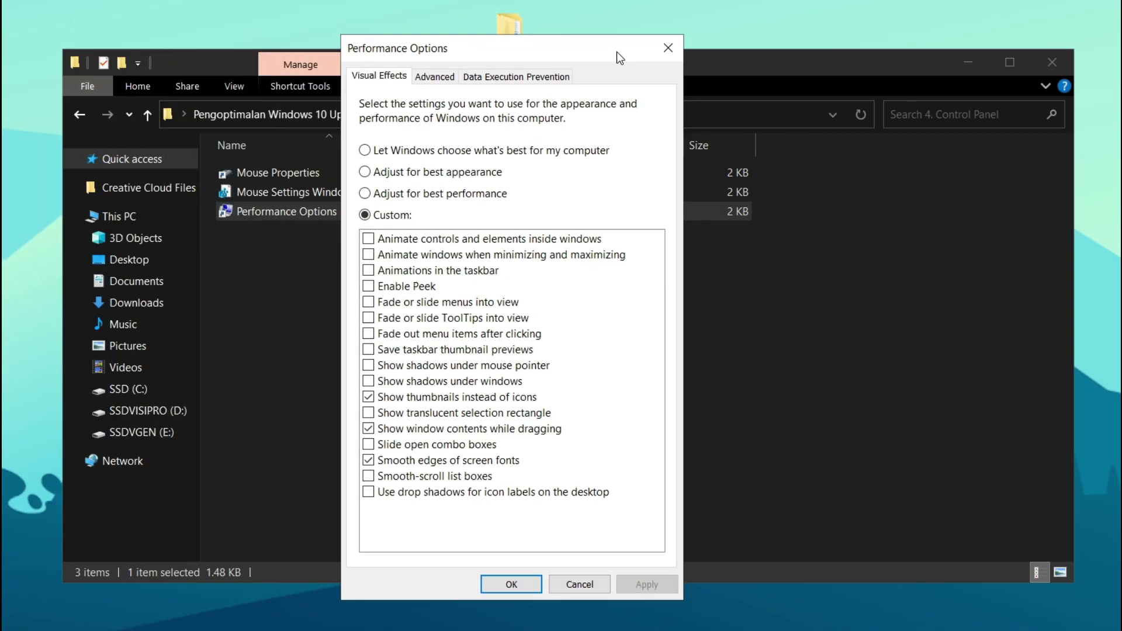
click(489, 151)
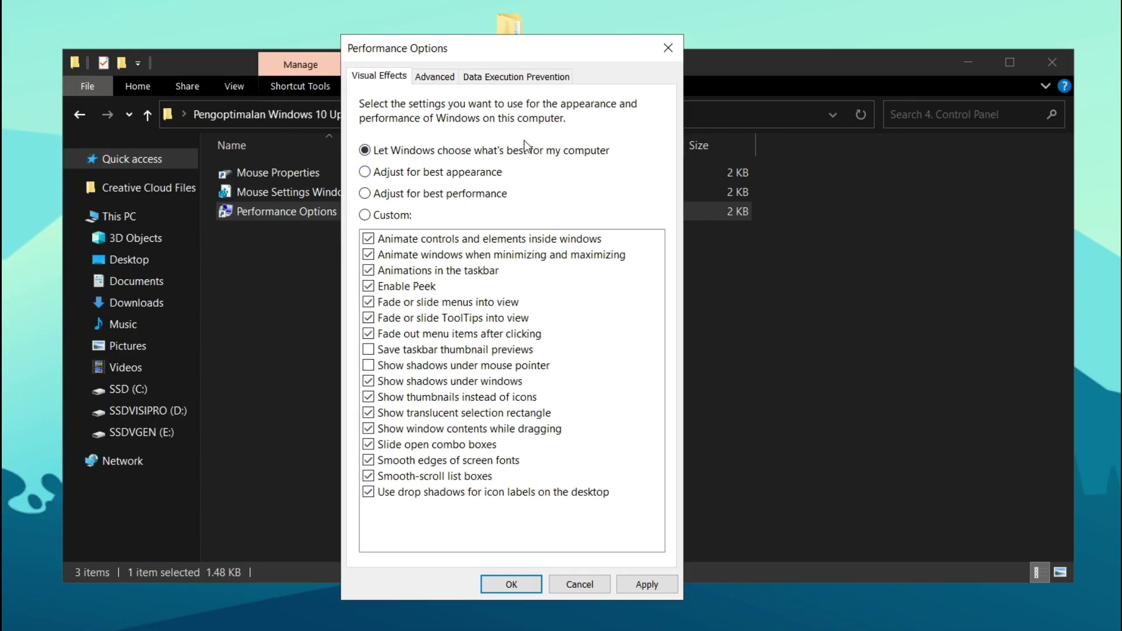
click(412, 195)
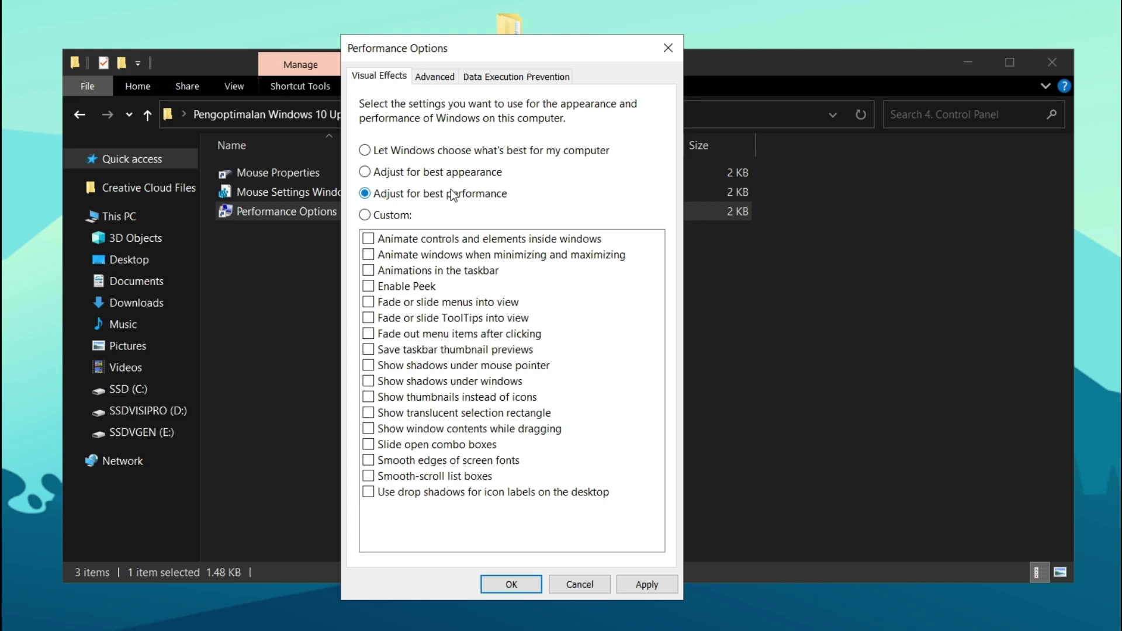
click(411, 464)
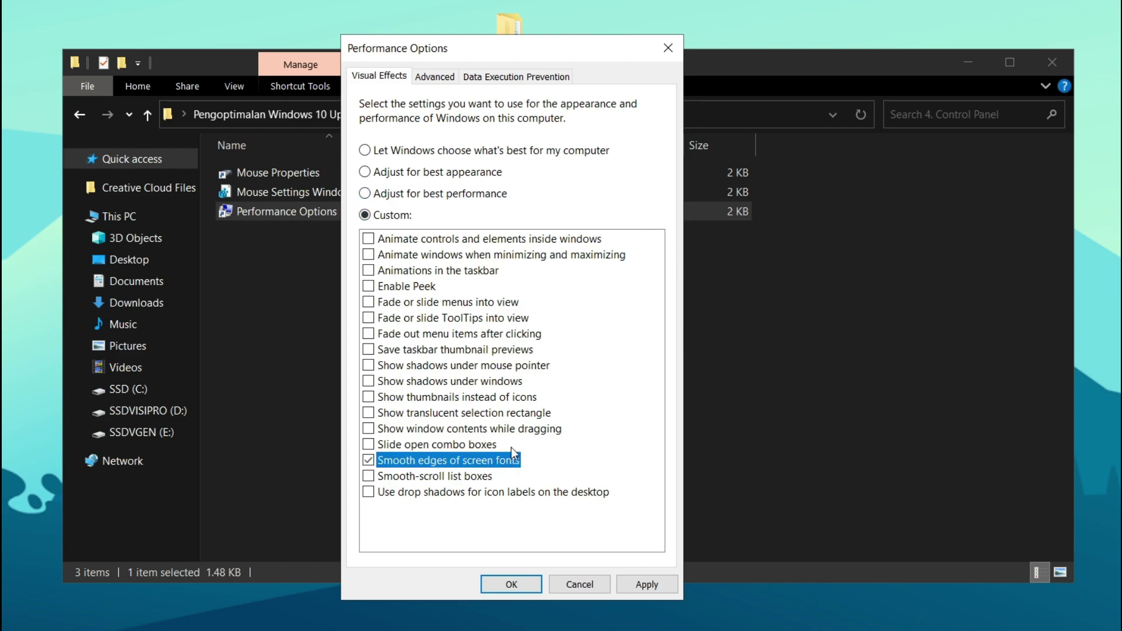
click(455, 430)
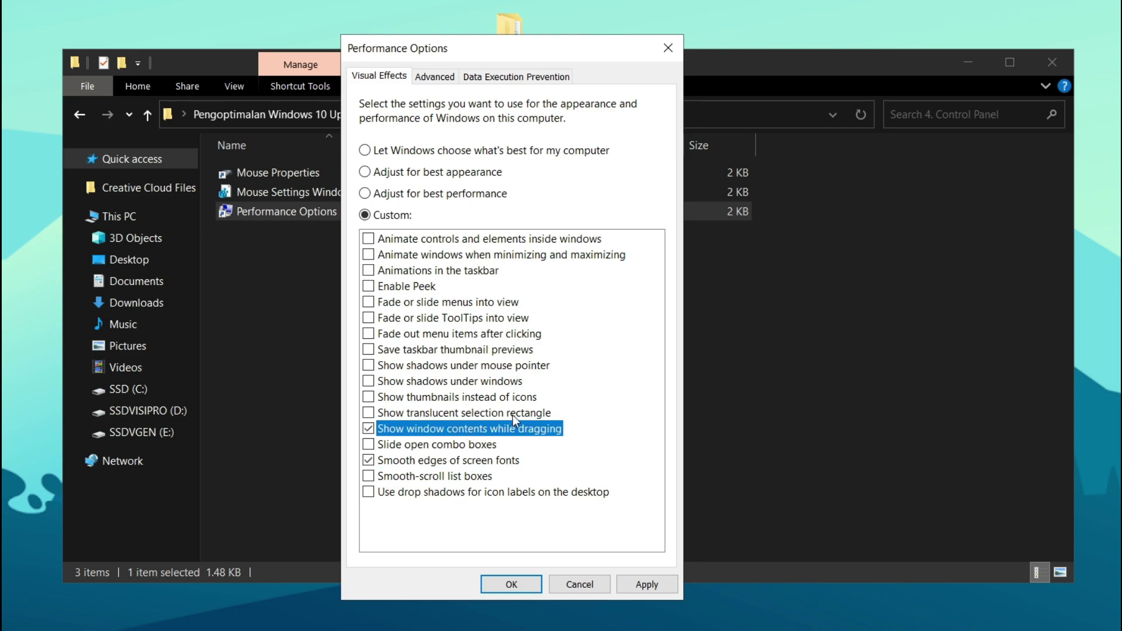
click(464, 400)
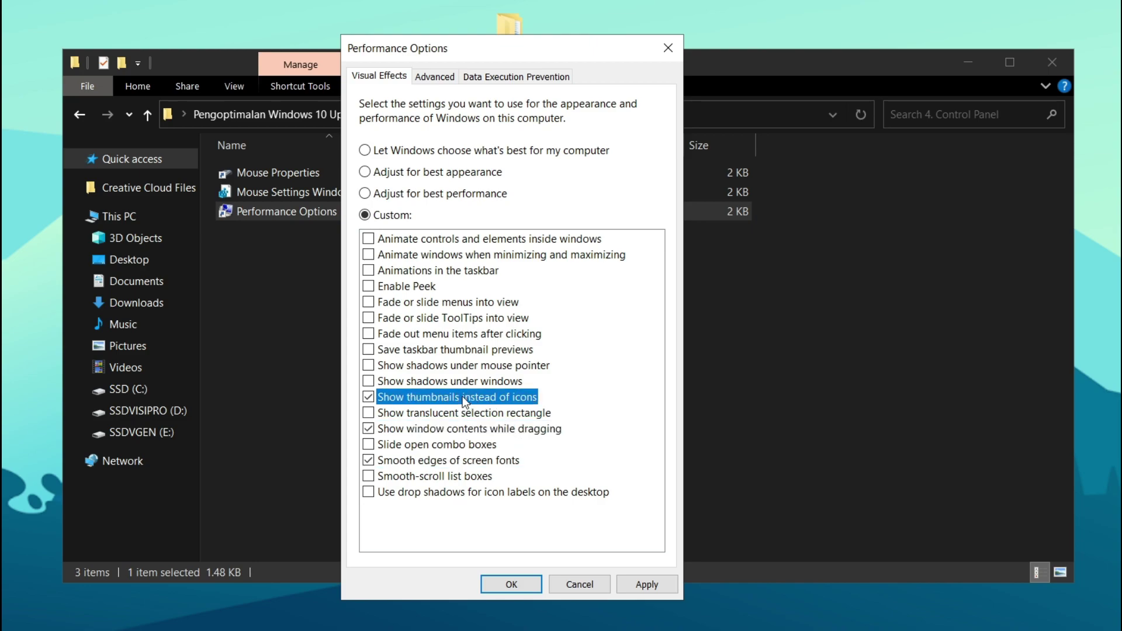
click(647, 585)
click(521, 582)
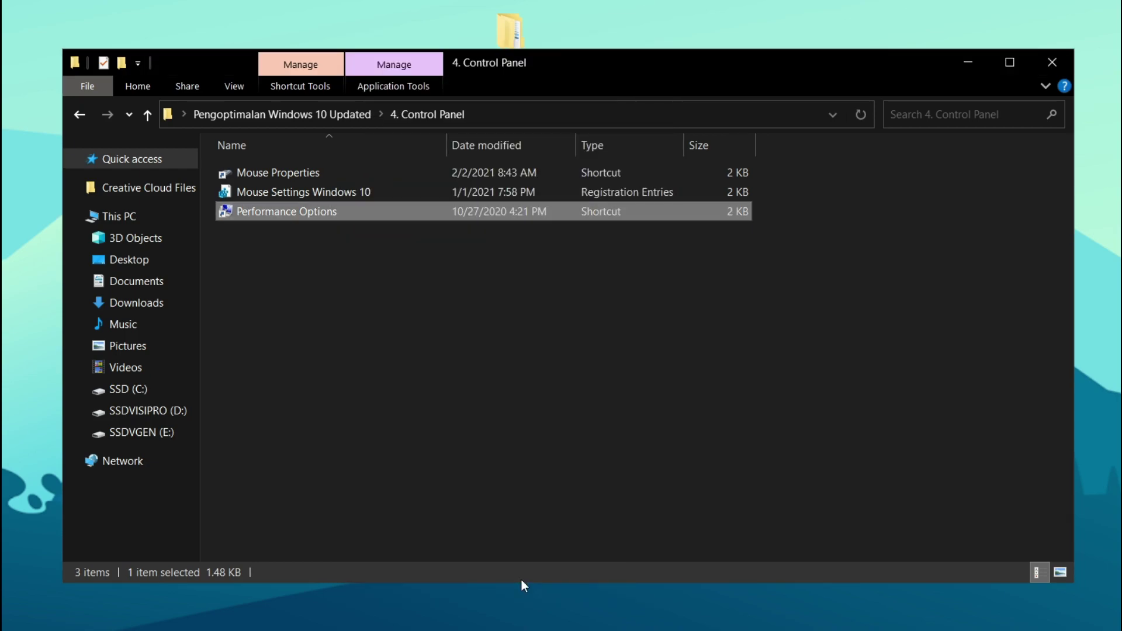
- Run the Pengoptimalan BCDEdit command script from the 5. Pengoptimalan BCDEdit folder as administrator and answer its prompt with "iya"
click(332, 111)
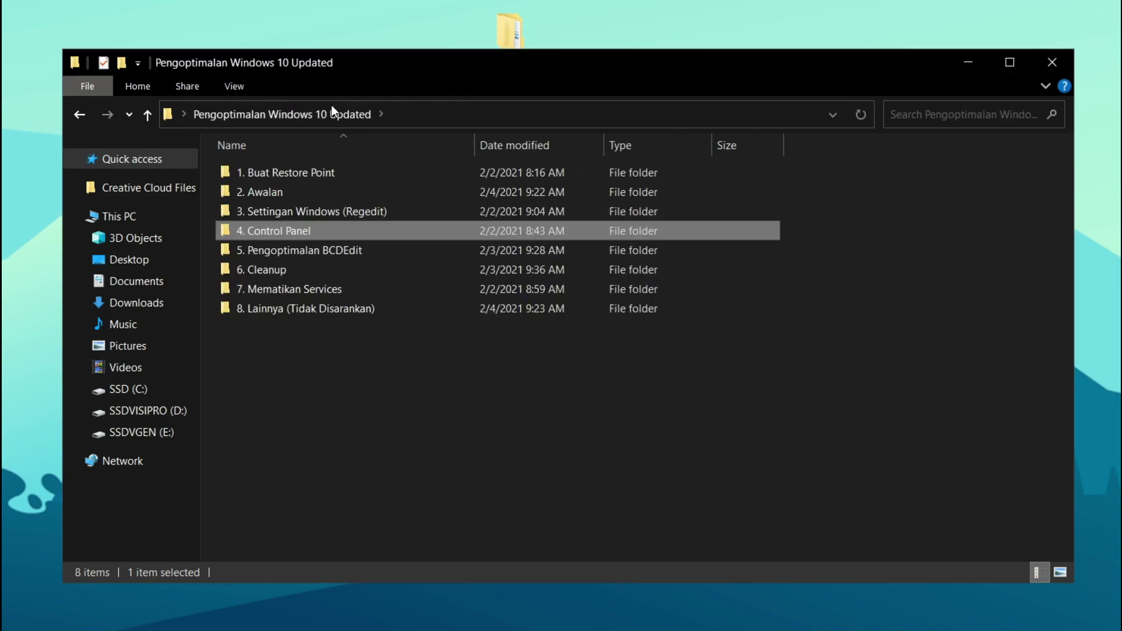
double_click(336, 253)
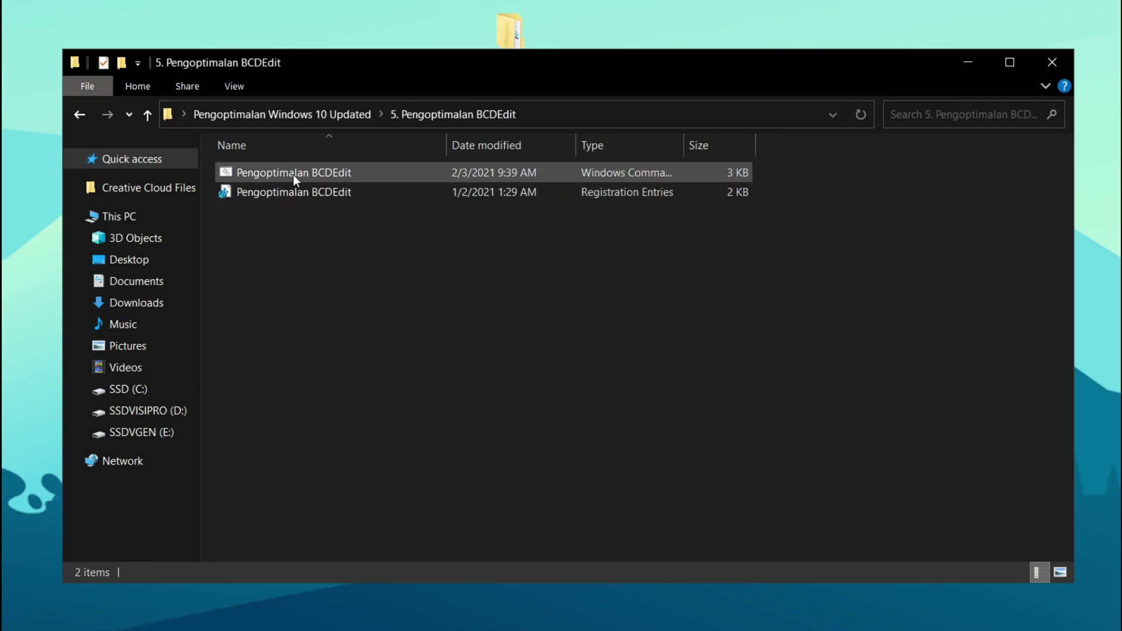
click(313, 175)
right_click(314, 174)
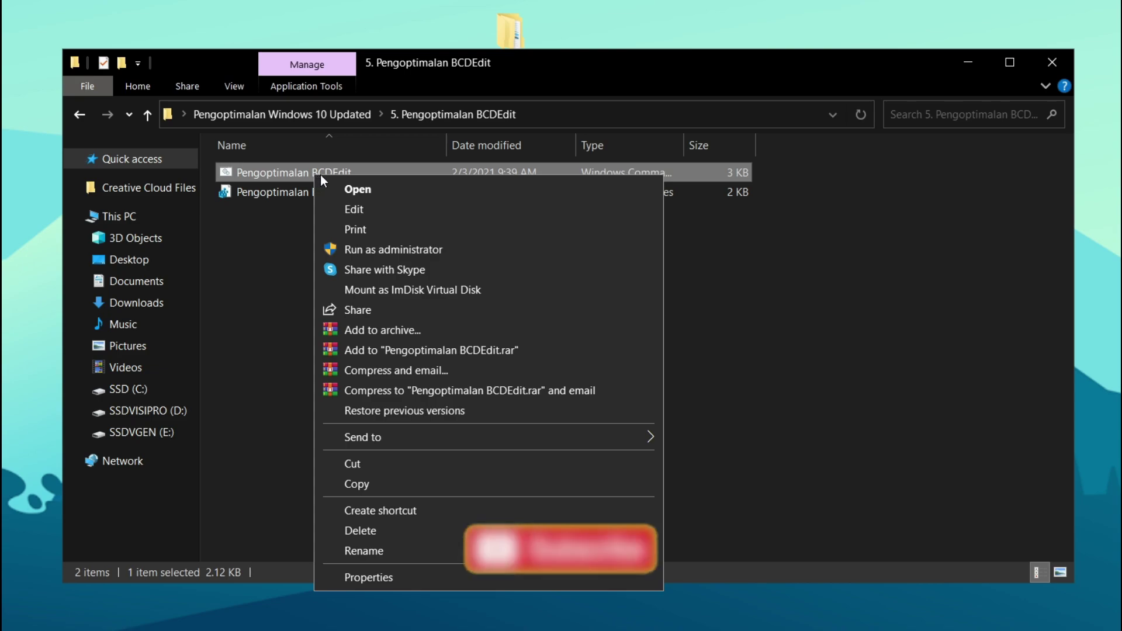
click(405, 248)
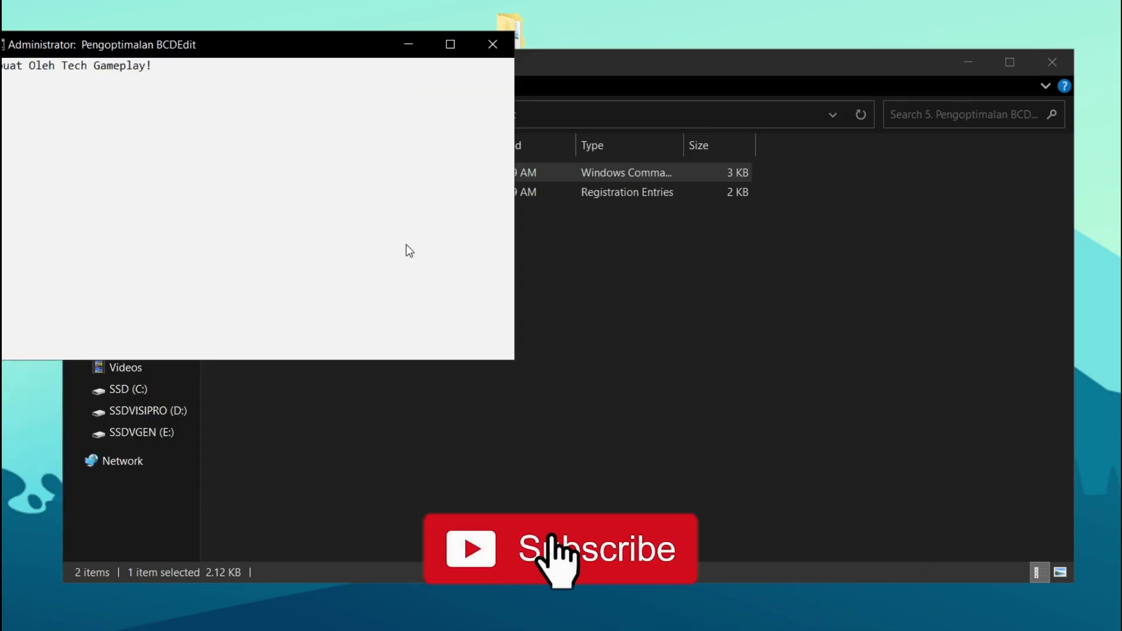
drag(375, 47, 650, 142)
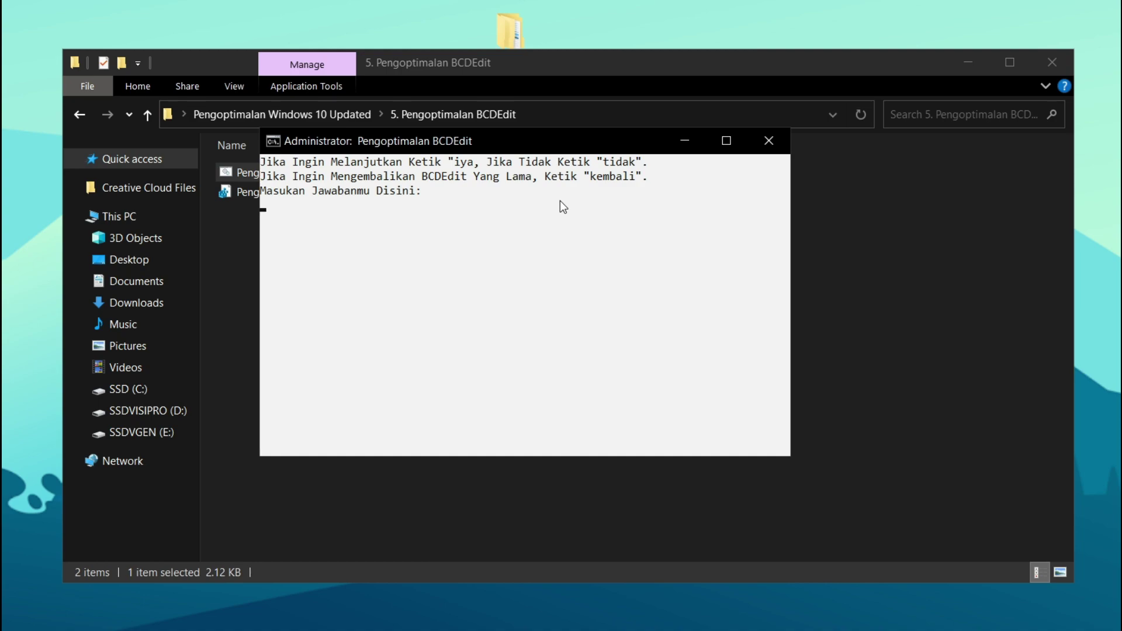
text(iya)
key(Return)
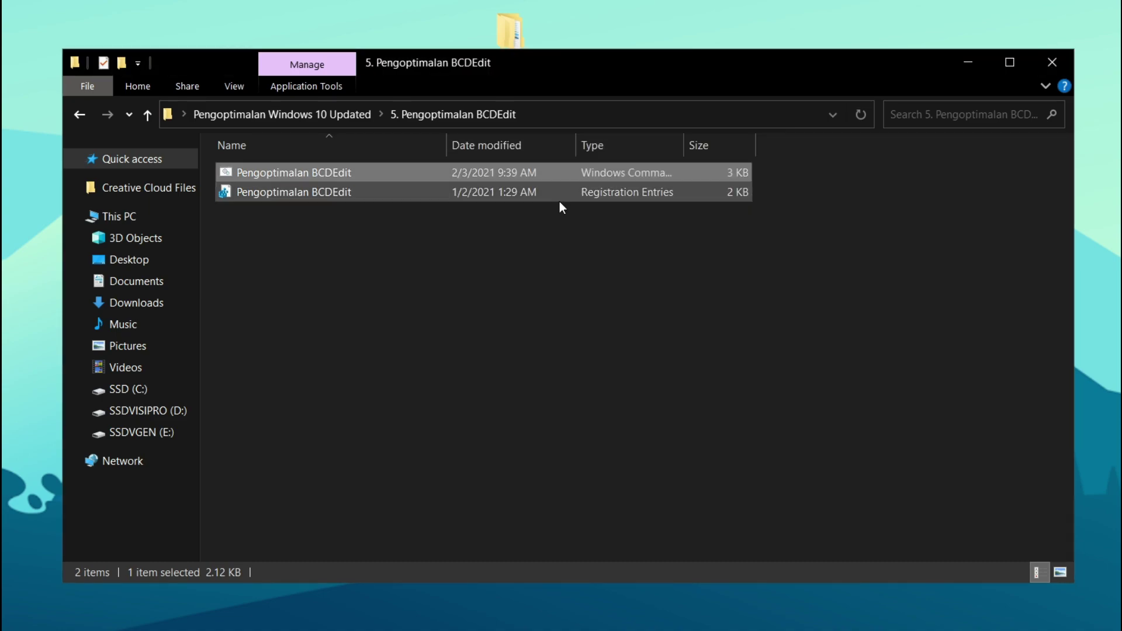
- Add the Pengoptimalan BCDEdit registration file to the registry
click(537, 272)
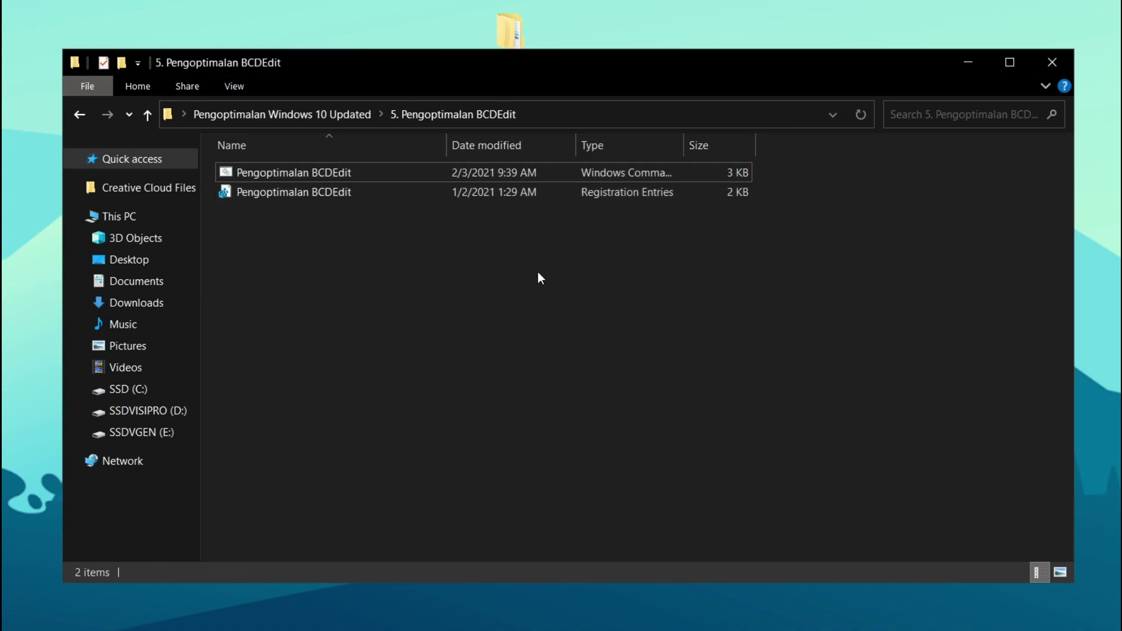
double_click(333, 195)
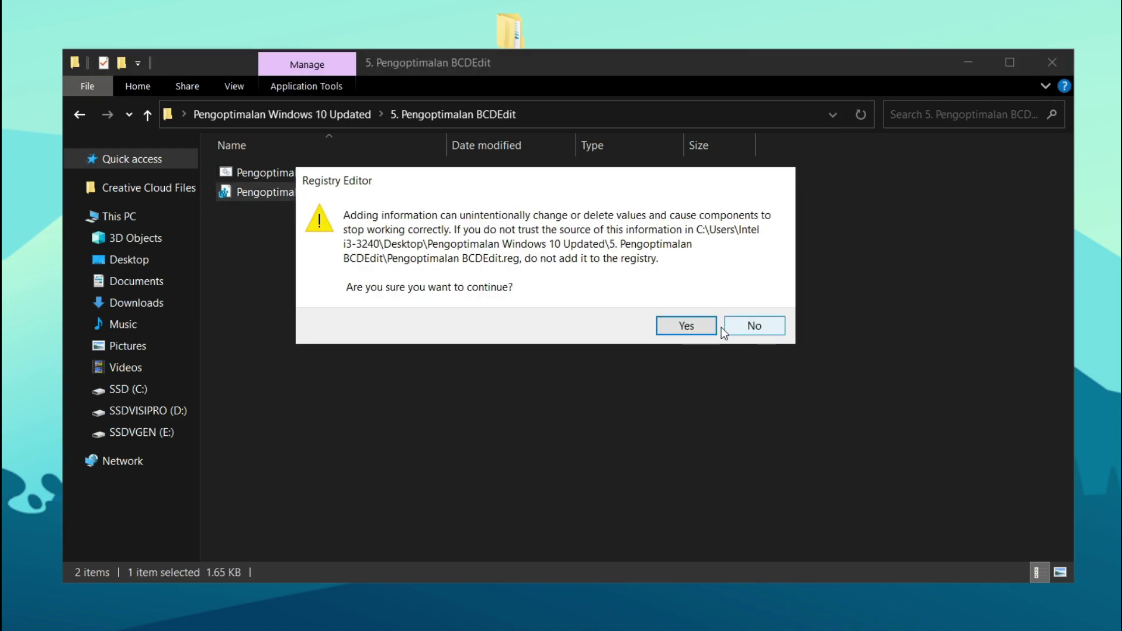
click(703, 325)
click(752, 301)
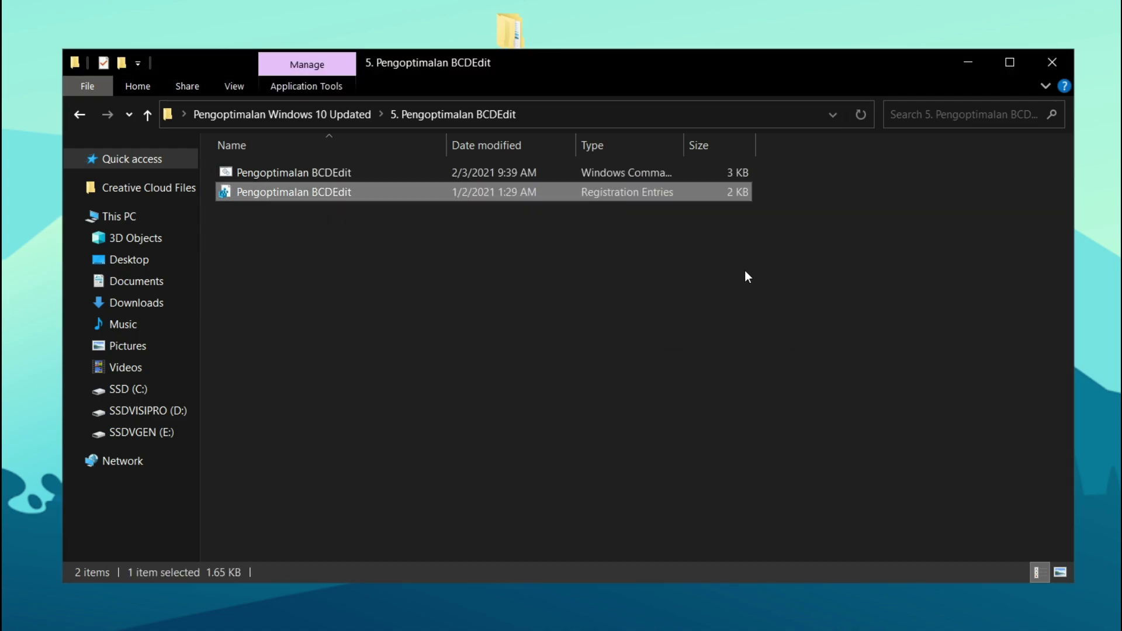
- Run the Menghapus File Log batch file from the 6. Cleanup folder as administrator
click(337, 113)
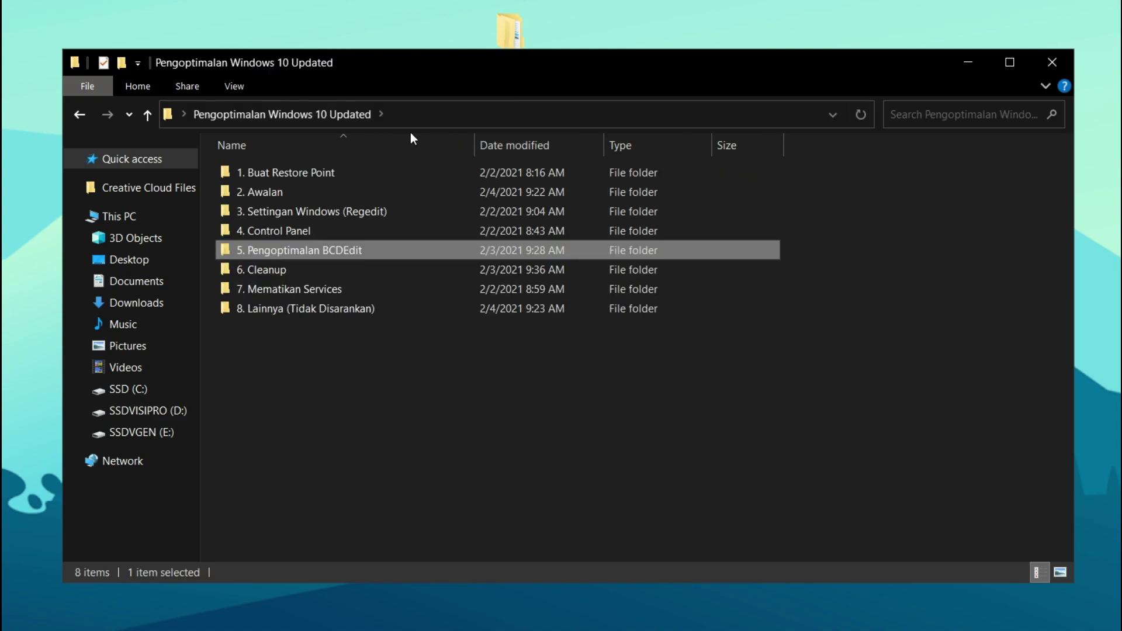
double_click(324, 271)
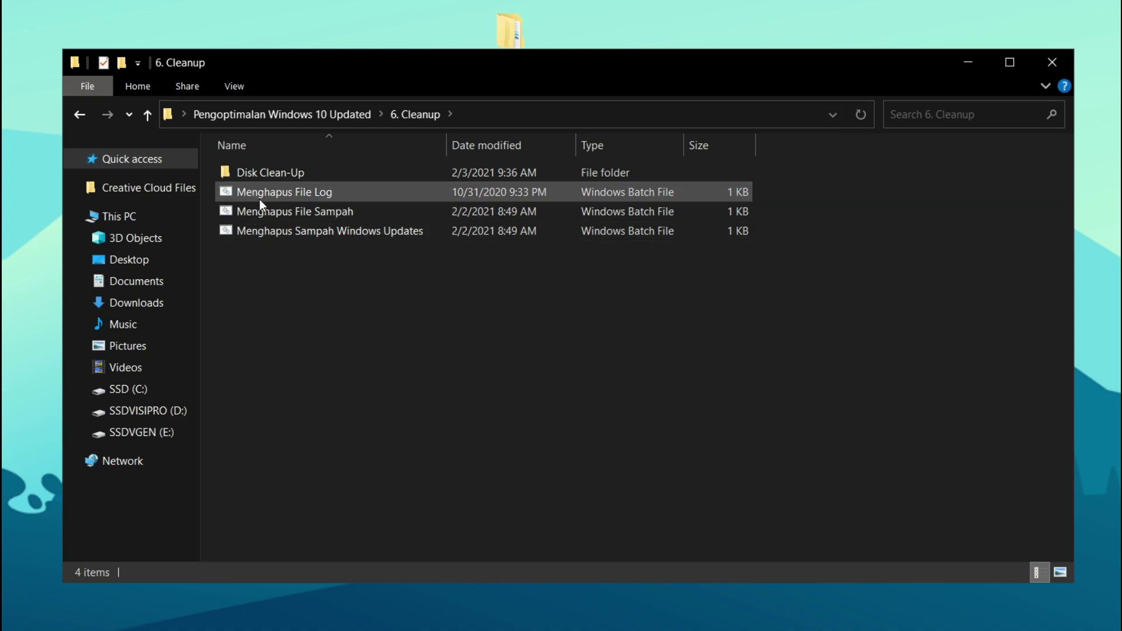
drag(275, 248, 379, 193)
click(373, 250)
right_click(279, 189)
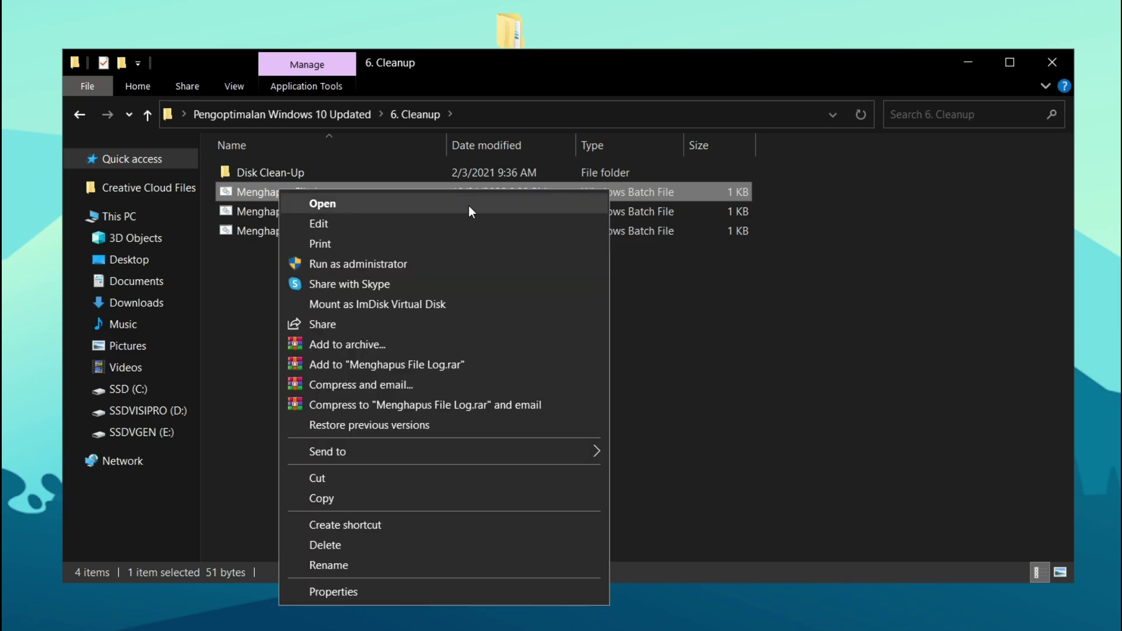
click(369, 263)
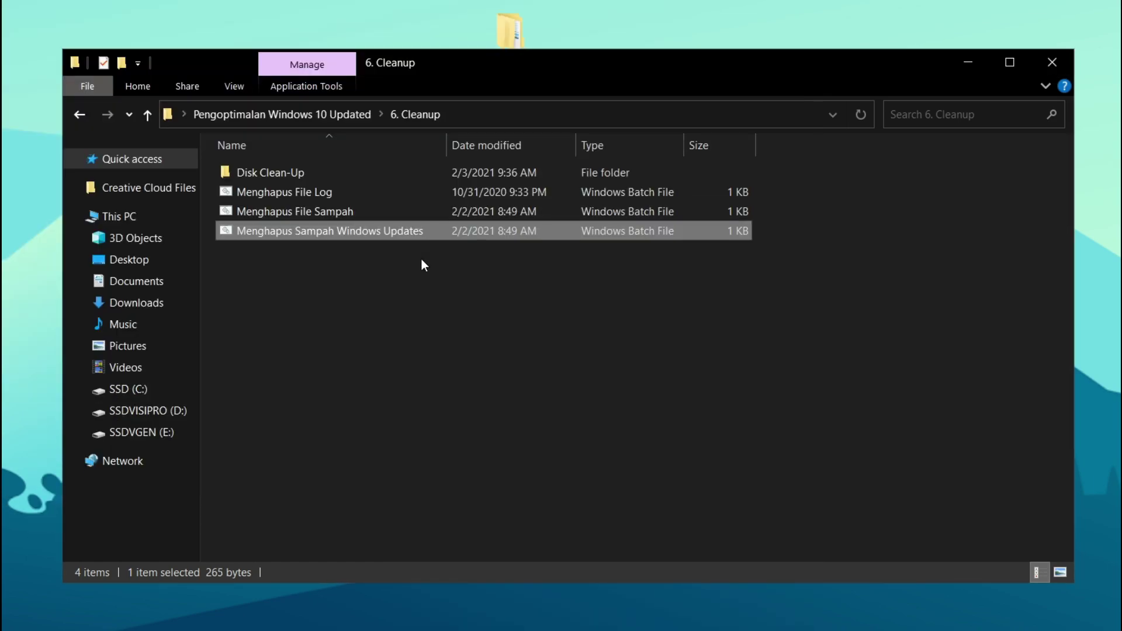
drag(301, 260, 450, 196)
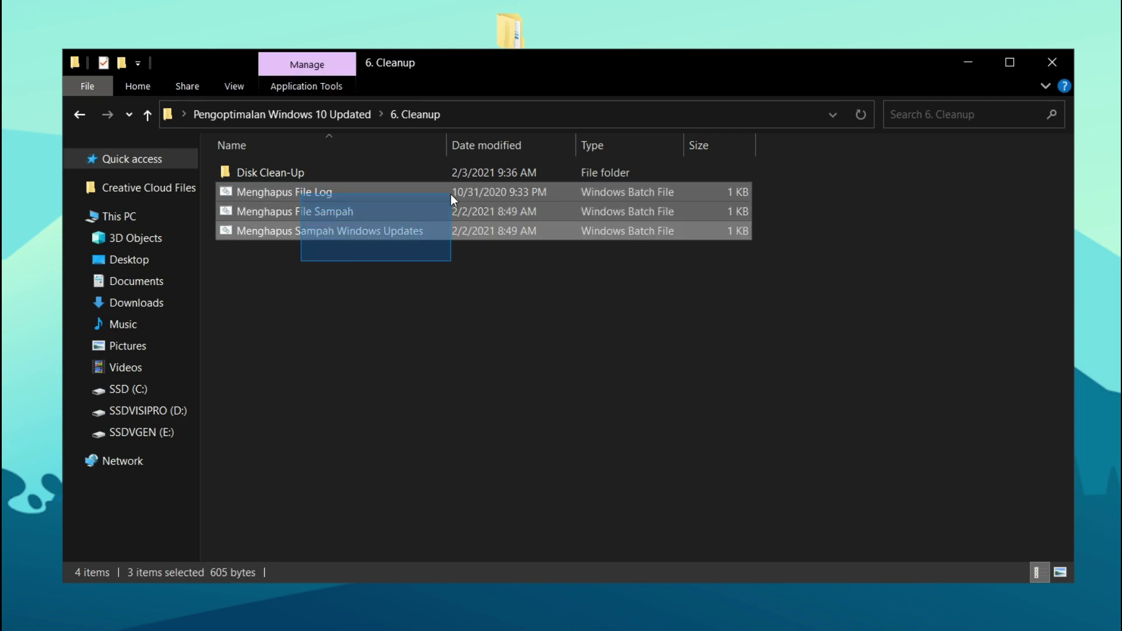
- Start Disk Cleanup from the shortcut in the Disk Clean-Up folder and choose the SSD (C:) drive
double_click(279, 173)
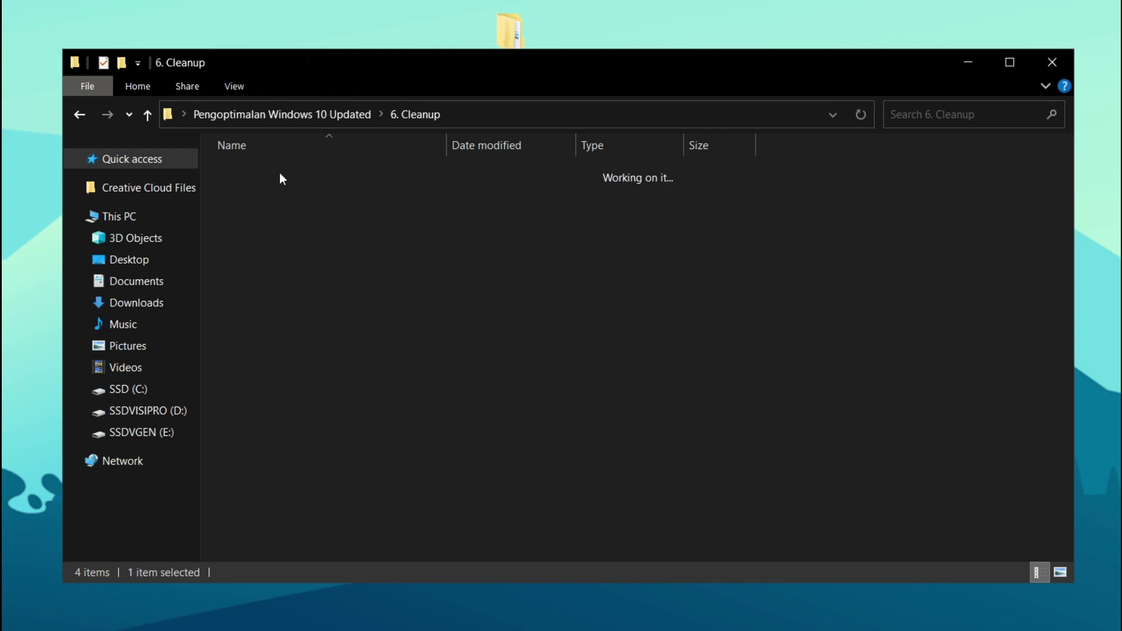
double_click(279, 173)
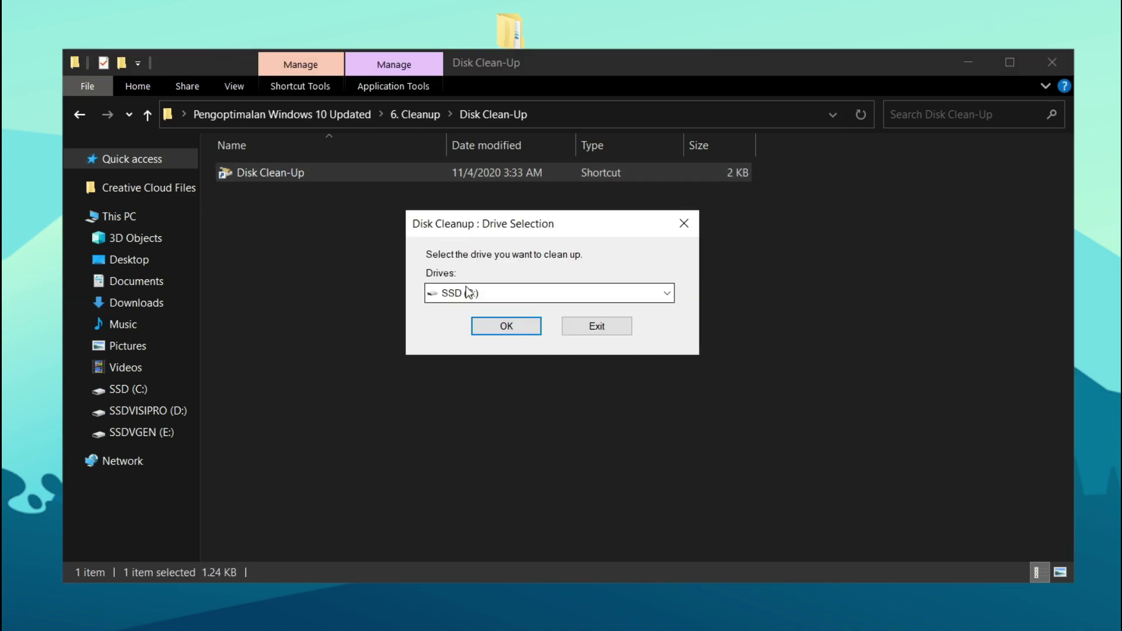
click(485, 291)
click(458, 312)
click(506, 326)
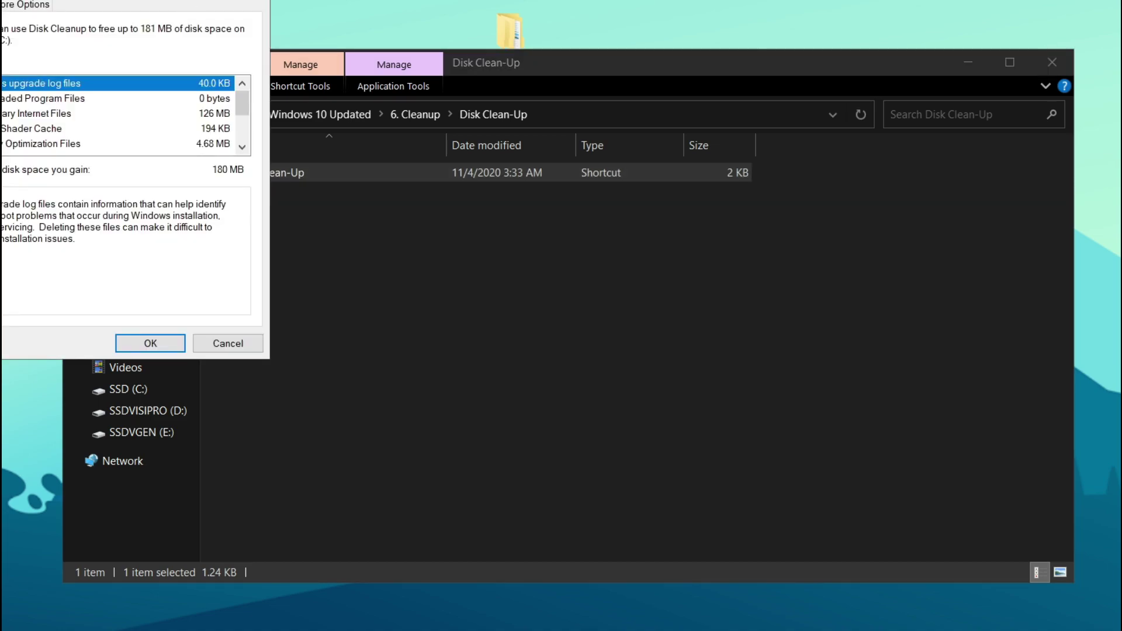
- Include Windows upgrade log files in the cleanup, check the other marked file types, and permanently delete the selected files
drag(503, 69, 611, 104)
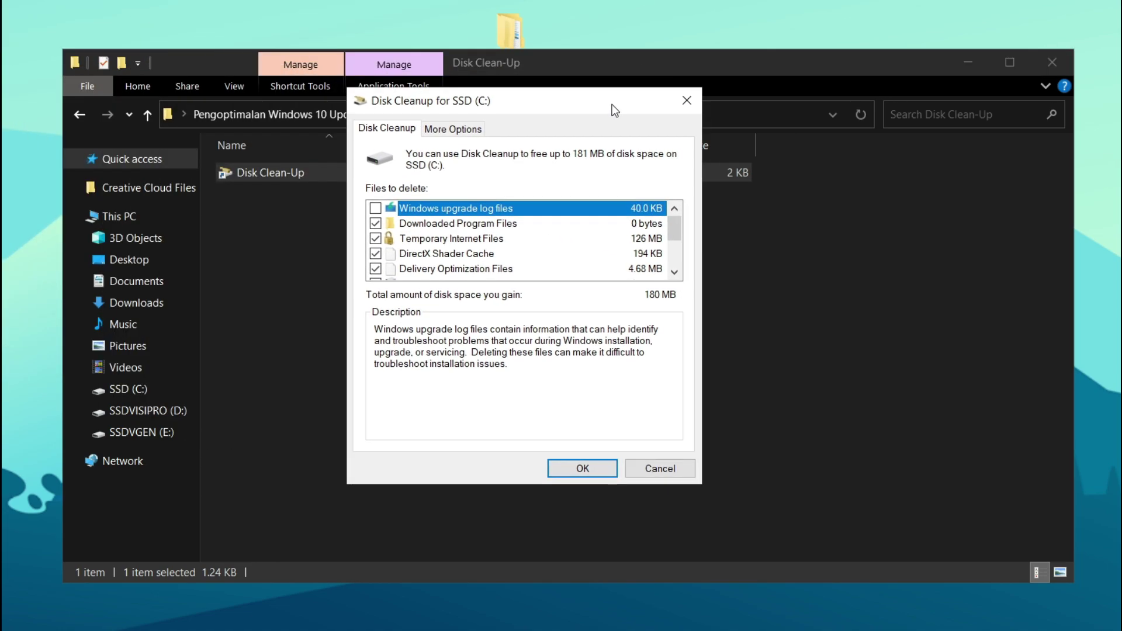
click(376, 208)
click(676, 271)
click(677, 271)
click(677, 271)
click(677, 271)
click(677, 272)
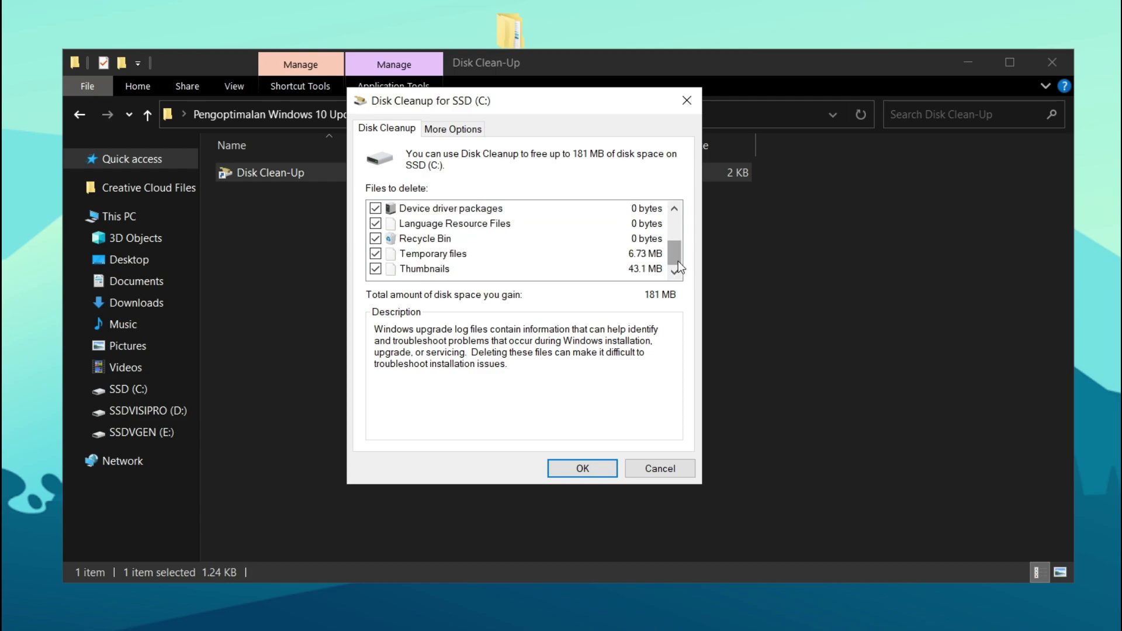
drag(678, 260, 675, 220)
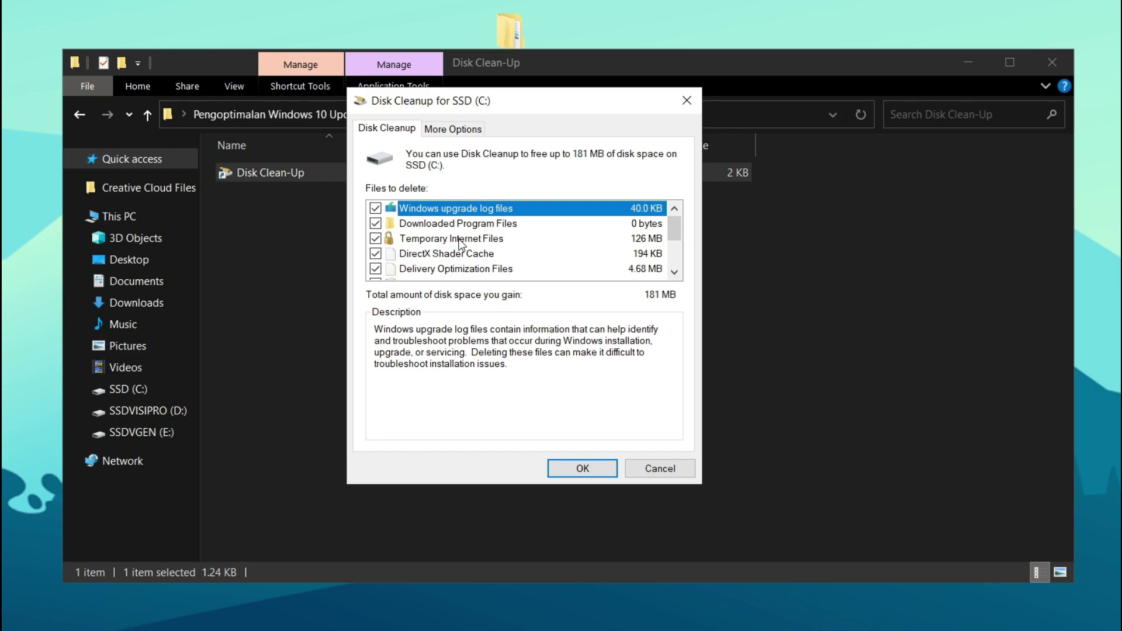
click(594, 473)
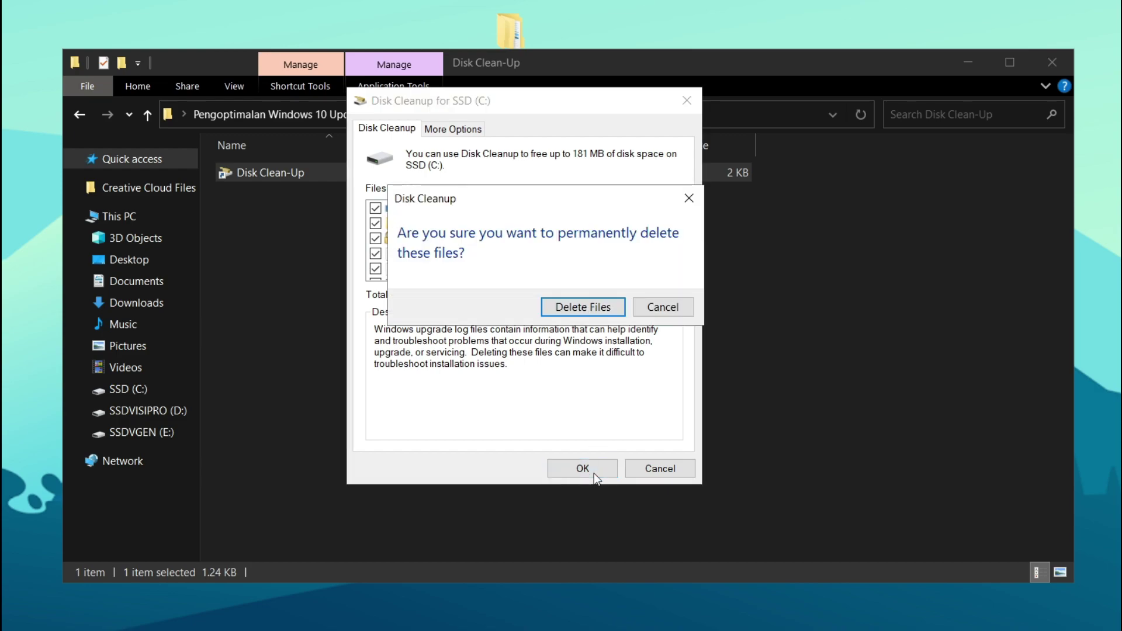
click(581, 307)
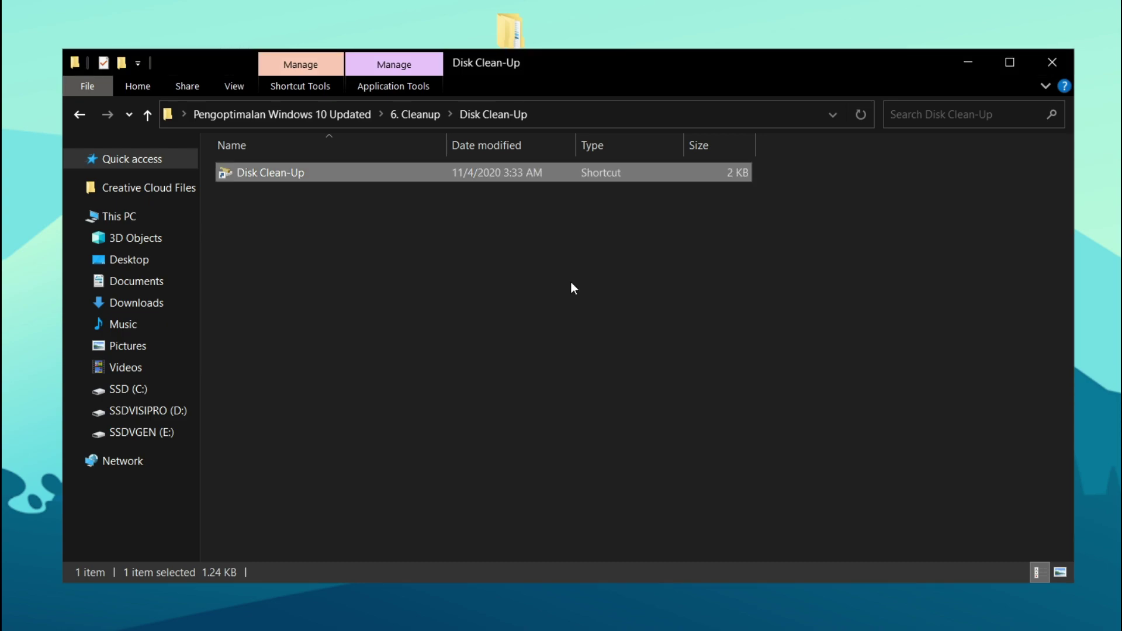
- Add the Mematikan Bluetooth Services and Mematikan Xbox Services registration files from the 7. Mematikan Services folder to the registry through PowerRun
click(352, 115)
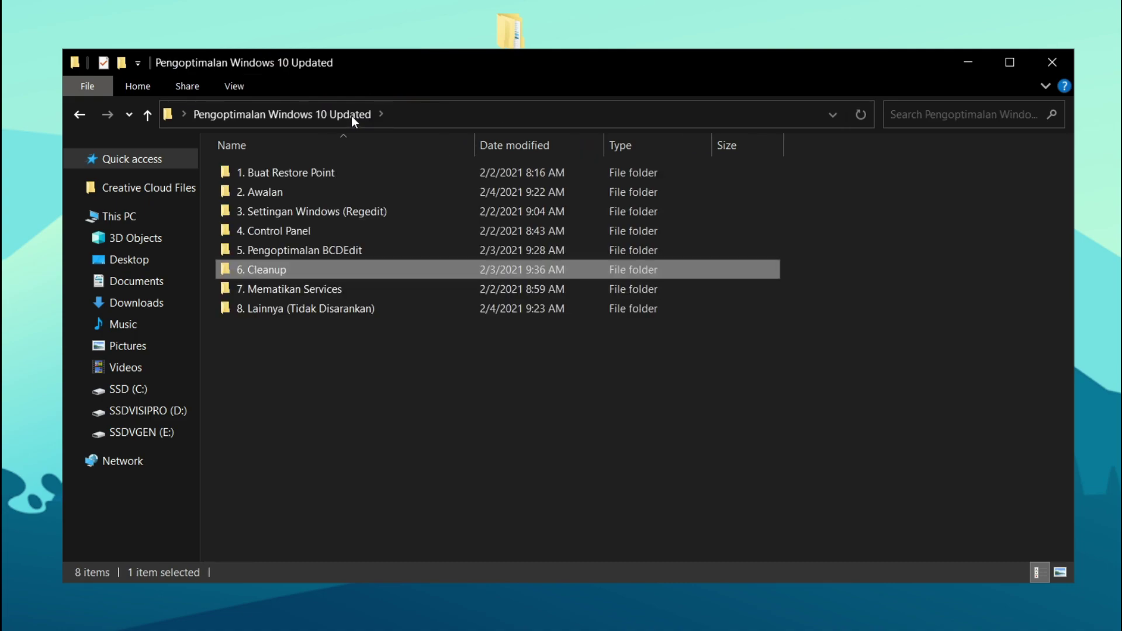
double_click(358, 292)
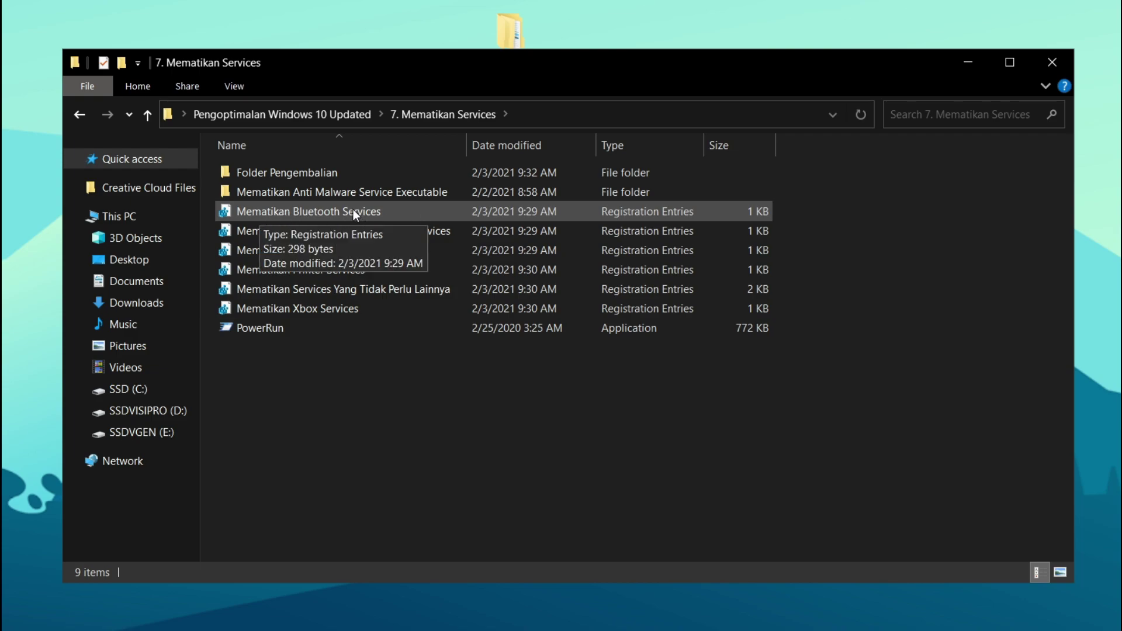
drag(353, 209, 269, 331)
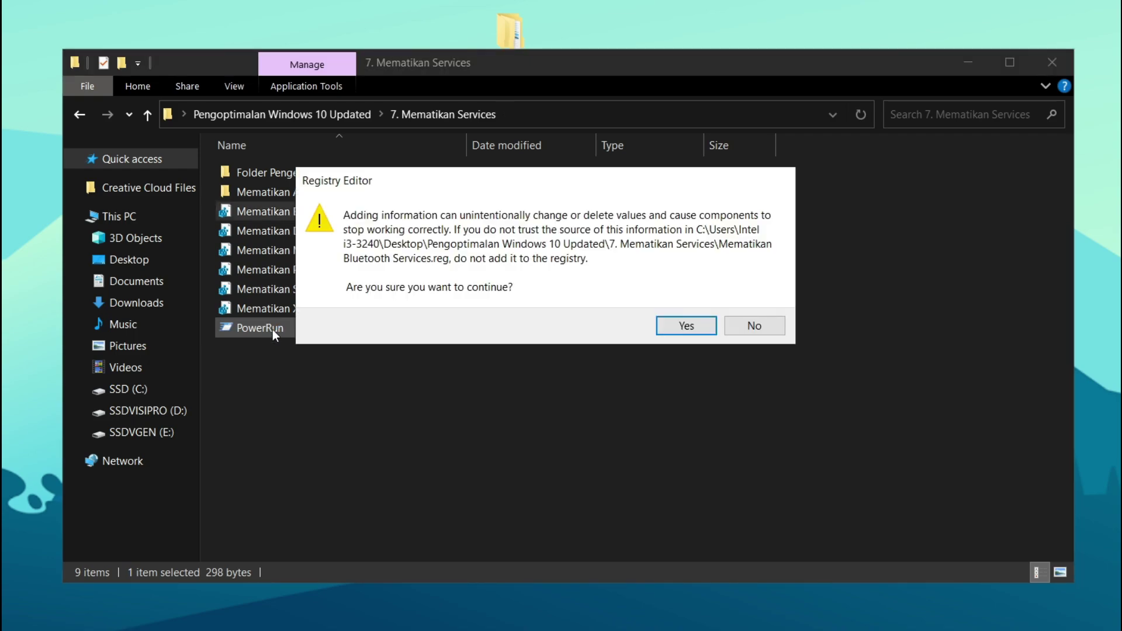
click(685, 322)
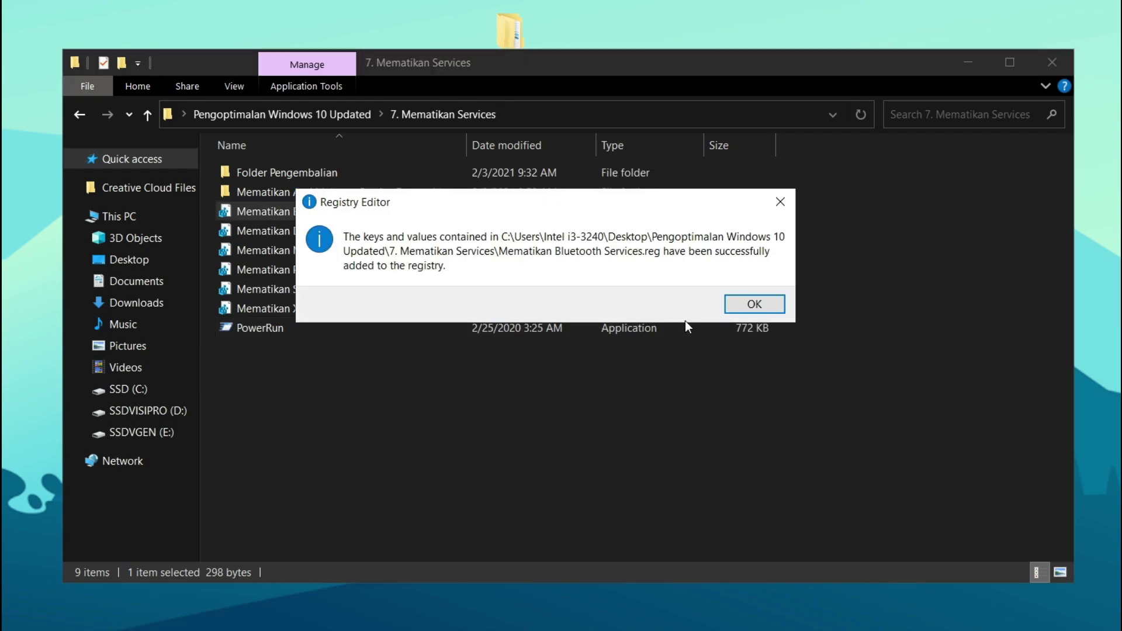
click(750, 306)
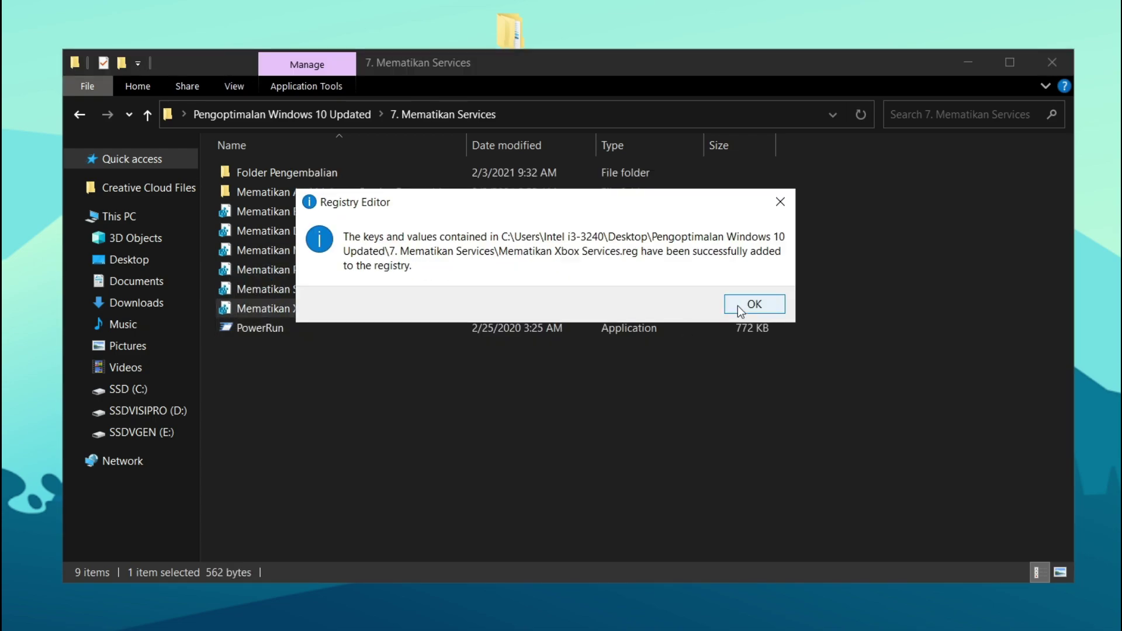
click(737, 306)
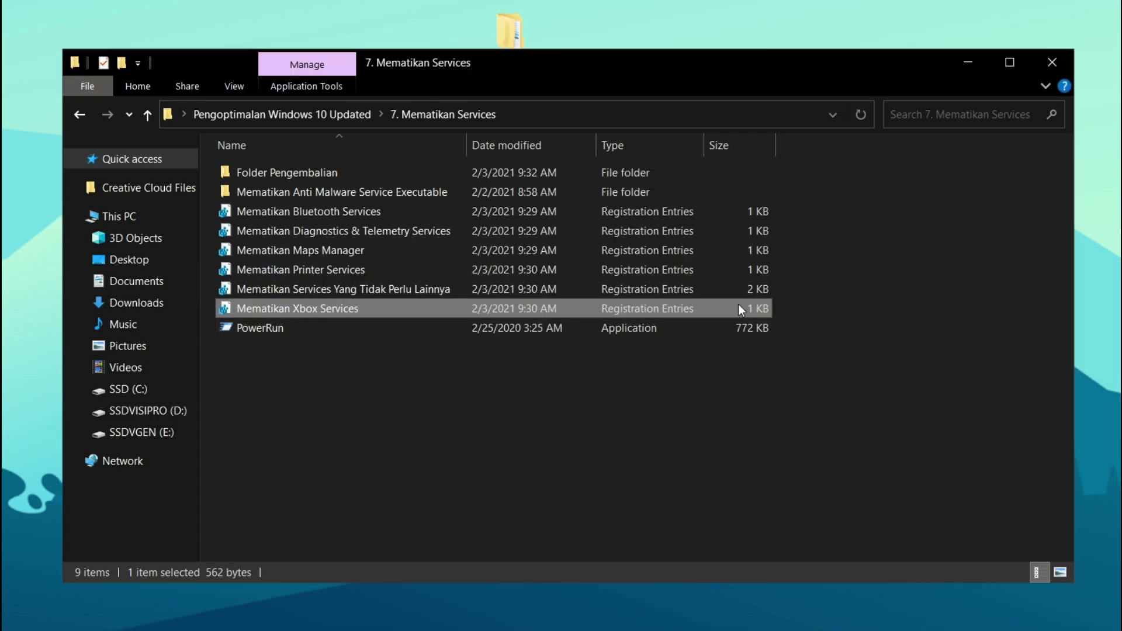
- Look into the Mematikan Anti Malware Service Executable folder and review the service re-enabling files in Folder Pengembalian
double_click(359, 191)
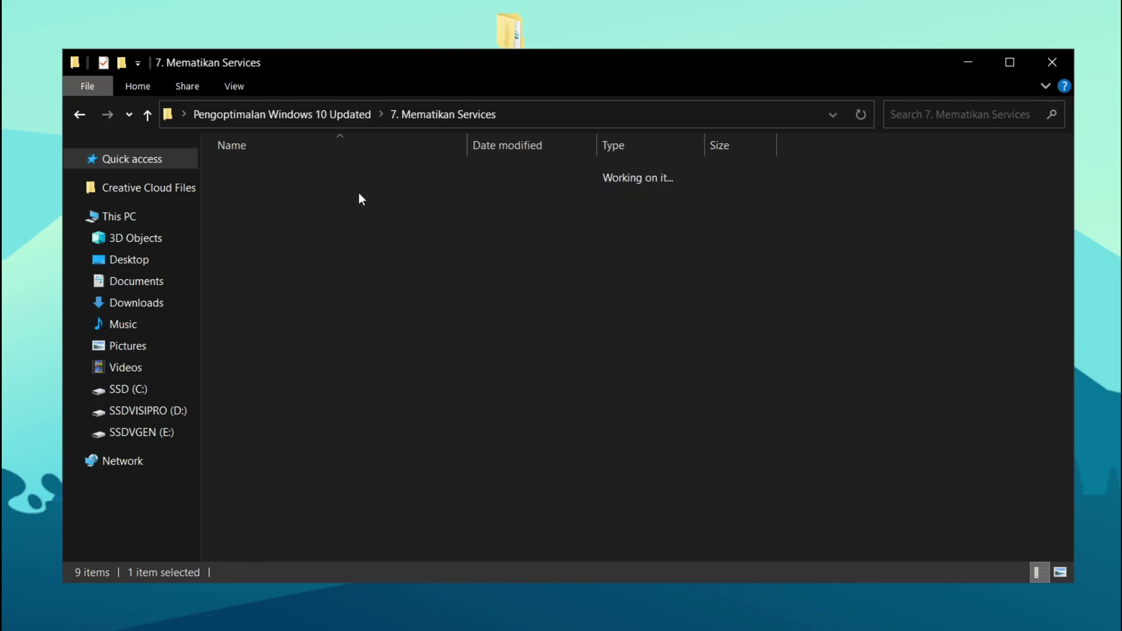
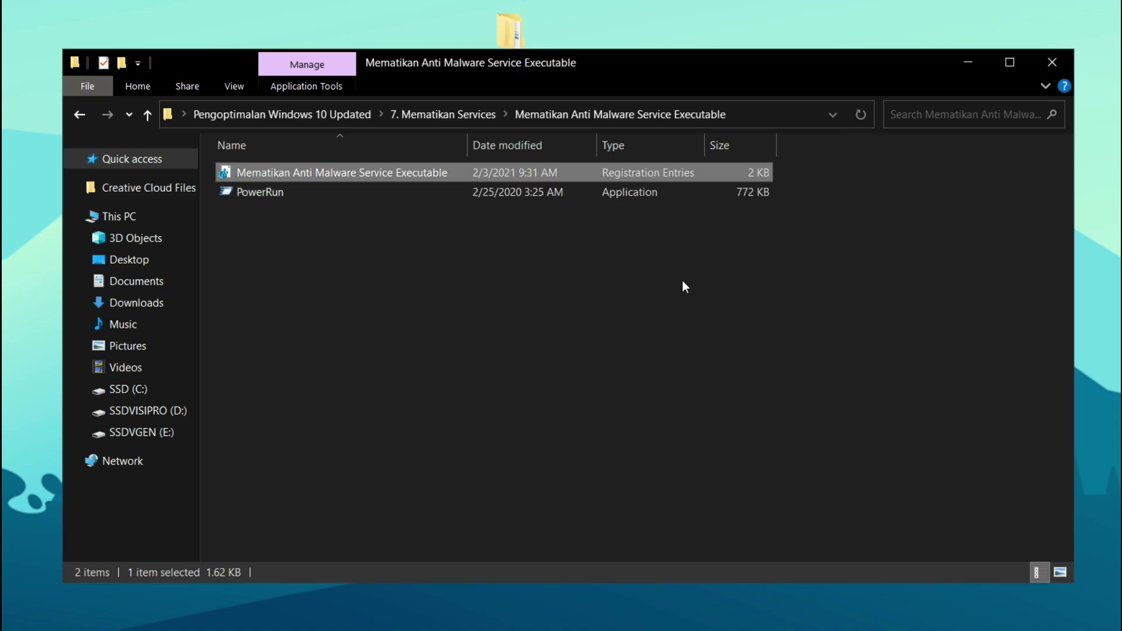
click(467, 110)
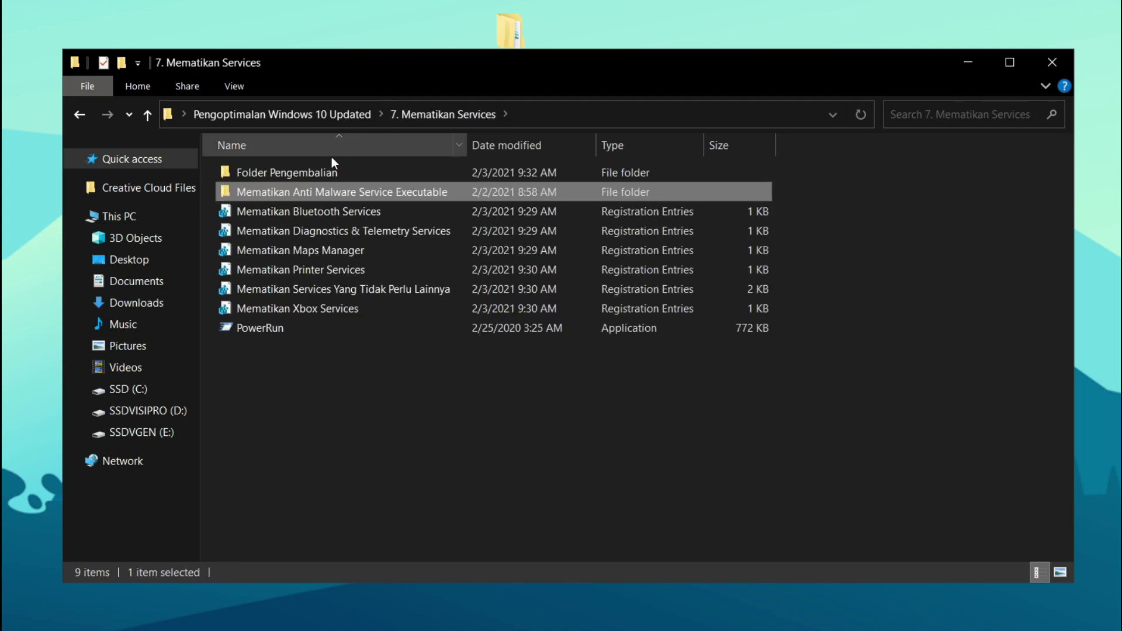
double_click(315, 168)
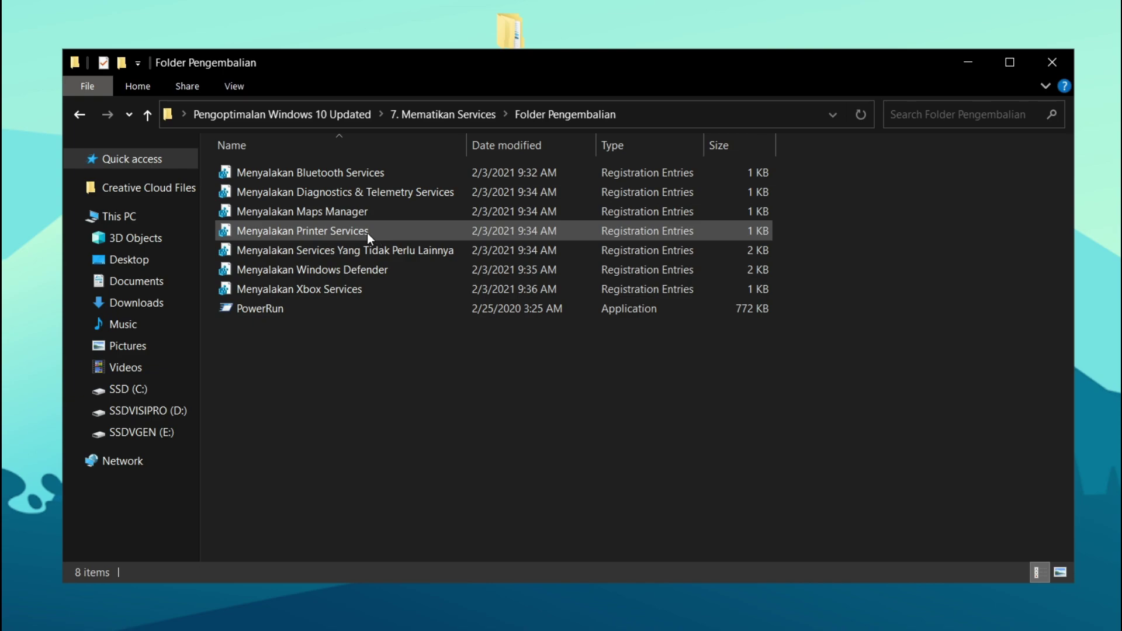
click(292, 172)
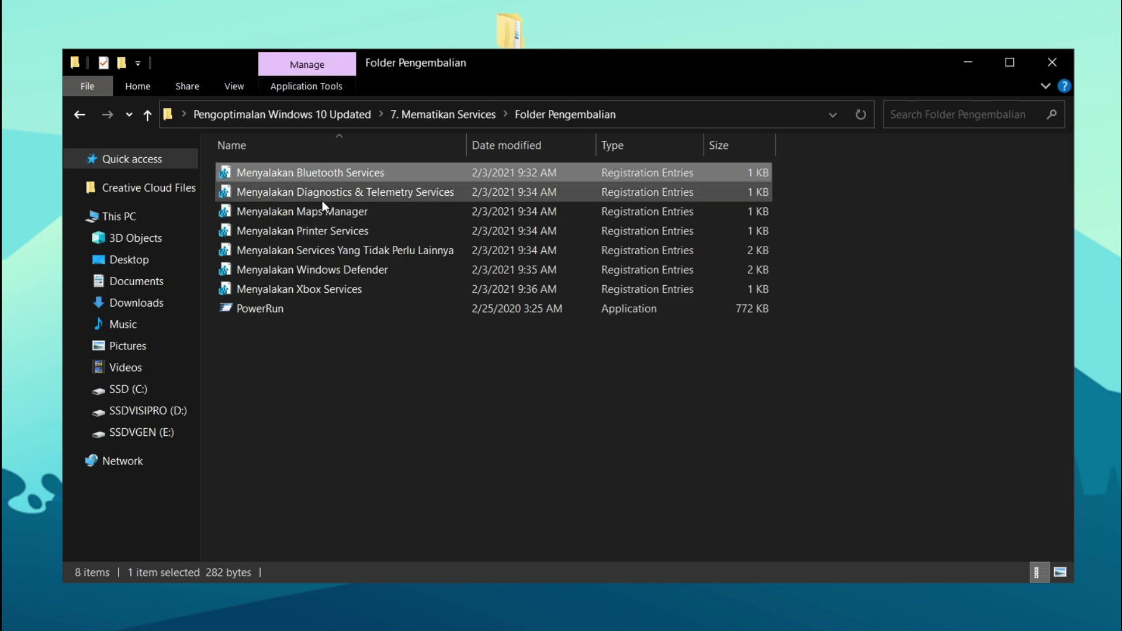
click(311, 212)
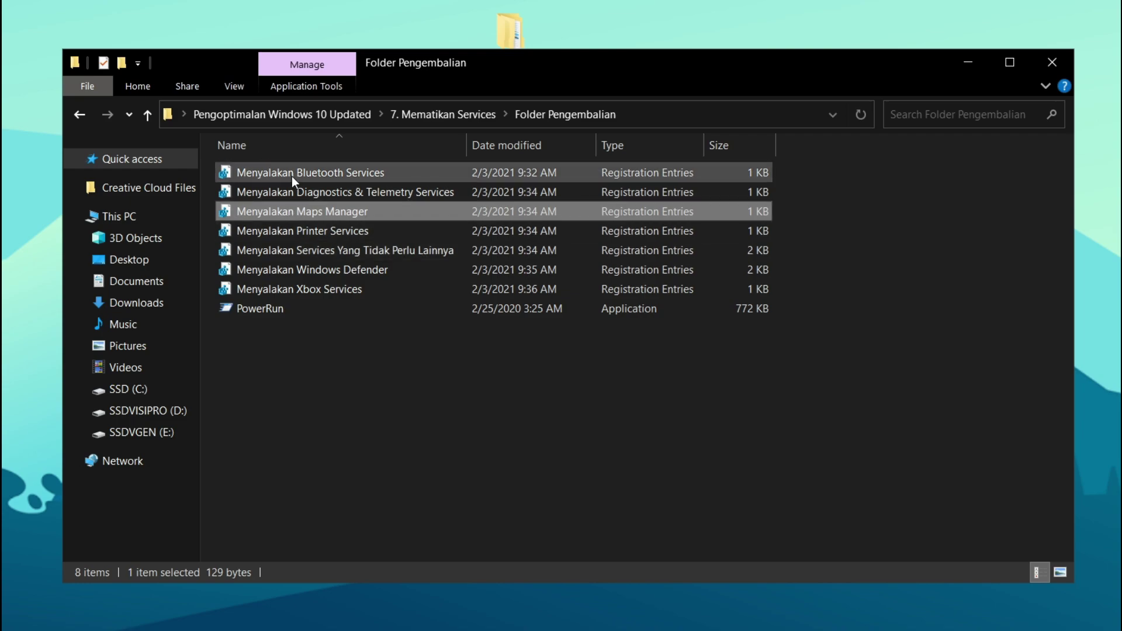
drag(289, 170, 317, 171)
click(331, 116)
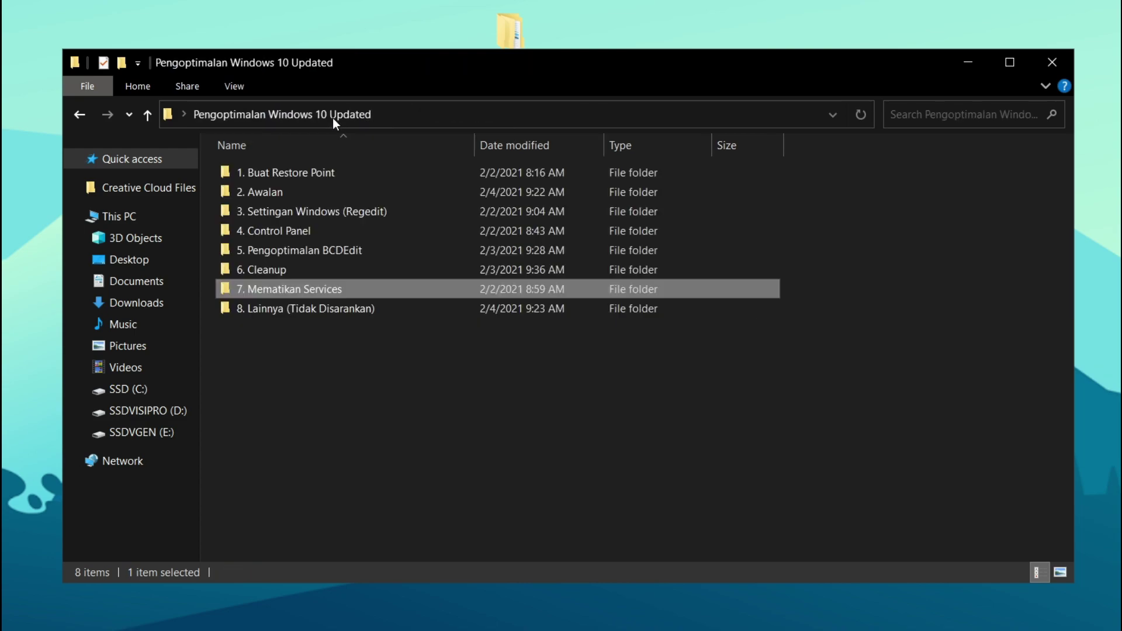
- Open the Mematikan Kompresi Memori text document within the 8. Lainnya (Tidak Disarankan) folder and read its recommendation
click(329, 309)
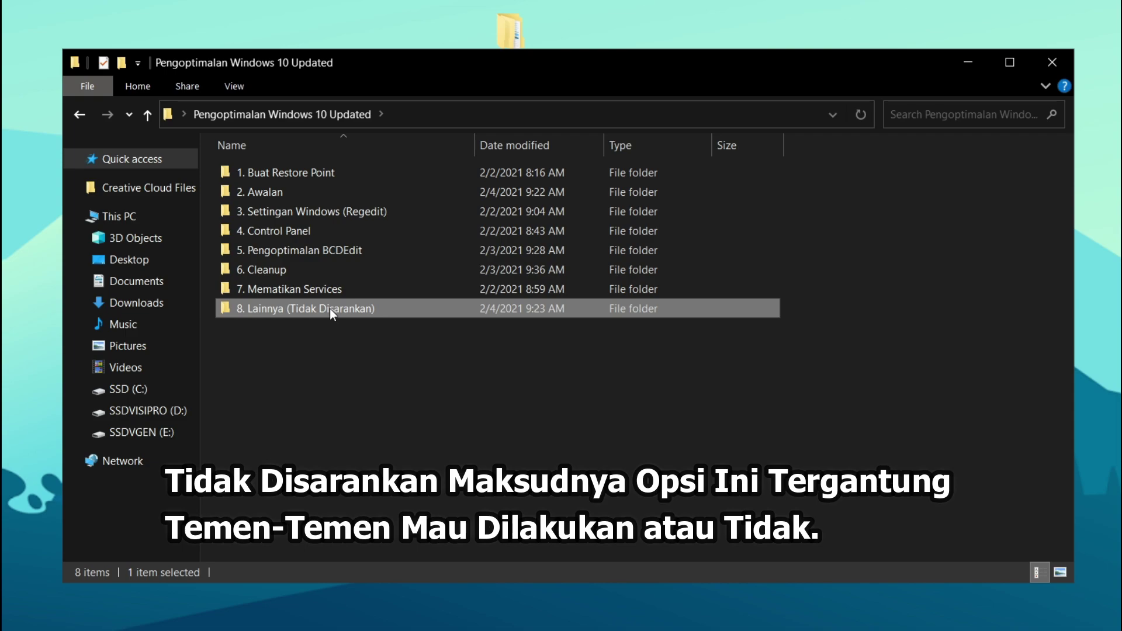
double_click(330, 308)
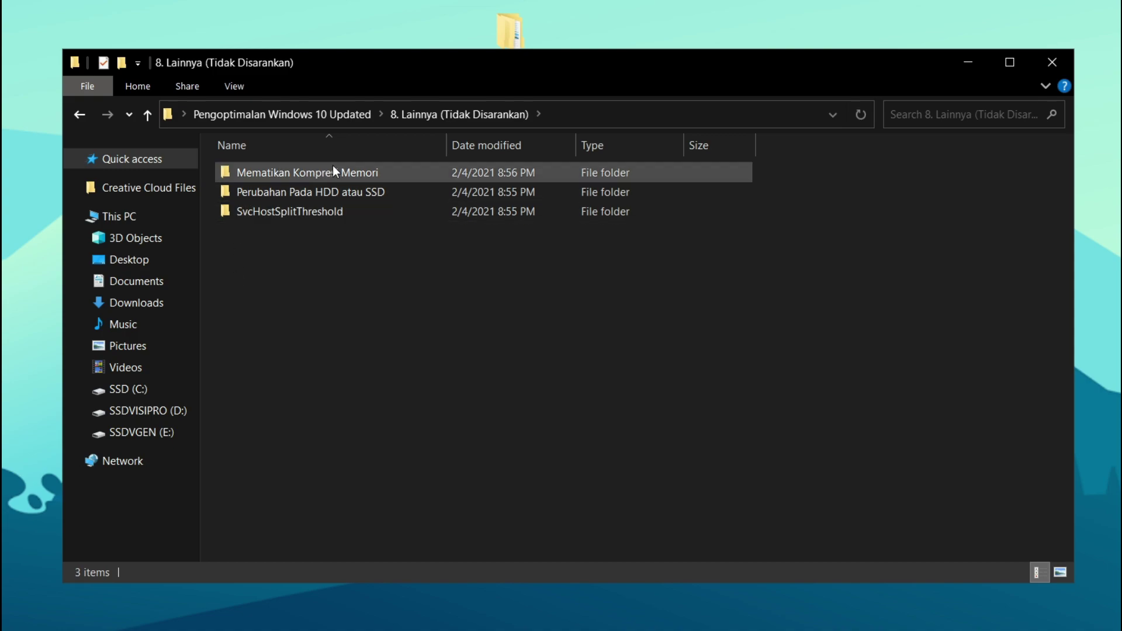
double_click(348, 172)
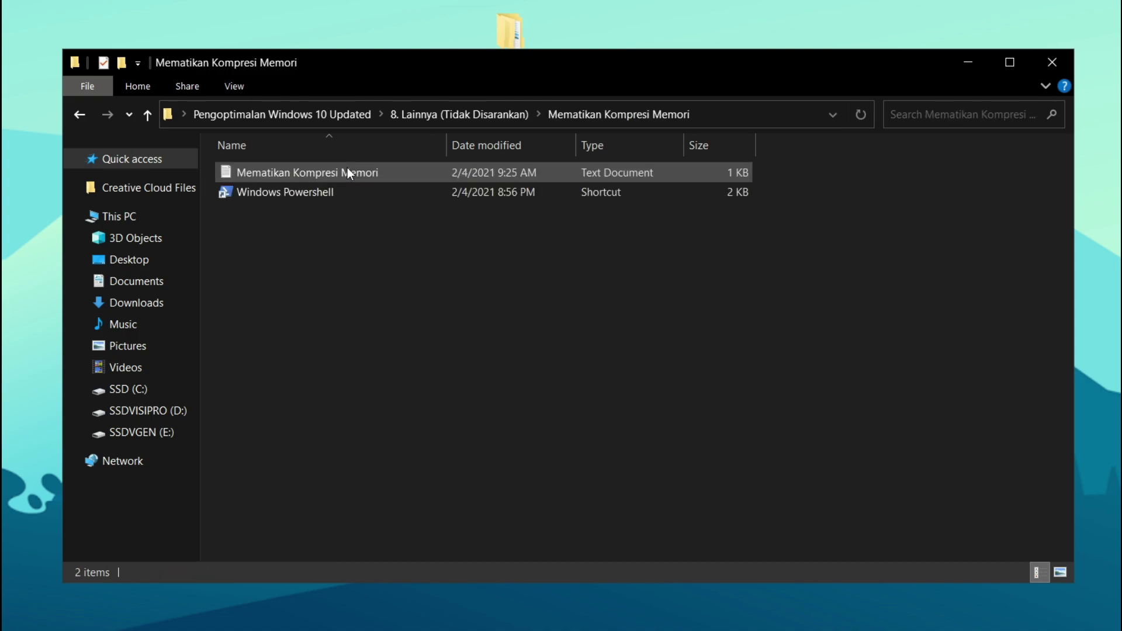
double_click(320, 173)
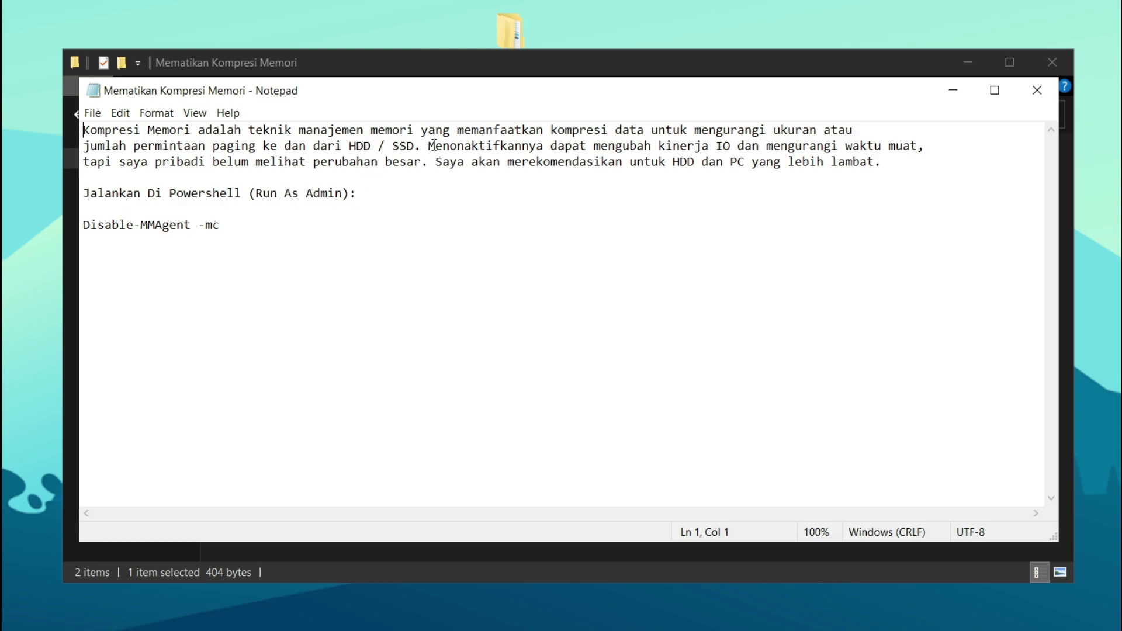
drag(435, 163, 882, 162)
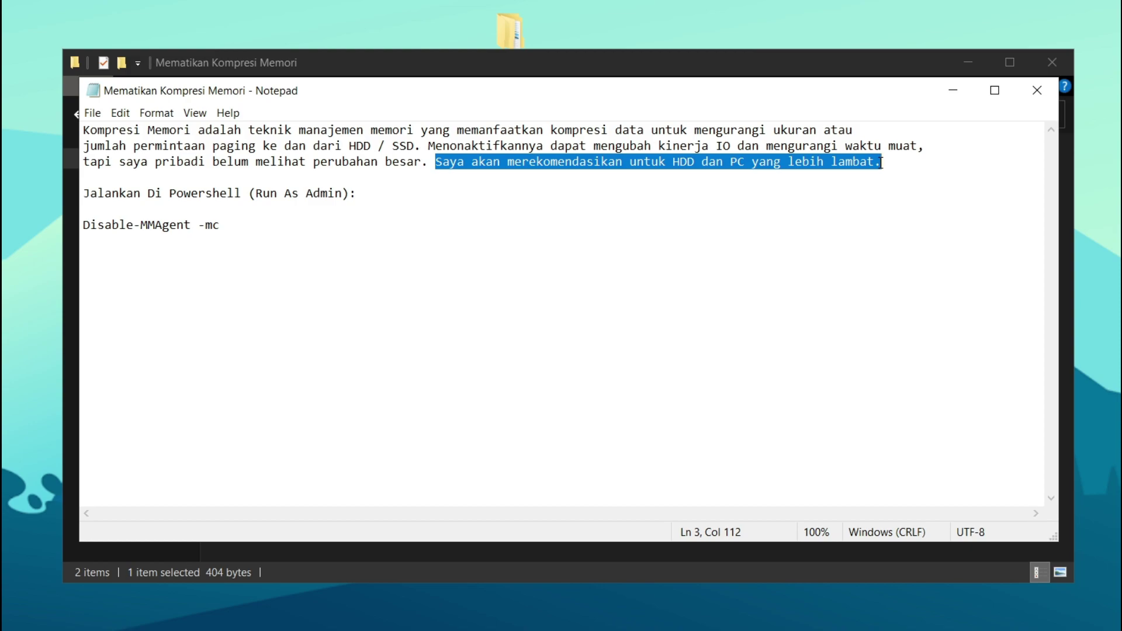
click(882, 162)
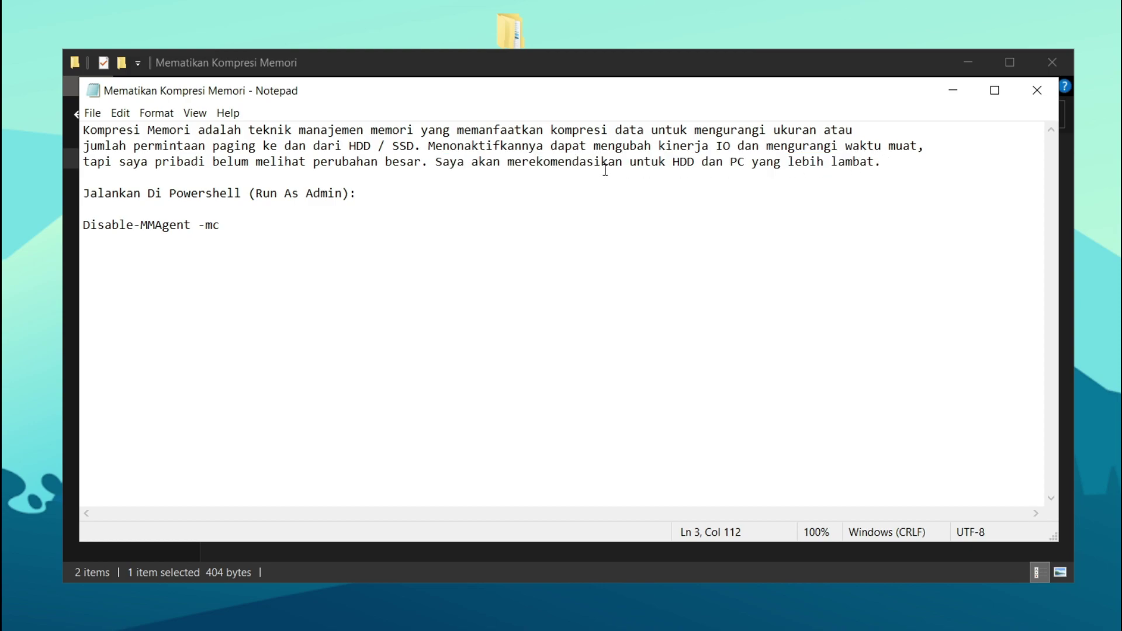
click(574, 66)
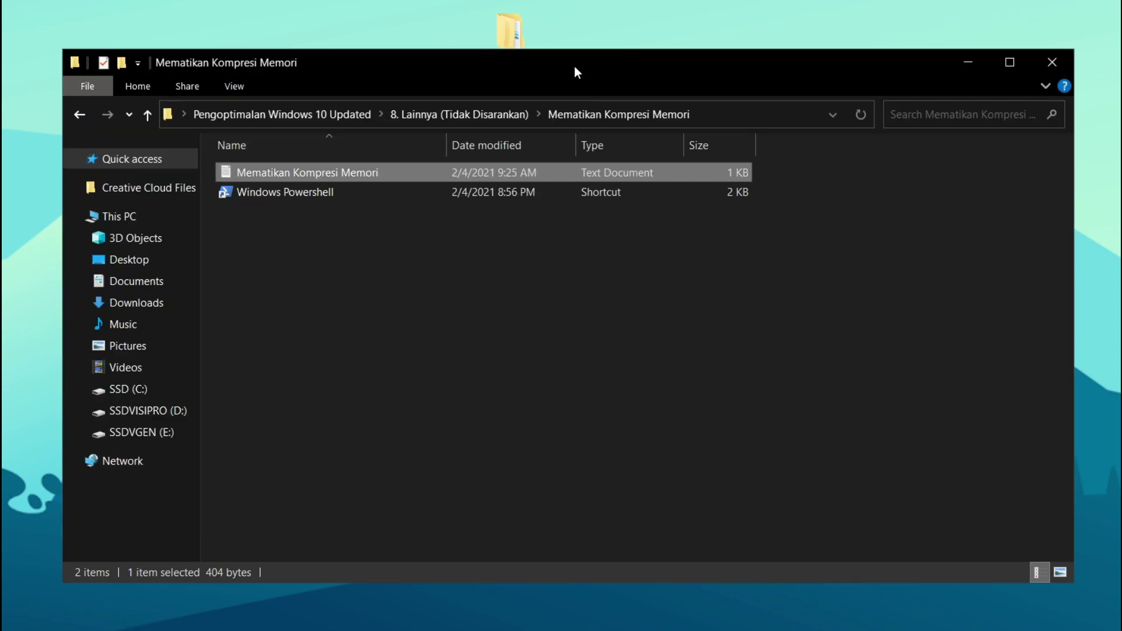
- Start the Windows Powershell shortcut as administrator and copy the Disable-MMAgent -mc command from the text document
right_click(289, 194)
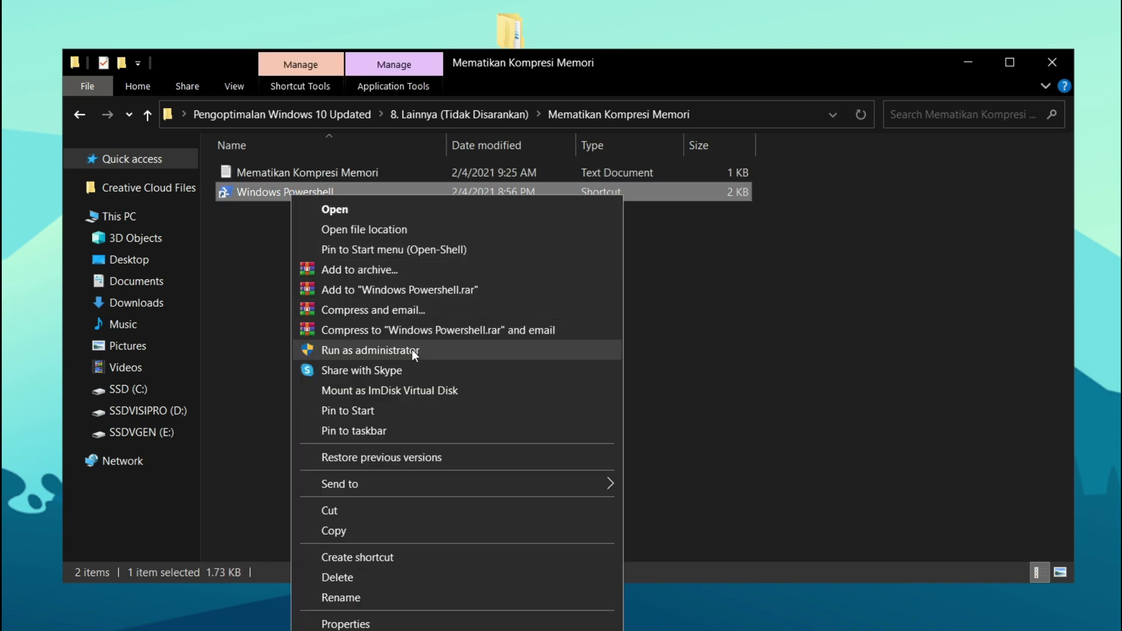
click(412, 349)
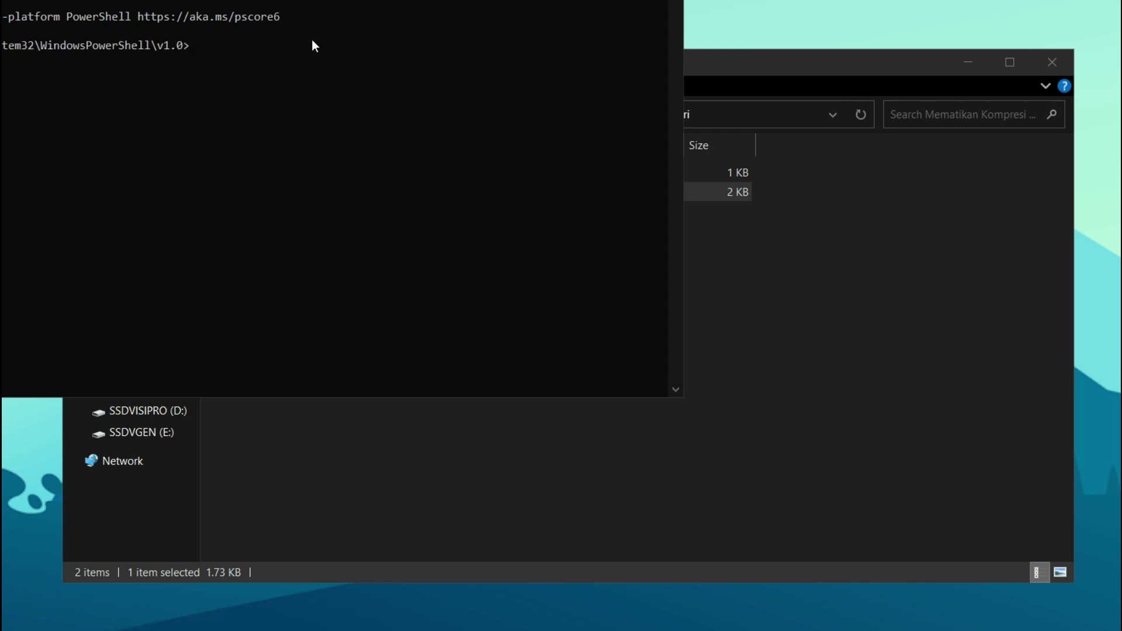
key(alt+Tab)
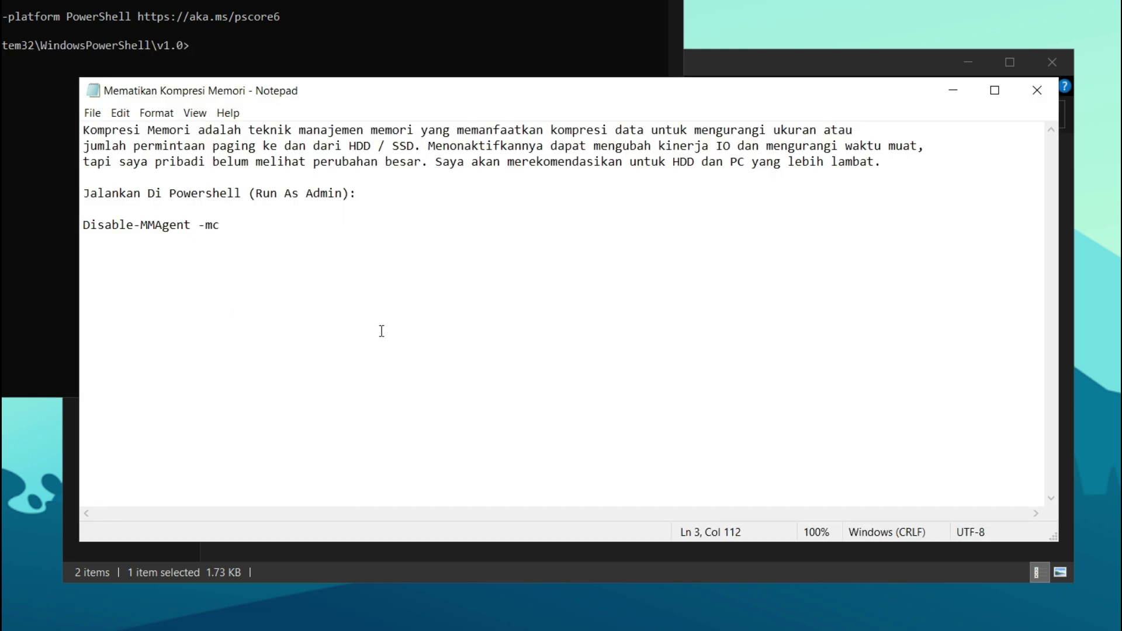
drag(226, 225, 83, 225)
right_click(135, 228)
click(206, 279)
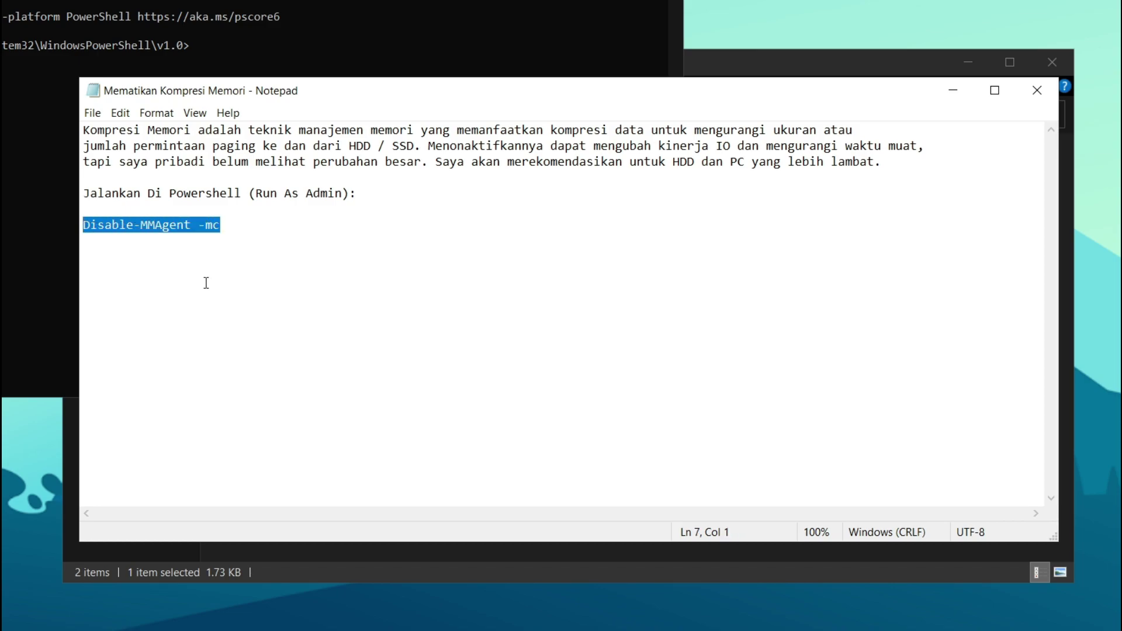
- Run the copied Disable-MMAgent -mc command in PowerShell, and close both PowerShell and the text document
click(264, 52)
drag(291, 1, 528, 82)
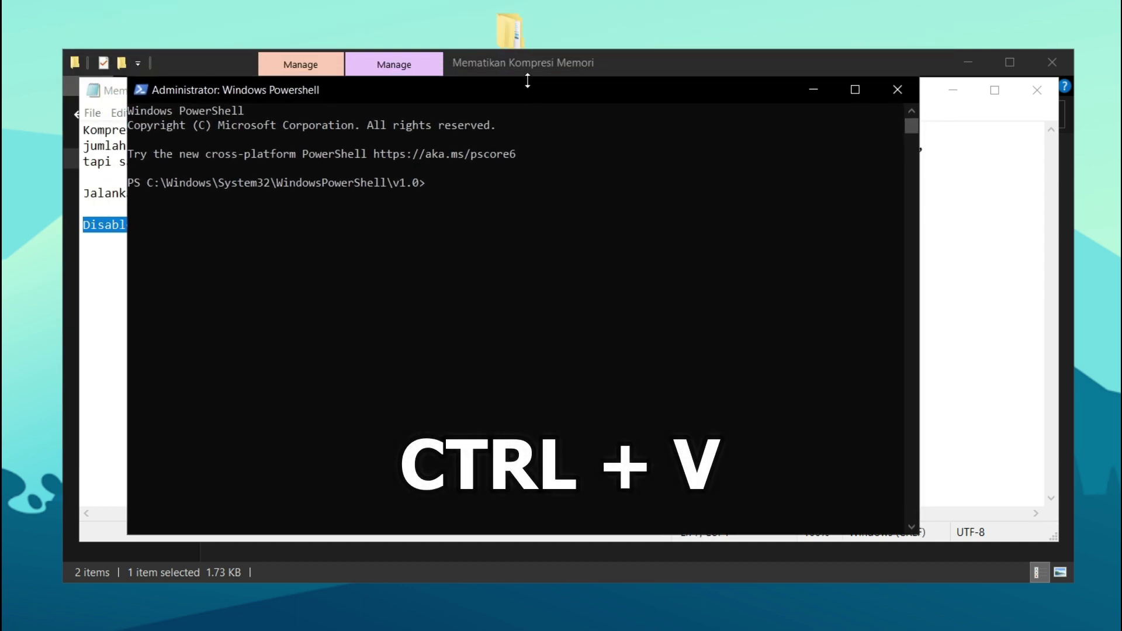
key(ctrl+v)
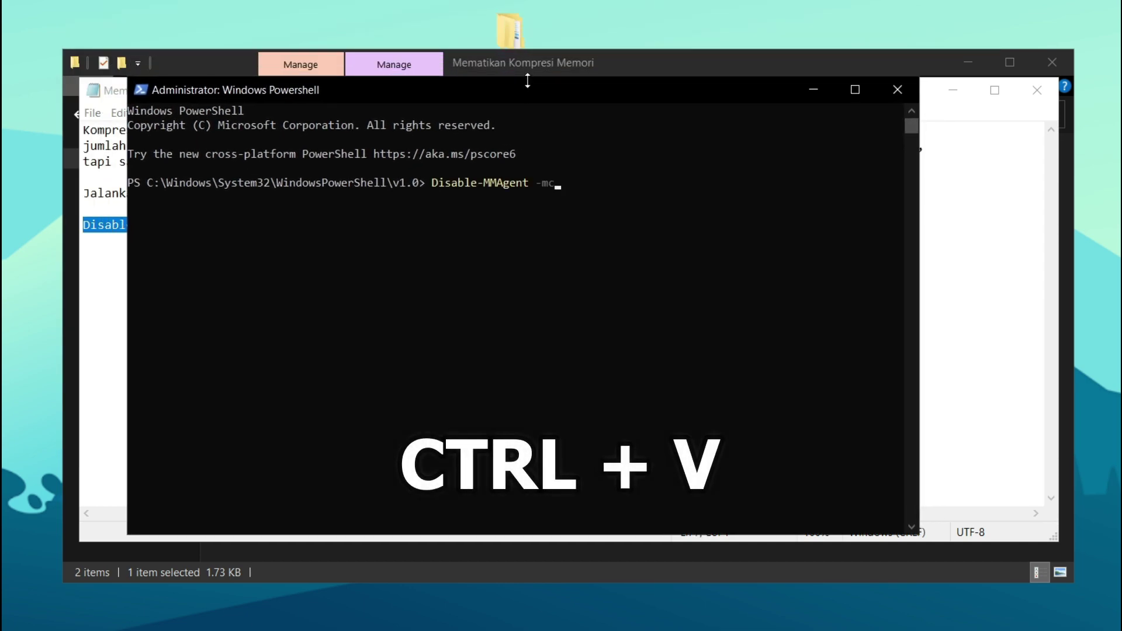
key(Return)
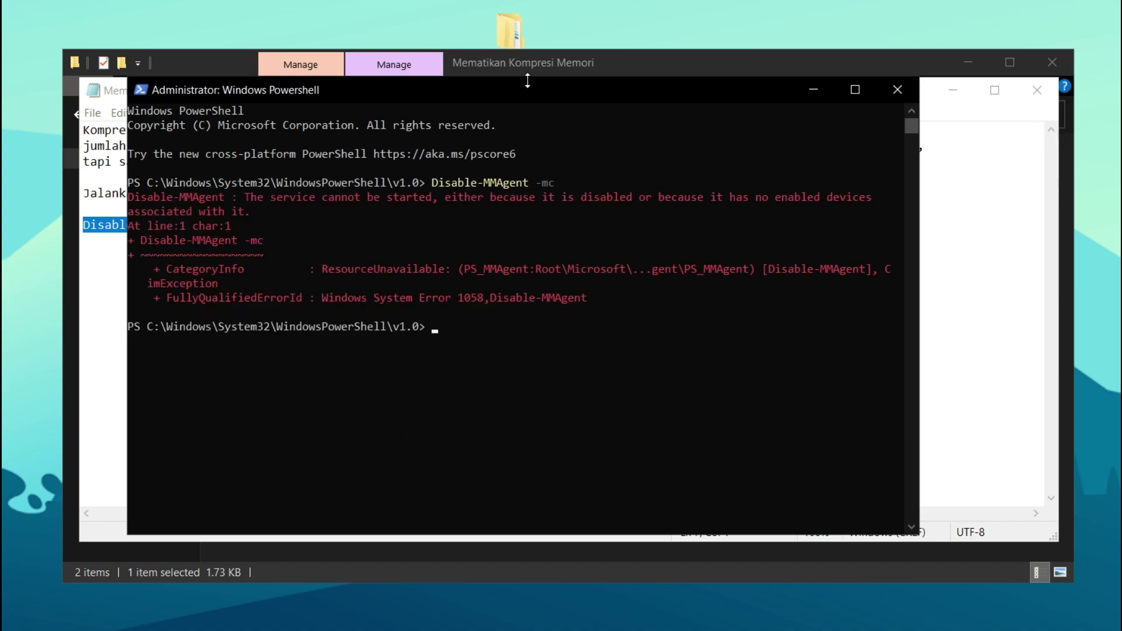
click(898, 90)
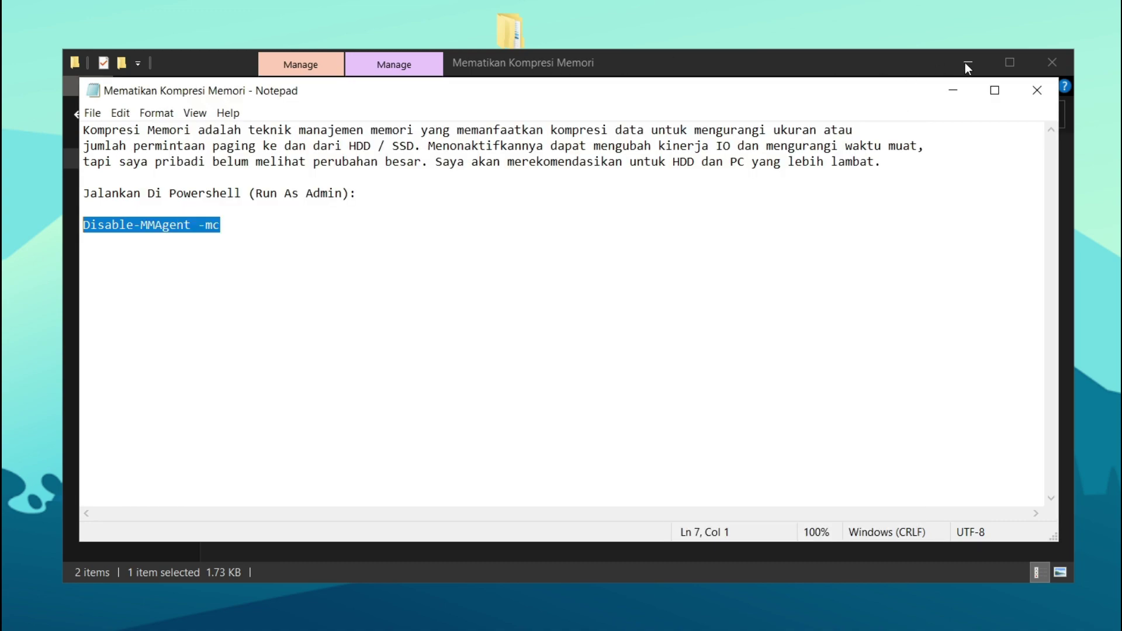
click(1035, 90)
- Open the text document in the Perubahan Pada HDD atau SSD folder and compare its HDD and SSD commands
click(478, 112)
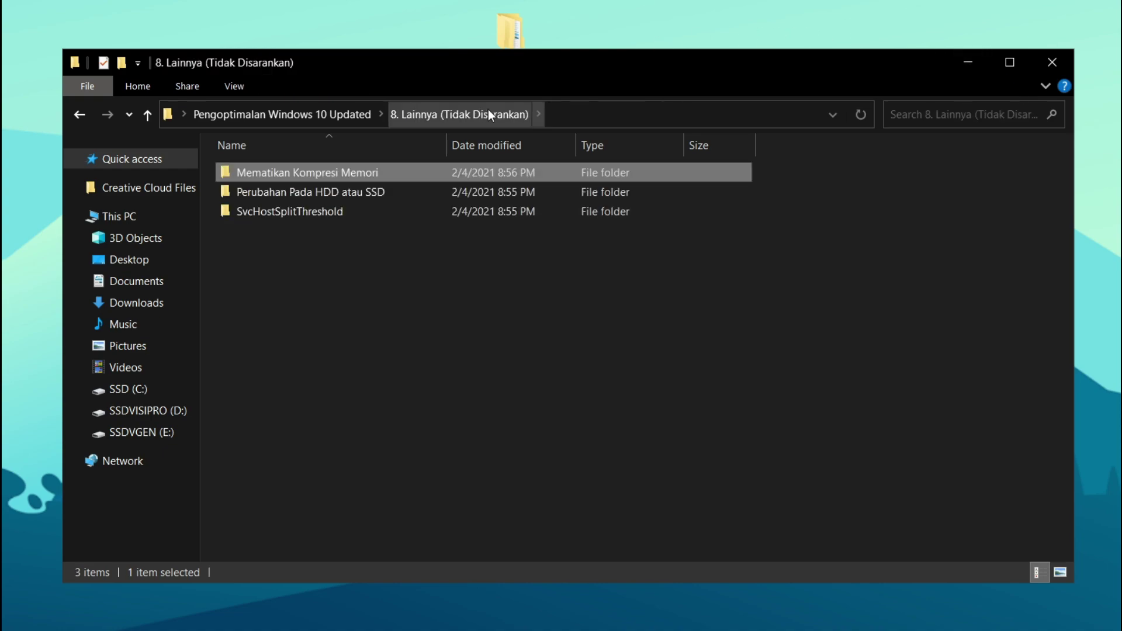
double_click(403, 194)
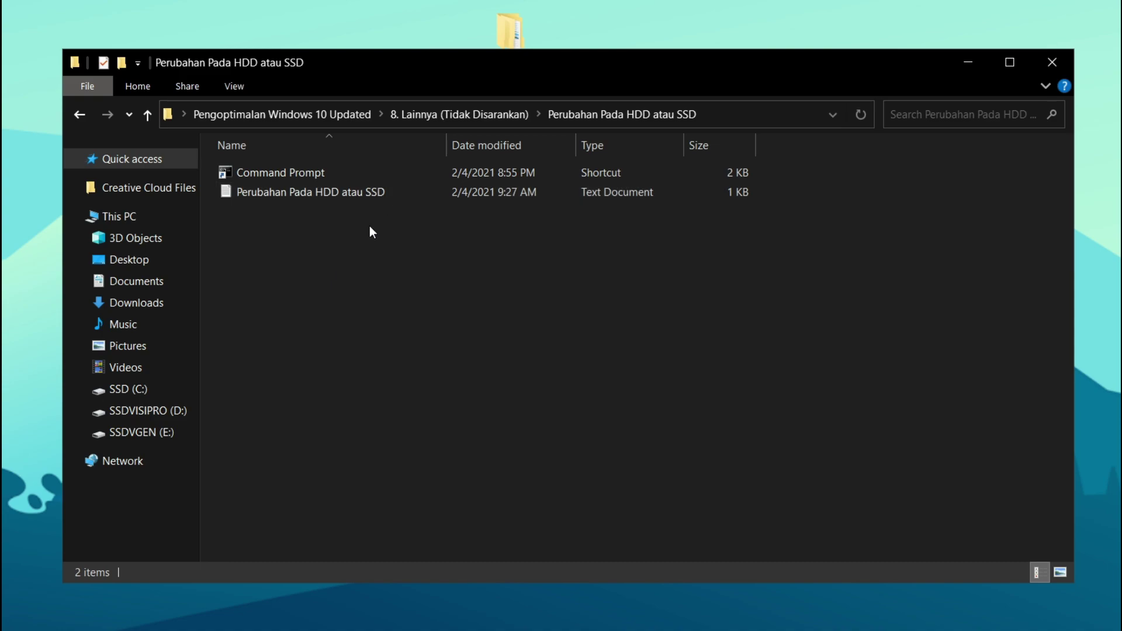
double_click(293, 194)
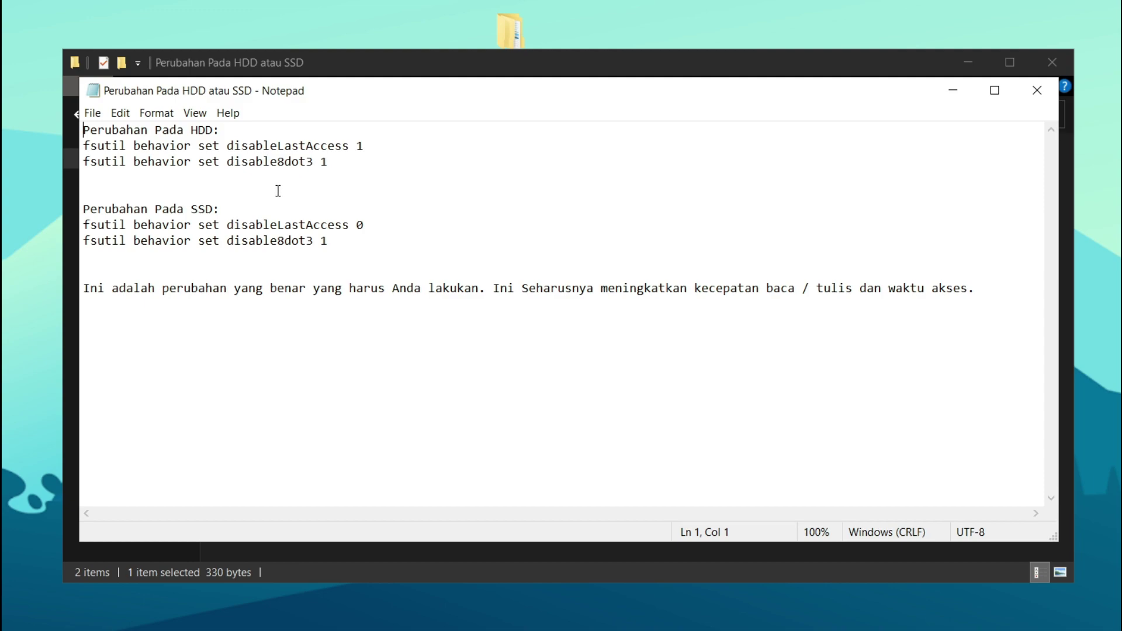
drag(191, 130, 213, 129)
drag(191, 209, 214, 206)
drag(83, 145, 387, 169)
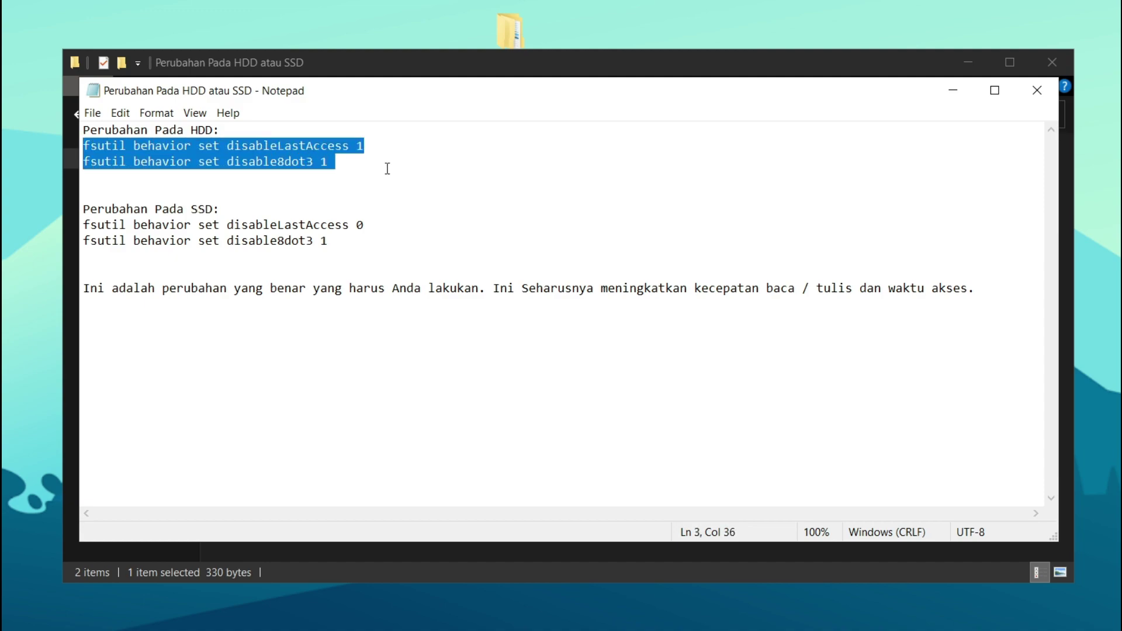
click(387, 168)
- Copy the two SSD commands, fsutil behavior set disableLastAccess 0 and fsutil behavior set disable8dot3 1, from the text document
drag(83, 225, 384, 238)
right_click(327, 231)
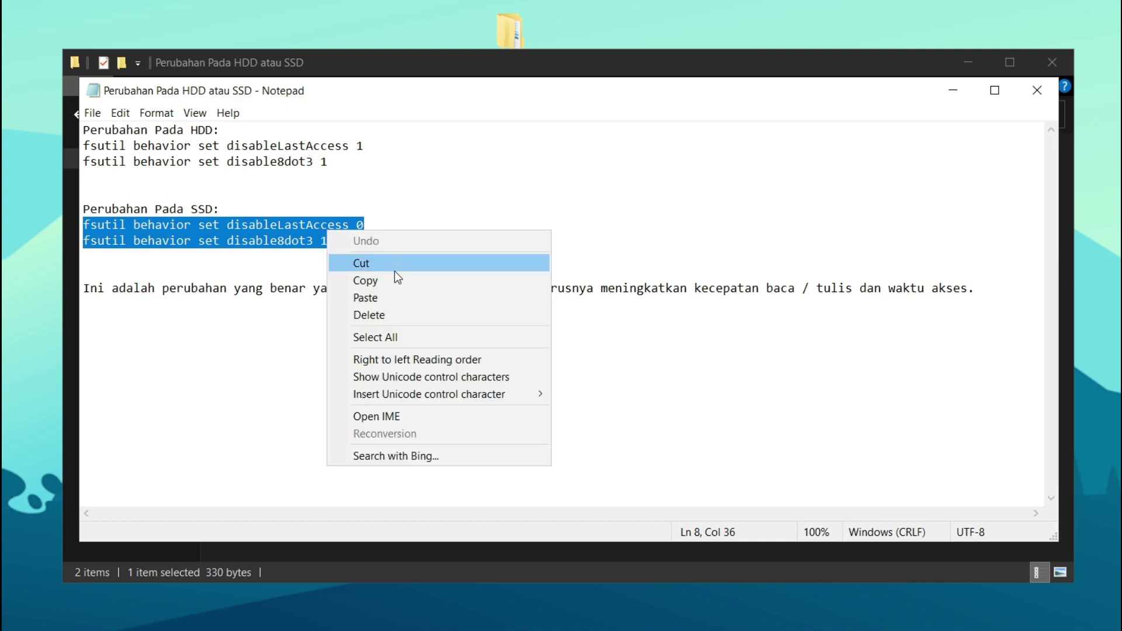
click(379, 281)
key(Down)
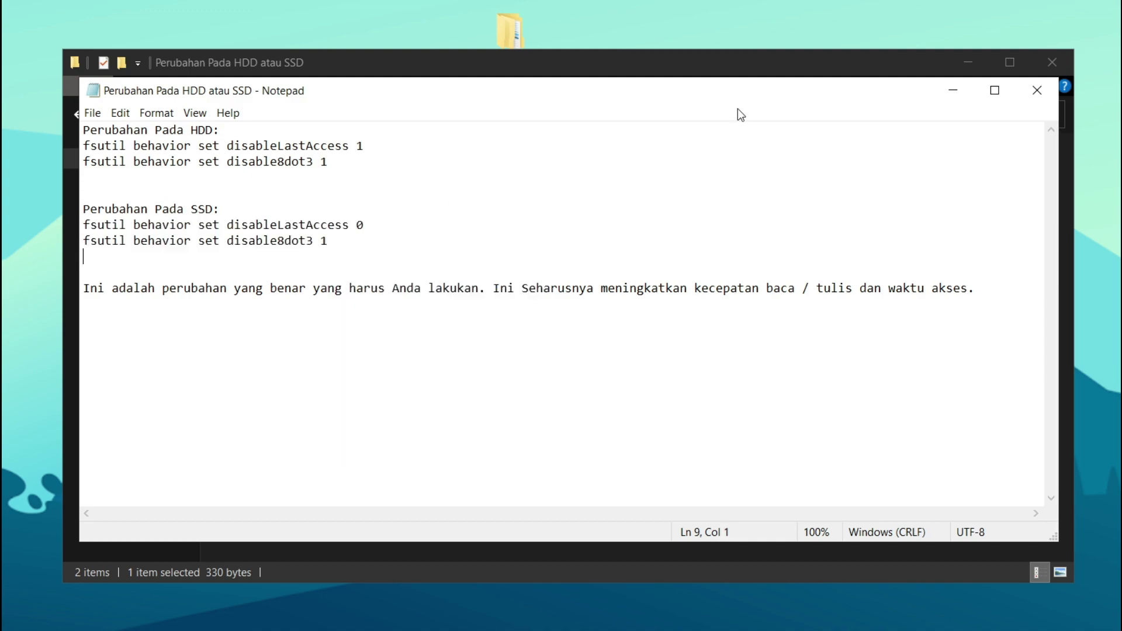
- Start the Command Prompt shortcut in the Perubahan Pada HDD atau SSD folder as administrator and bring its window fully into view
click(942, 92)
click(287, 172)
right_click(287, 173)
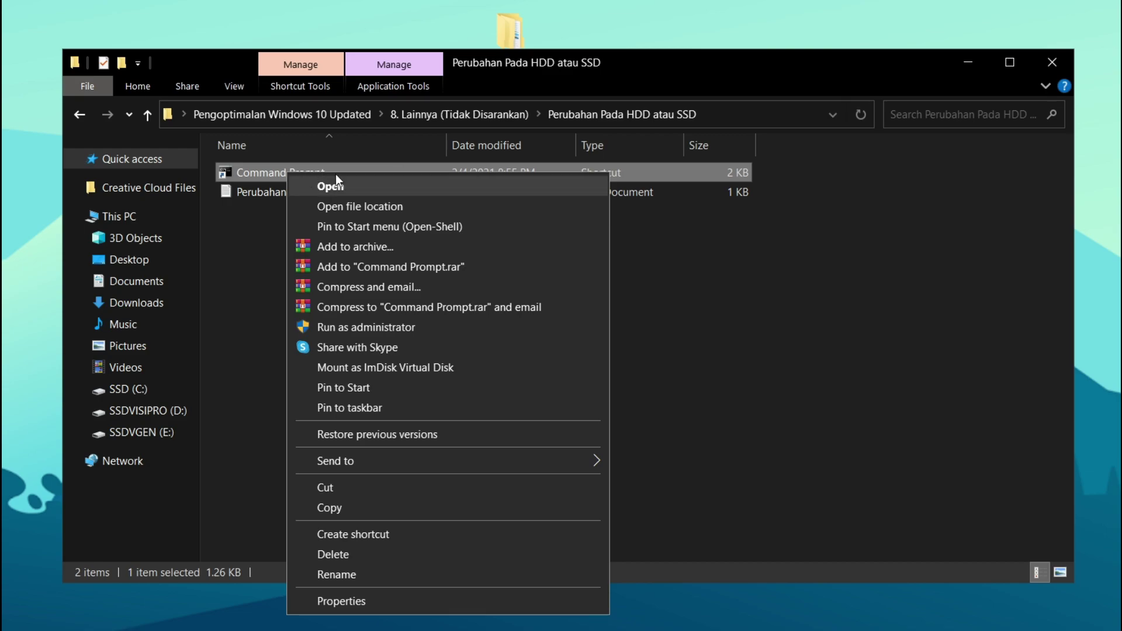
click(341, 326)
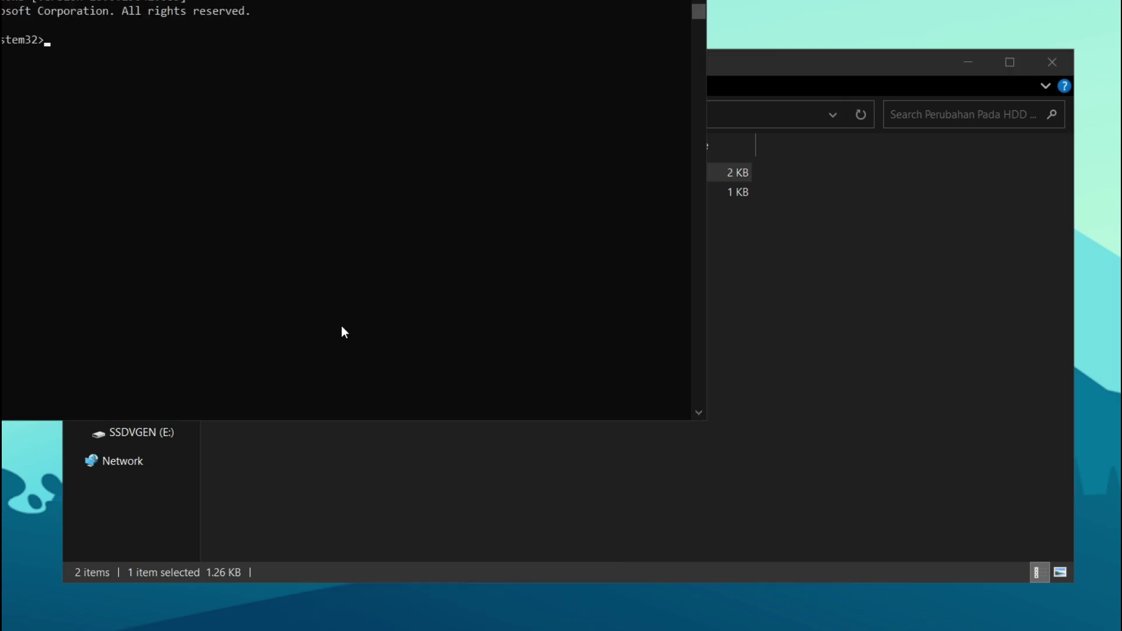
drag(401, 22, 574, 107)
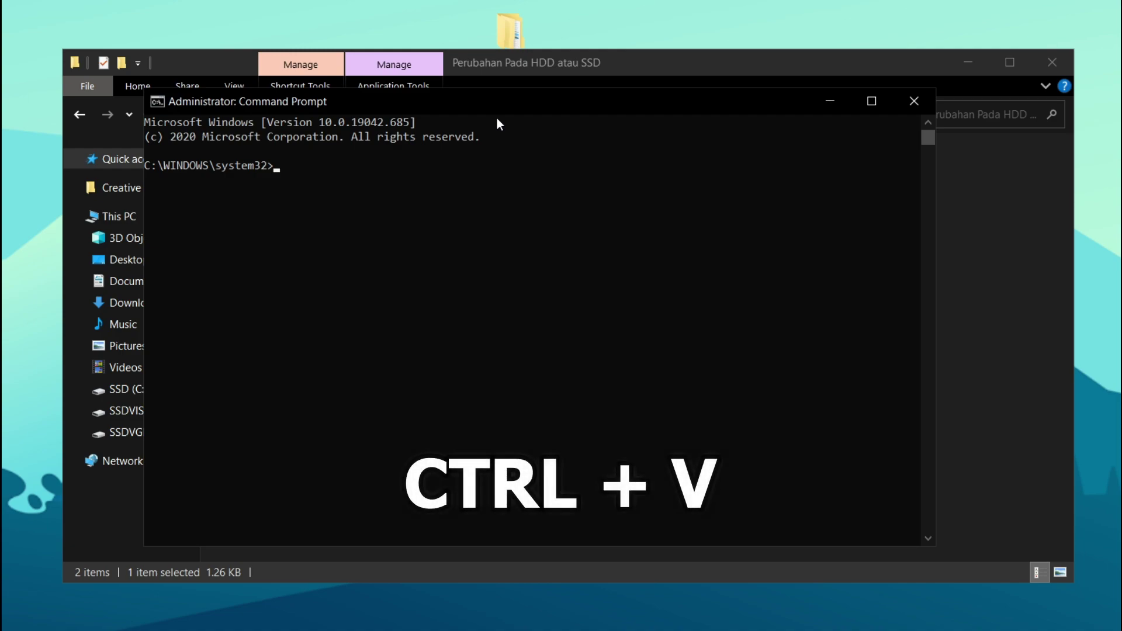
- Run the two copied SSD fsutil commands in Command Prompt, and close both Command Prompt and the text document
key(ctrl+v)
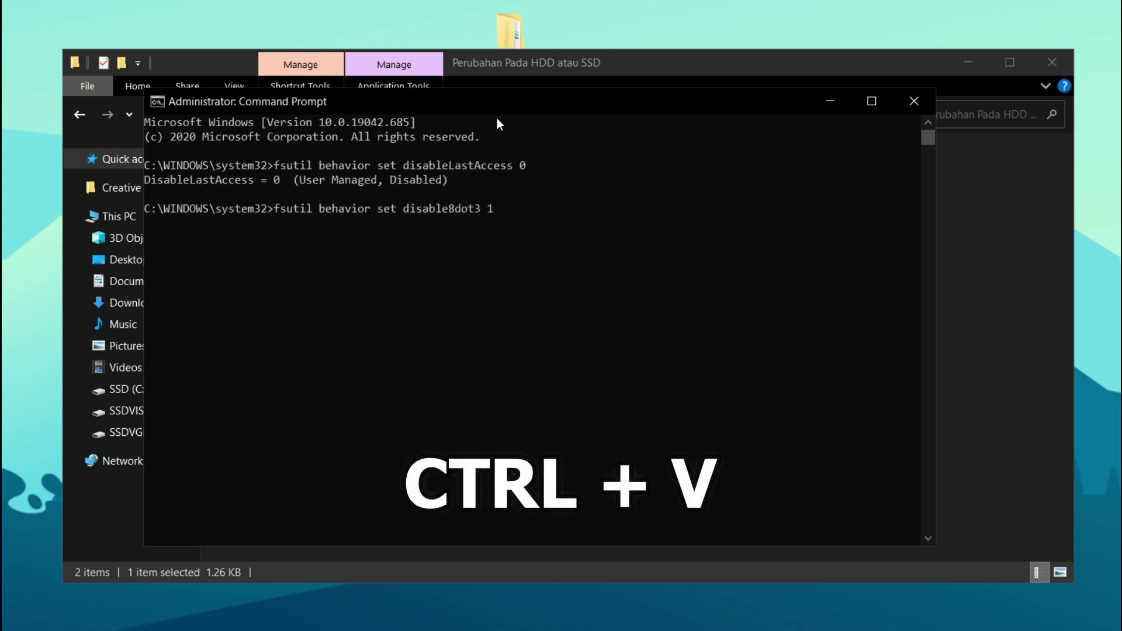
key(Return)
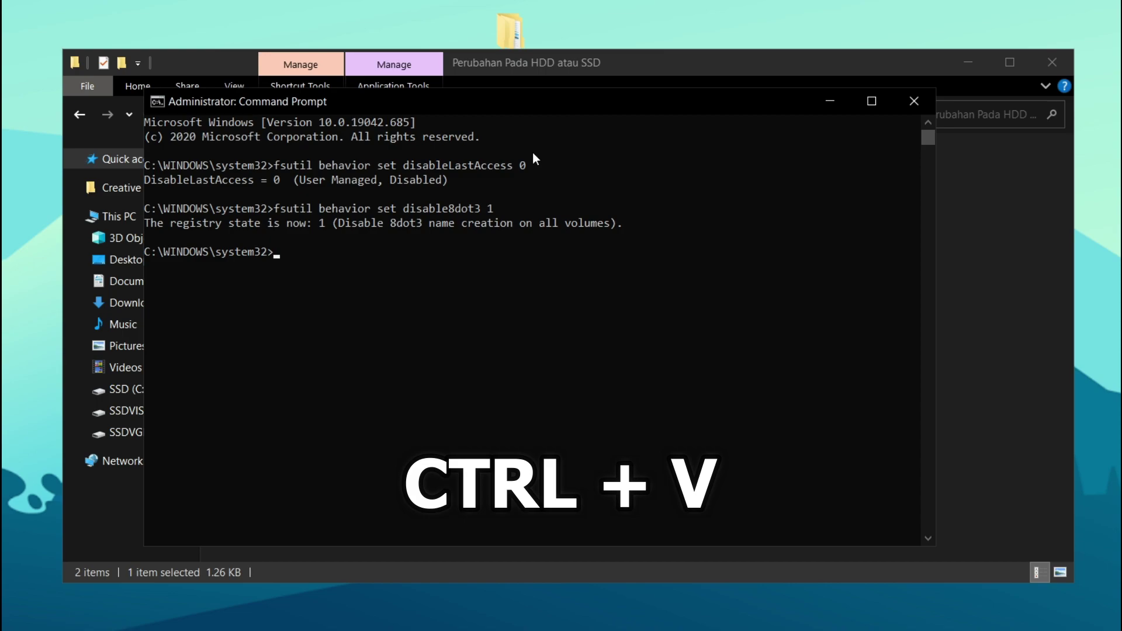
click(913, 101)
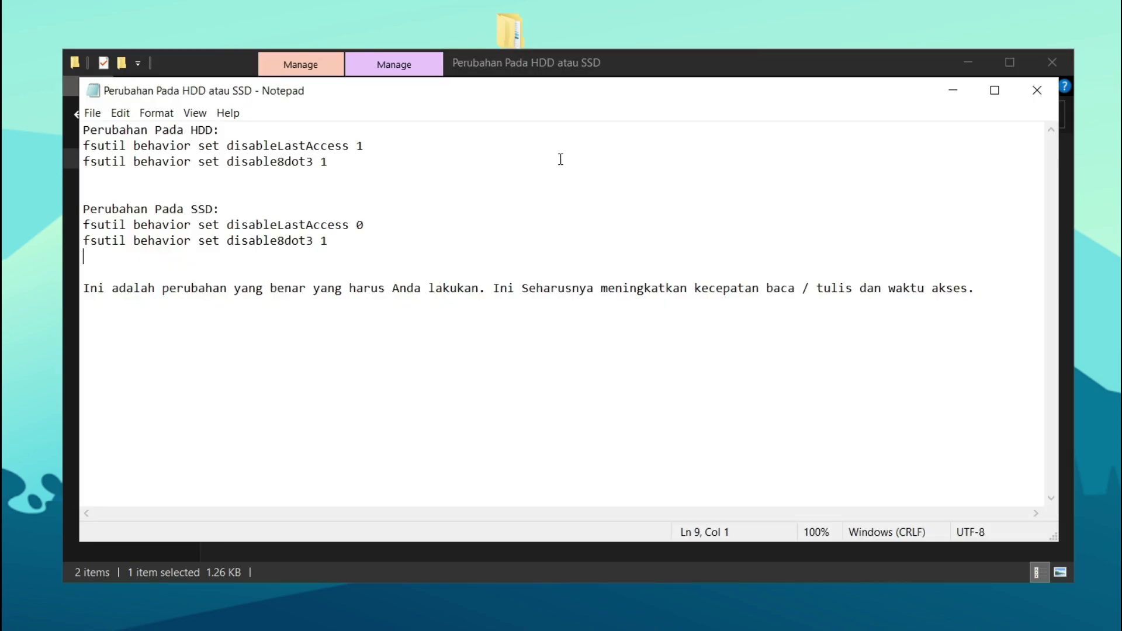
click(1030, 93)
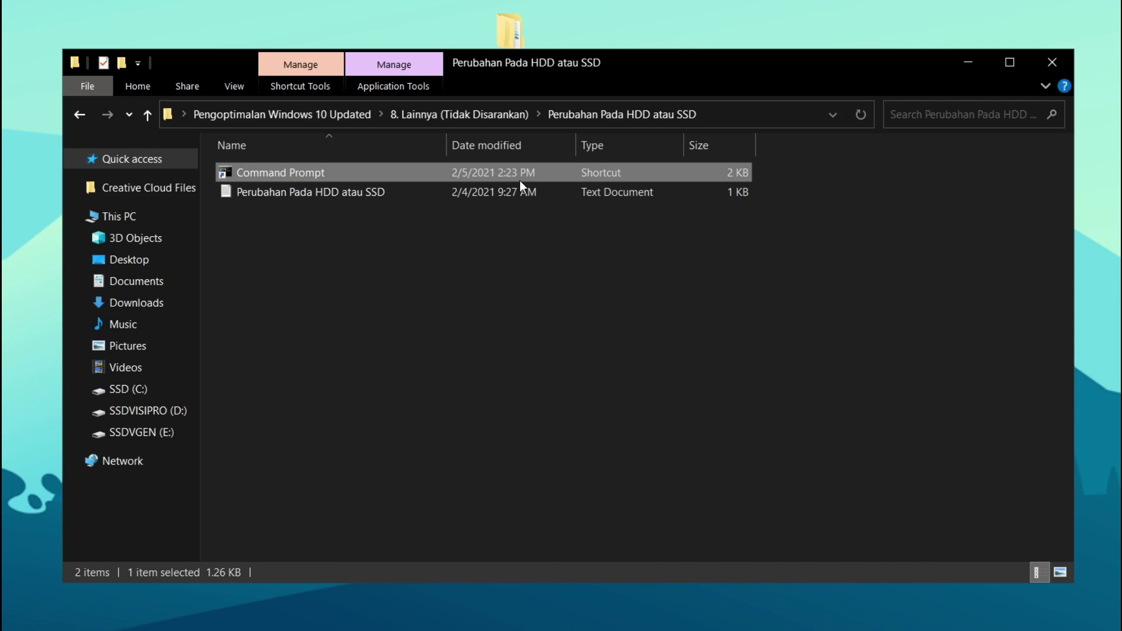
- Open the text document in the SvcHostSplitThreshold folder and read how to calculate the RAM amount in KB
click(460, 111)
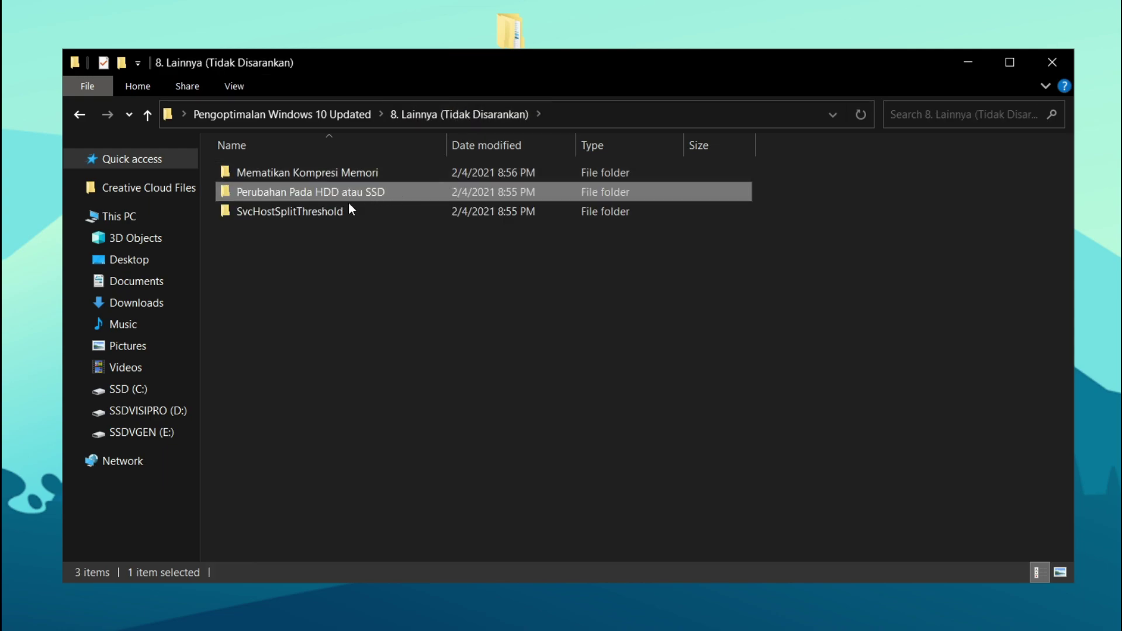
double_click(319, 213)
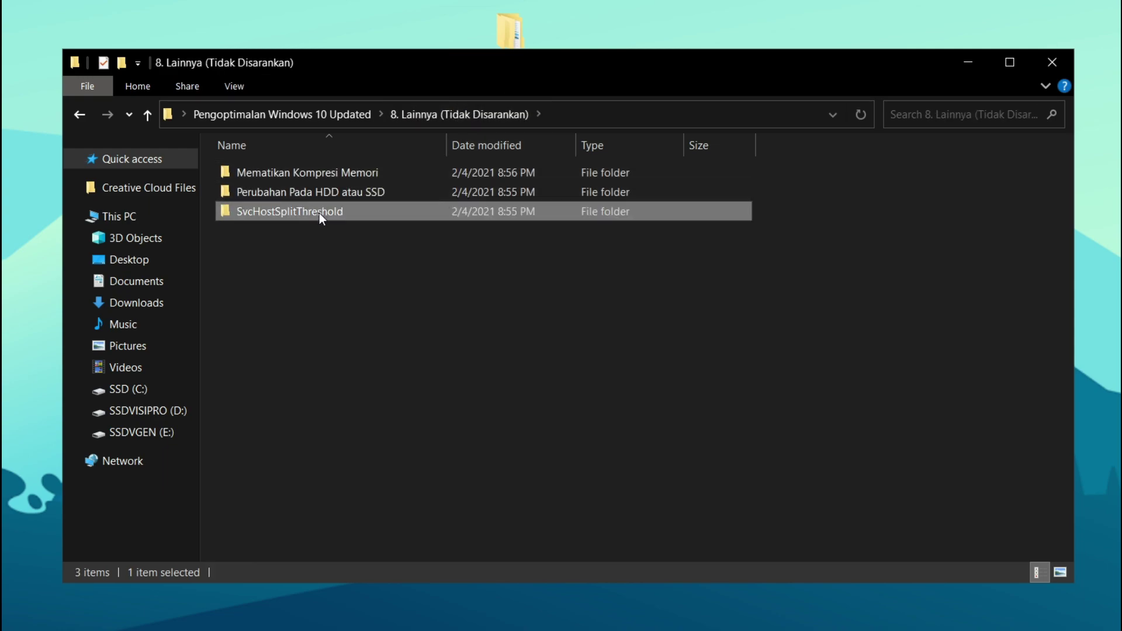
click(300, 193)
double_click(300, 193)
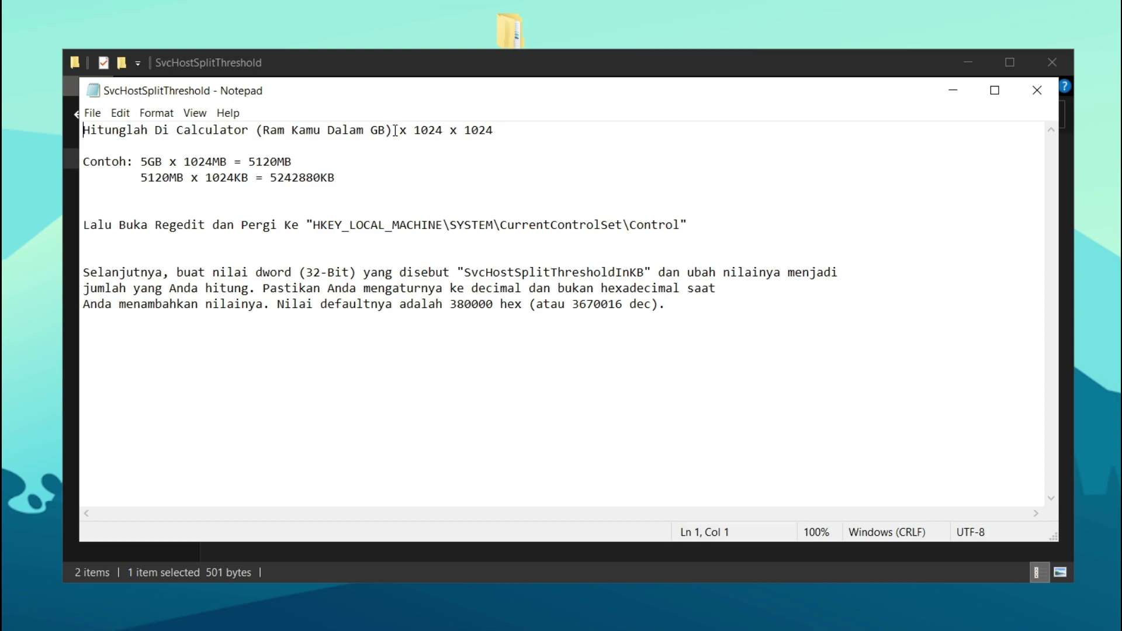
drag(419, 130, 513, 132)
click(513, 132)
drag(269, 177, 343, 180)
- Start the Regedit shortcut from the SvcHostSplitThreshold folder as administrator and bring its window fully into view
click(459, 564)
click(260, 169)
right_click(259, 166)
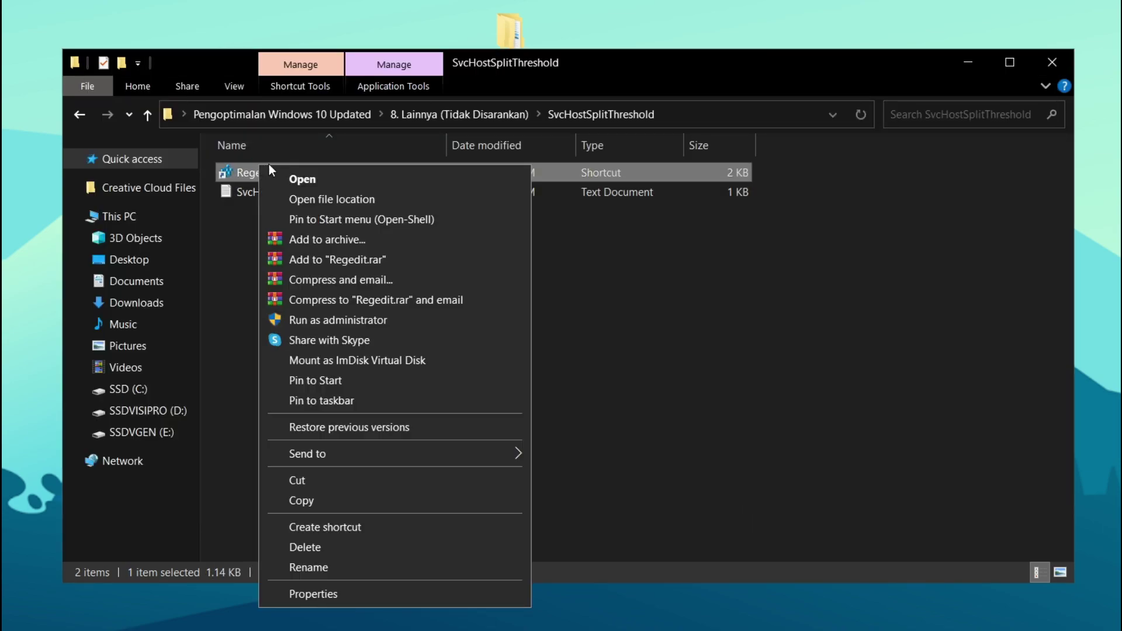
click(391, 325)
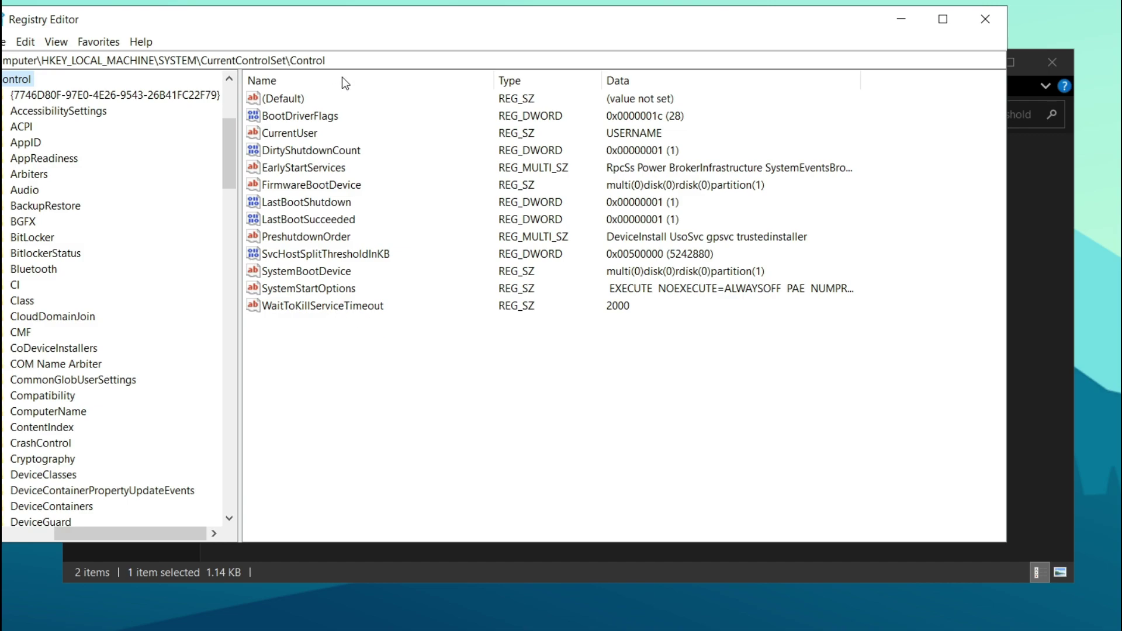
drag(431, 20, 509, 54)
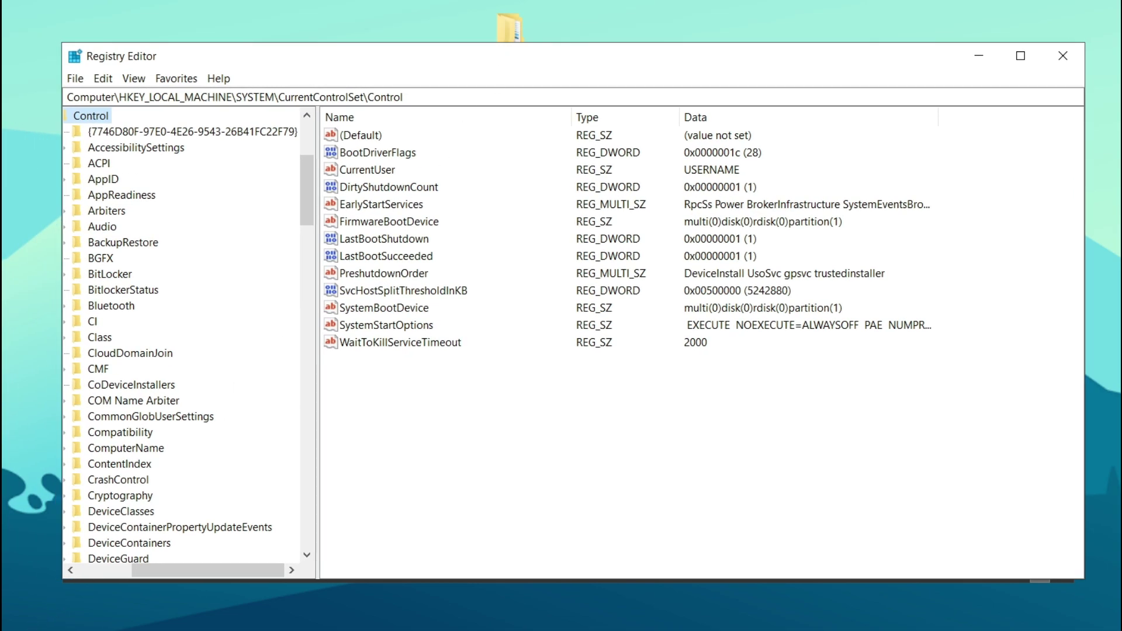
- Copy the path HKEY_LOCAL_MACHINE\SYSTEM\CurrentControlSet\Control from the text document and compare it with the Registry Editor's current path
click(49, 628)
drag(312, 225, 680, 225)
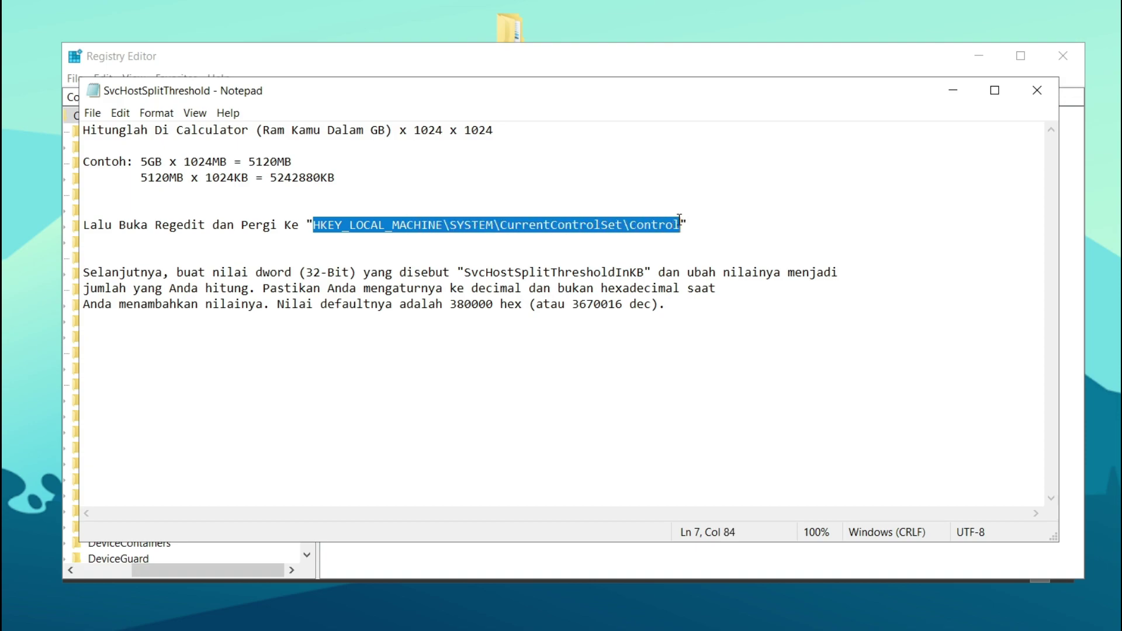
right_click(641, 228)
click(678, 278)
click(1074, 276)
drag(406, 98, 127, 104)
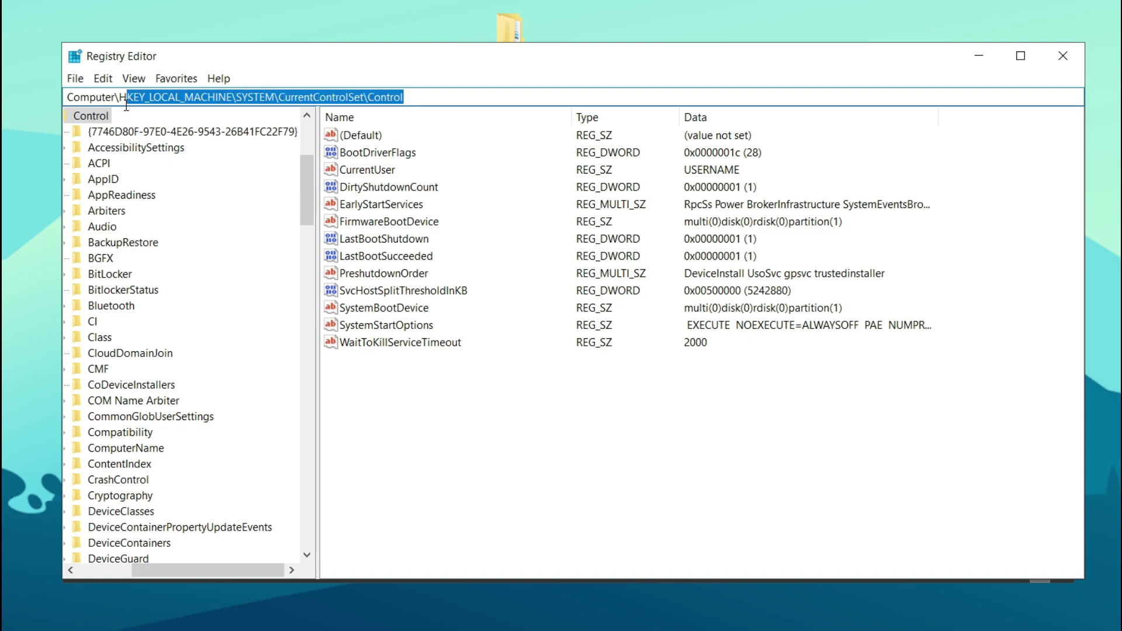
click(120, 97)
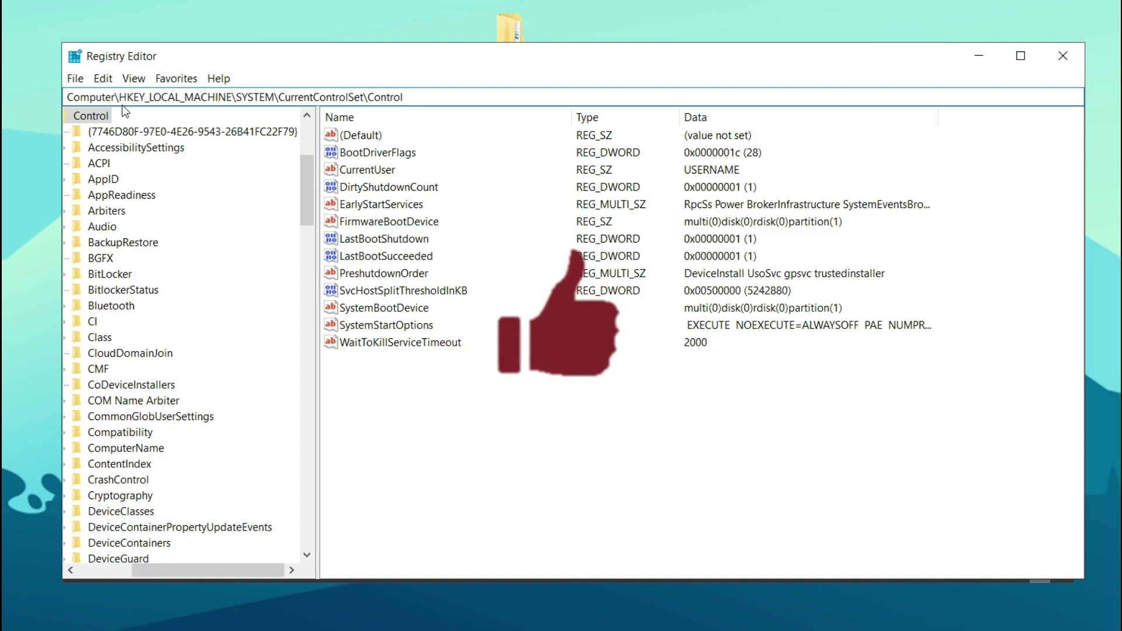
- Read the document's DWORD instructions, view the option for a new DWORD (32-bit) value, and locate SvcHostSplitThresholdInKB in the Control key
key(super)
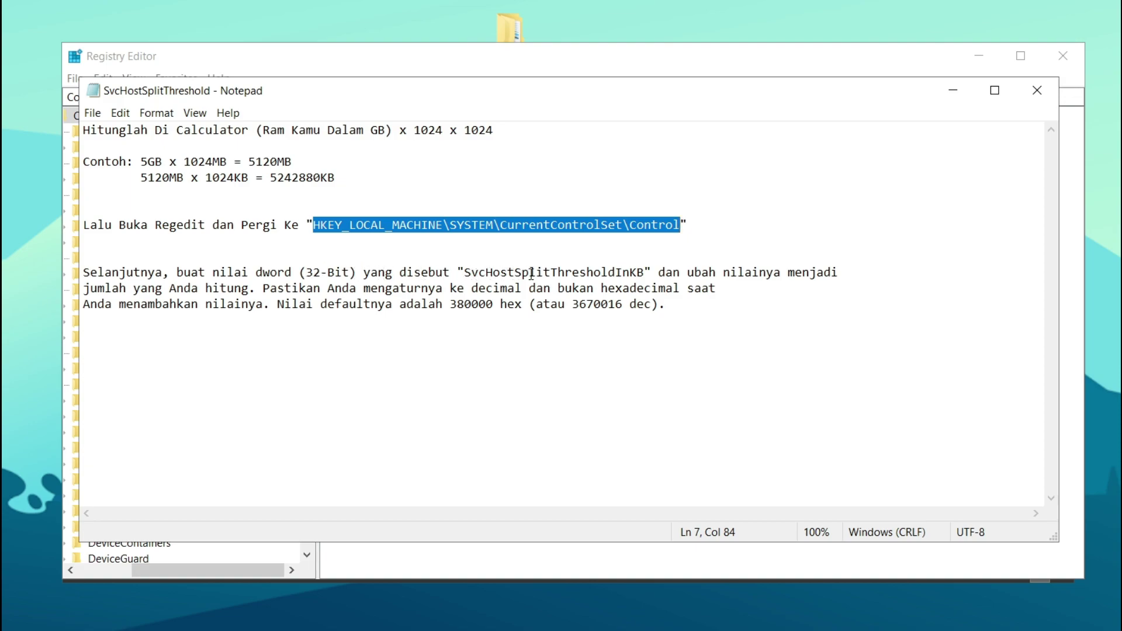
click(607, 566)
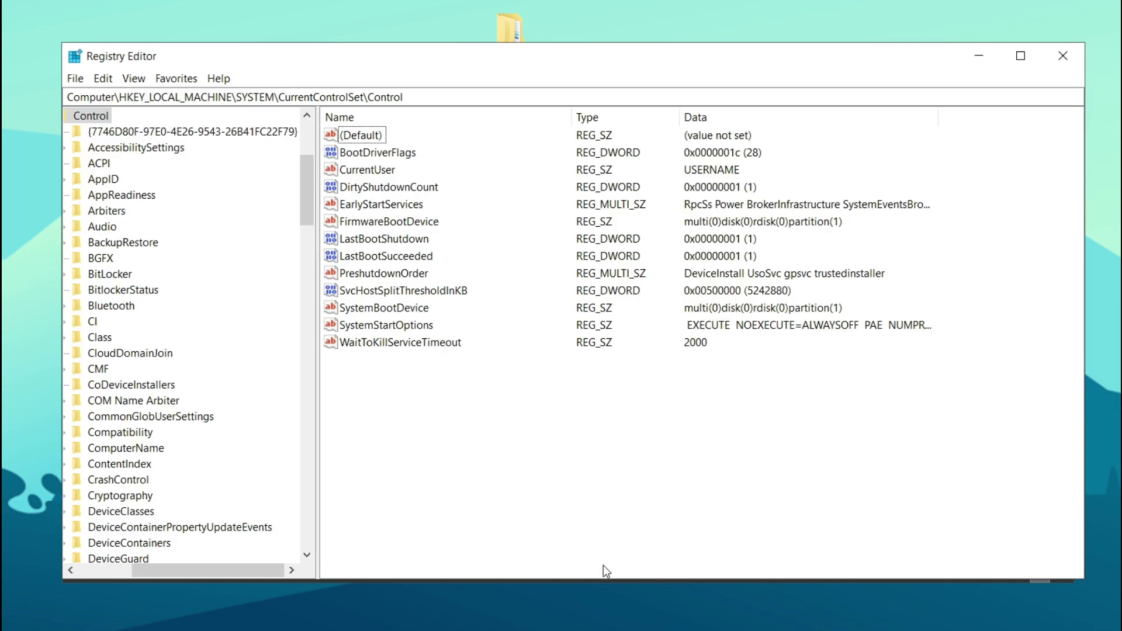
right_click(459, 399)
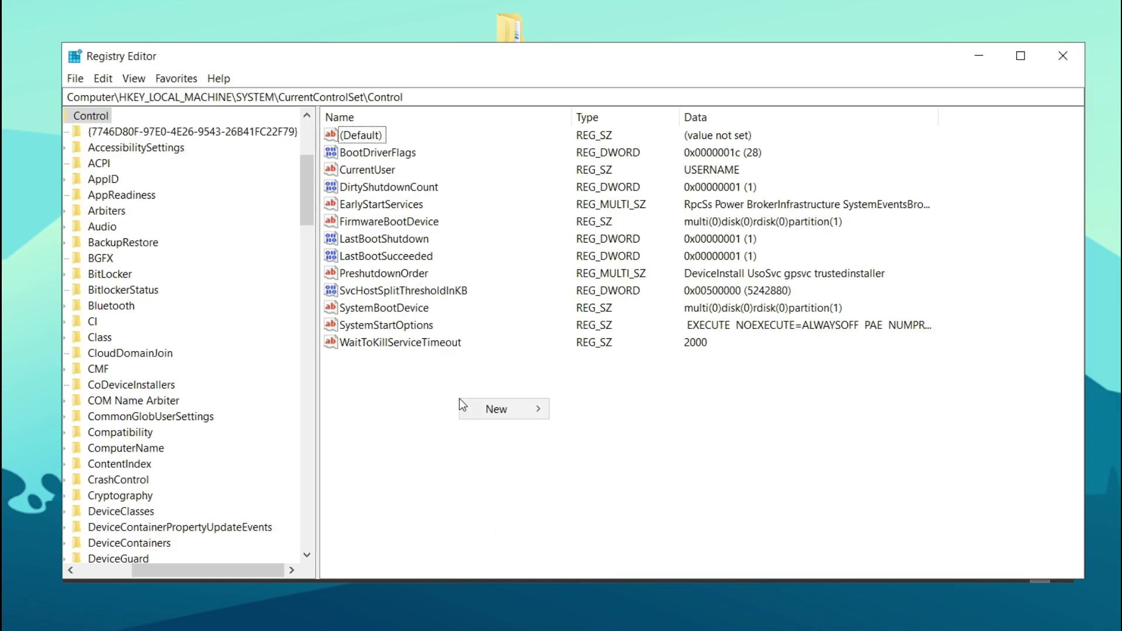
mouse_move(497, 409)
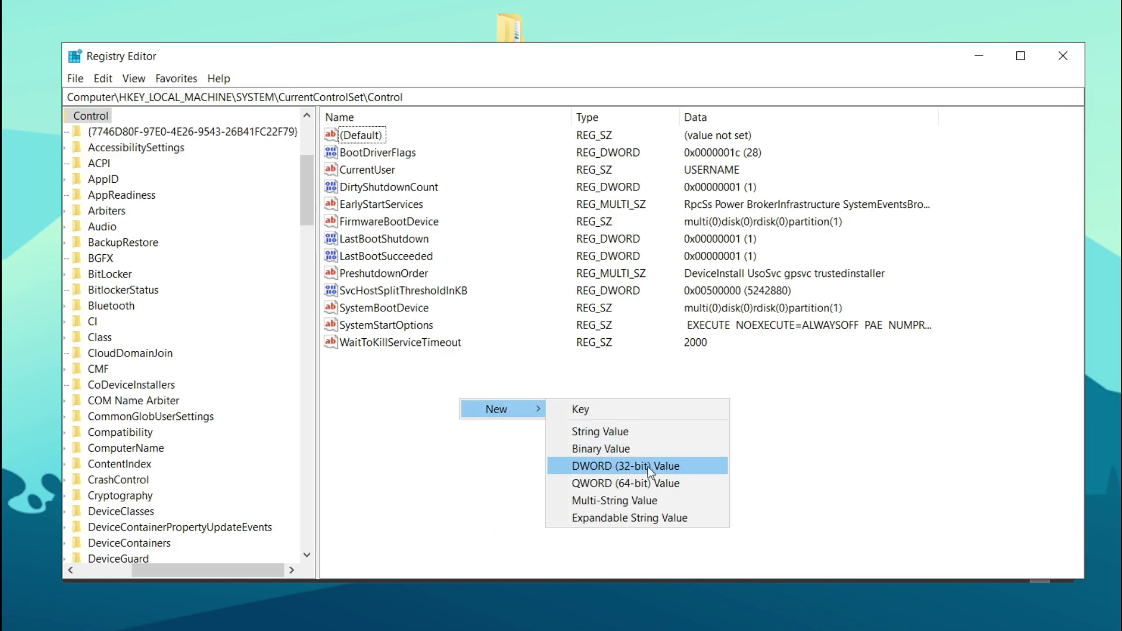
click(442, 436)
click(459, 292)
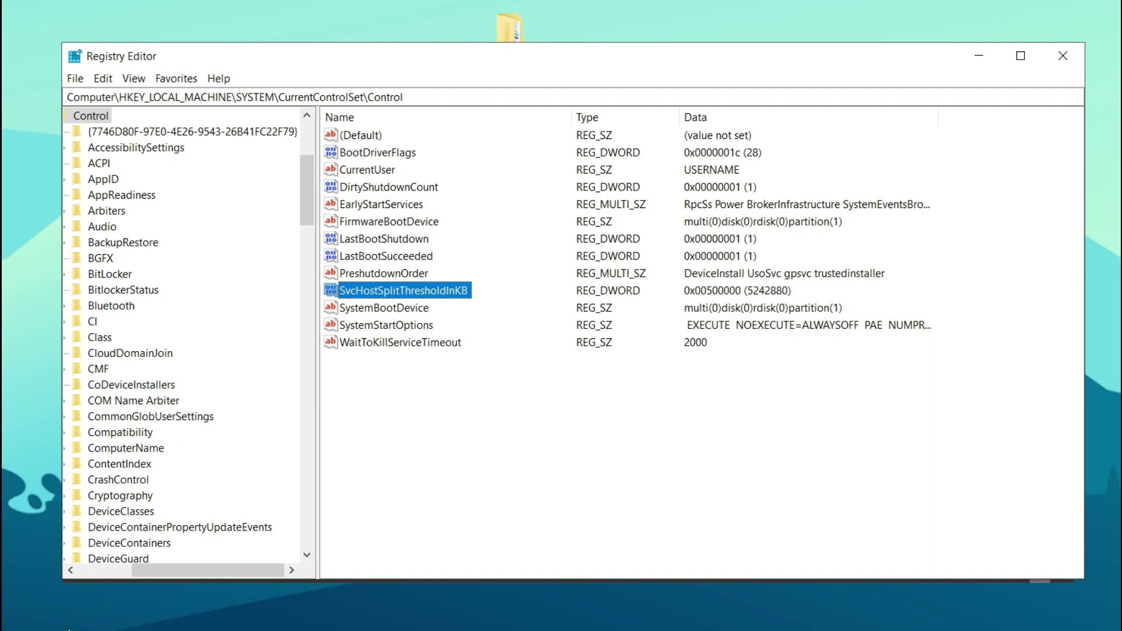
- Check the document's note on number base, and edit SvcHostSplitThresholdInKB using the Decimal base with value data 5242880
key(alt+Tab)
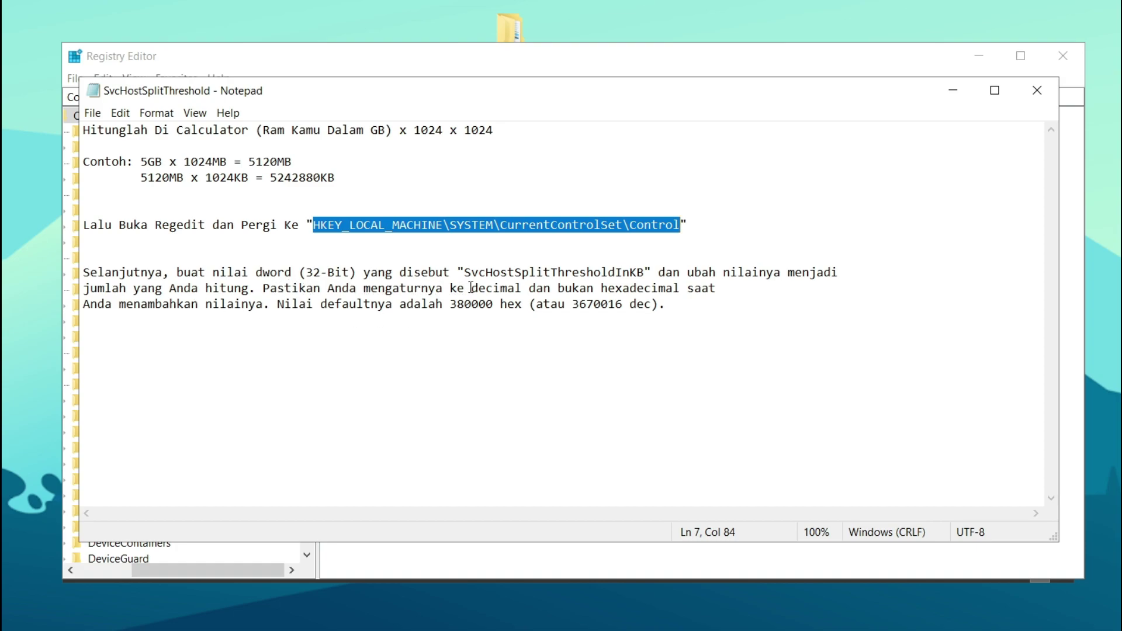
click(587, 567)
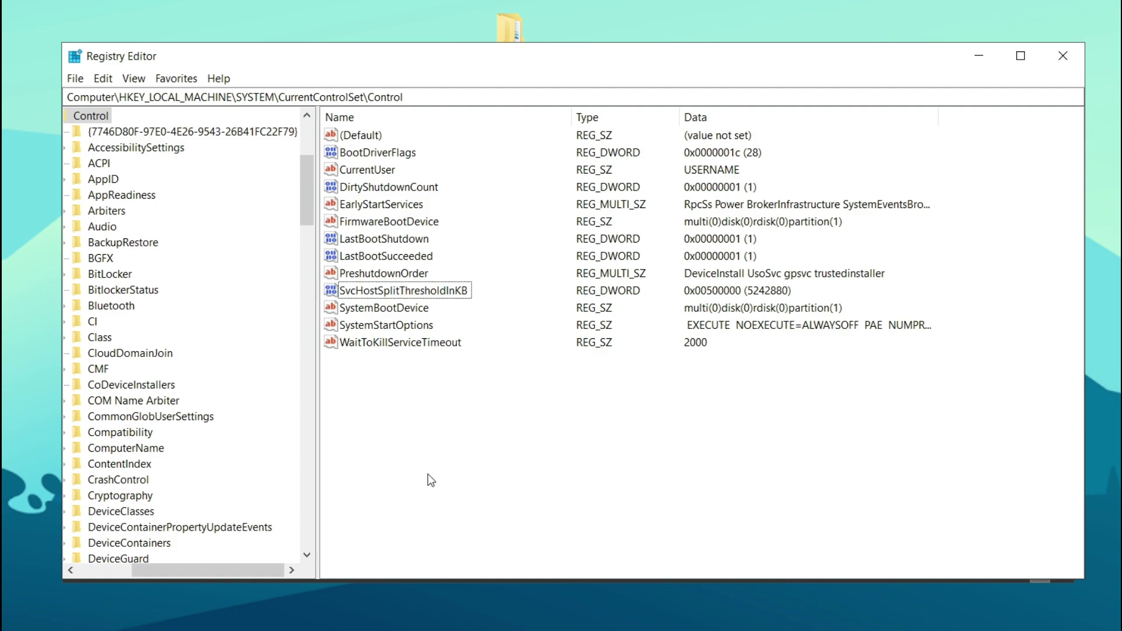
right_click(415, 289)
click(430, 293)
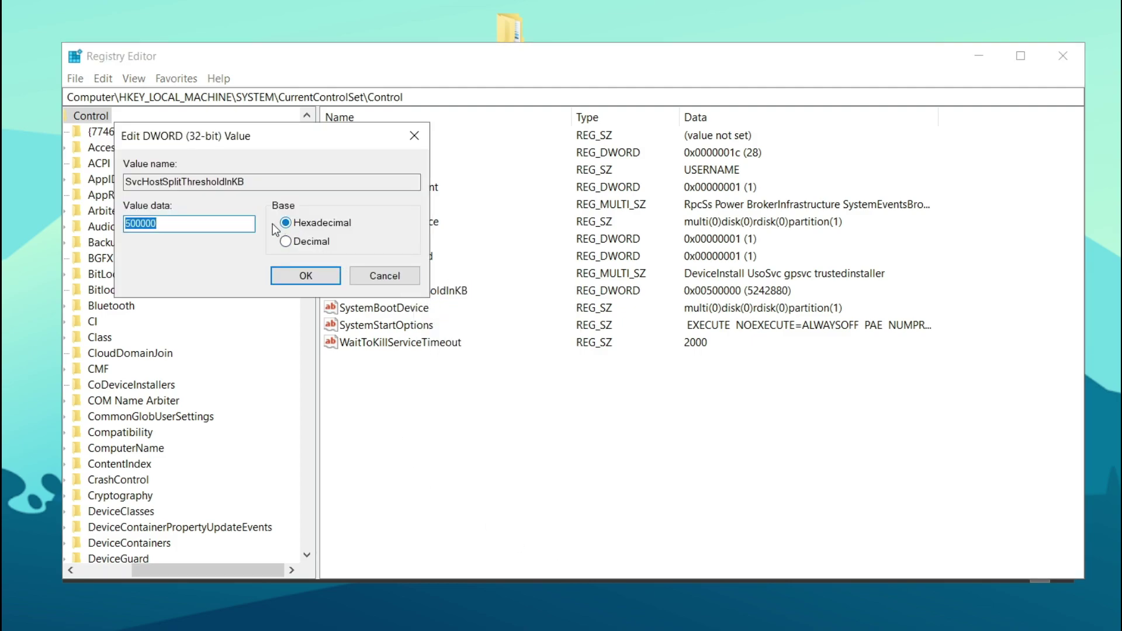
click(286, 241)
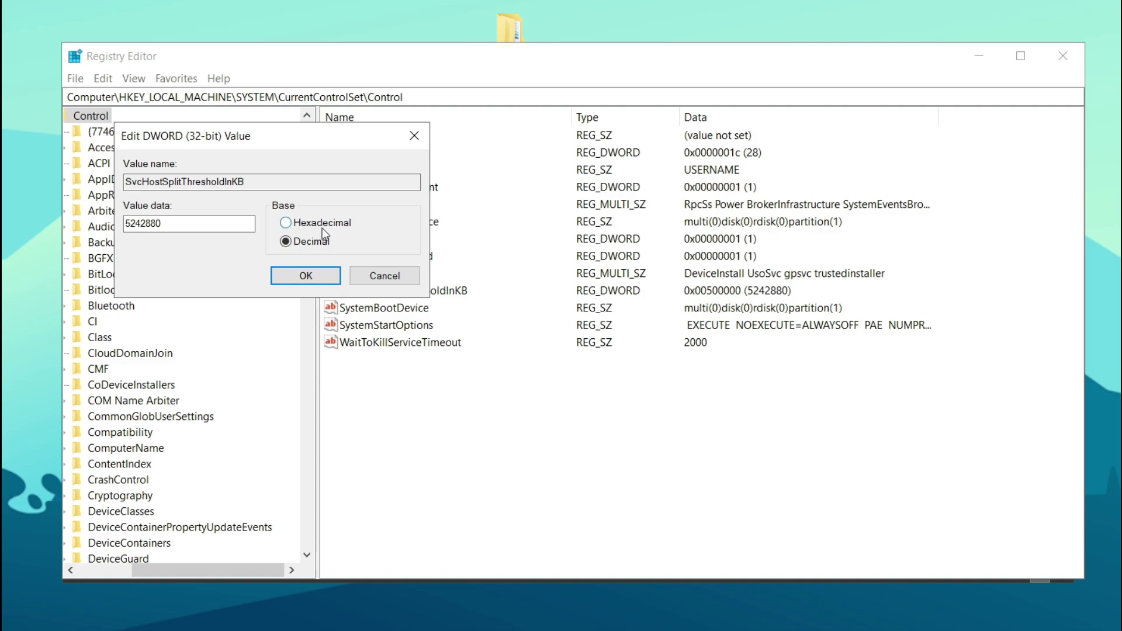
click(223, 220)
click(302, 276)
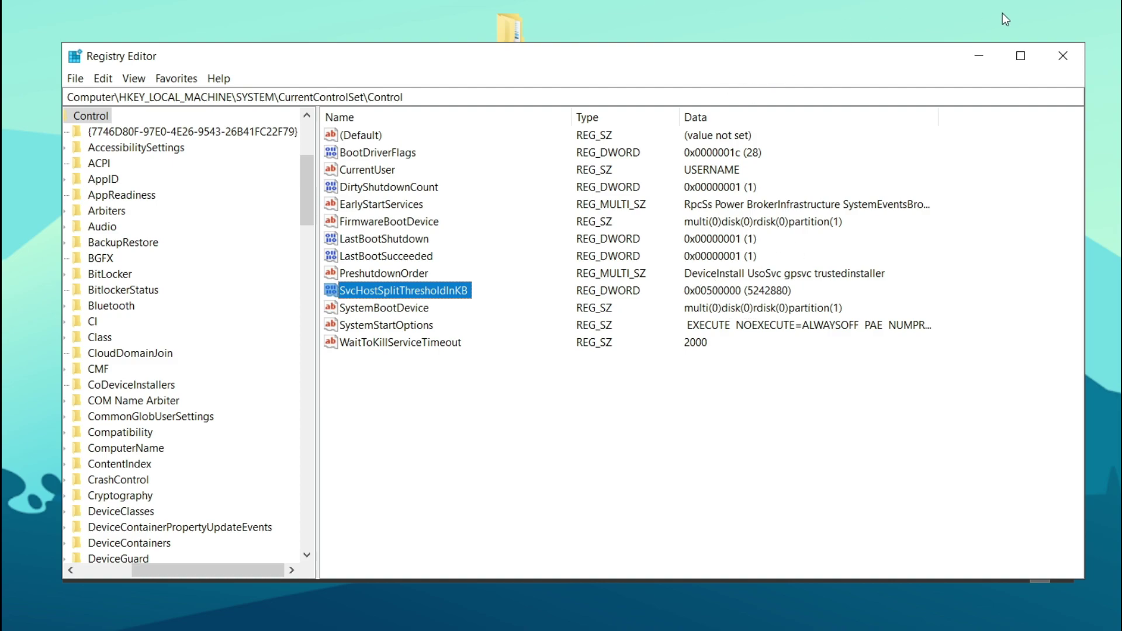
- Close the Registry Editor, the SvcHostSplitThreshold text document and the optimization folder window
click(1063, 55)
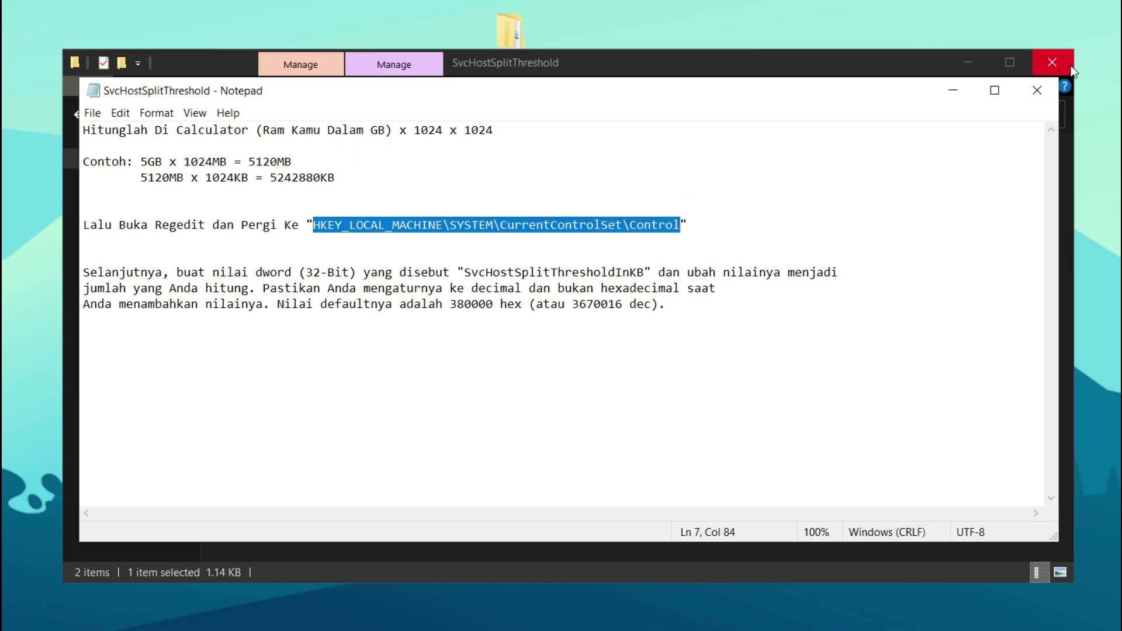
click(1036, 95)
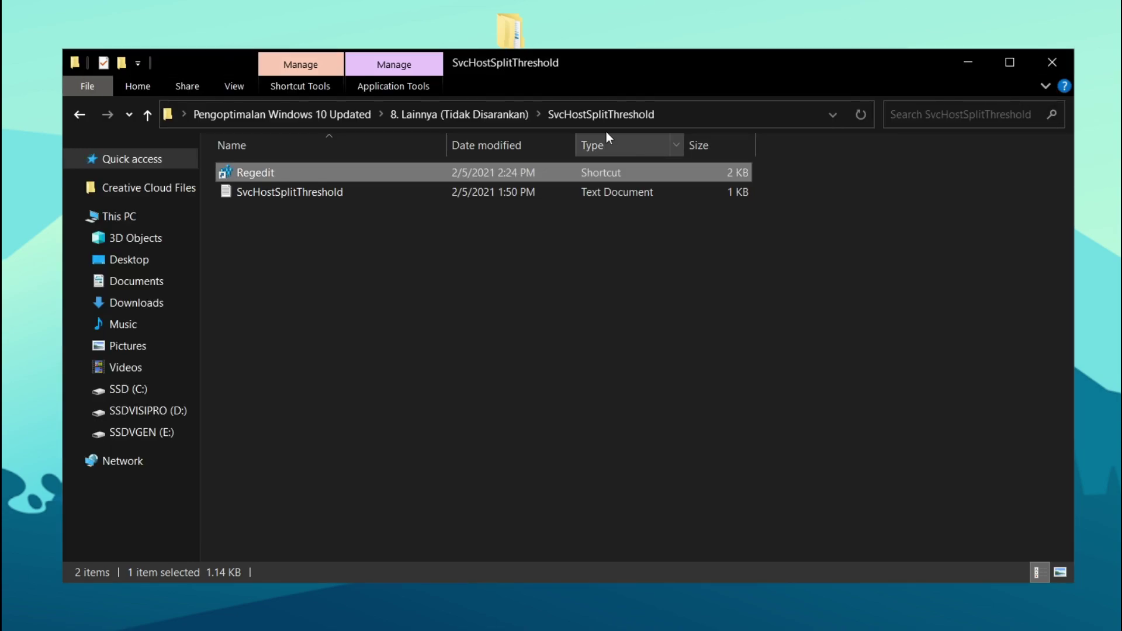
click(478, 119)
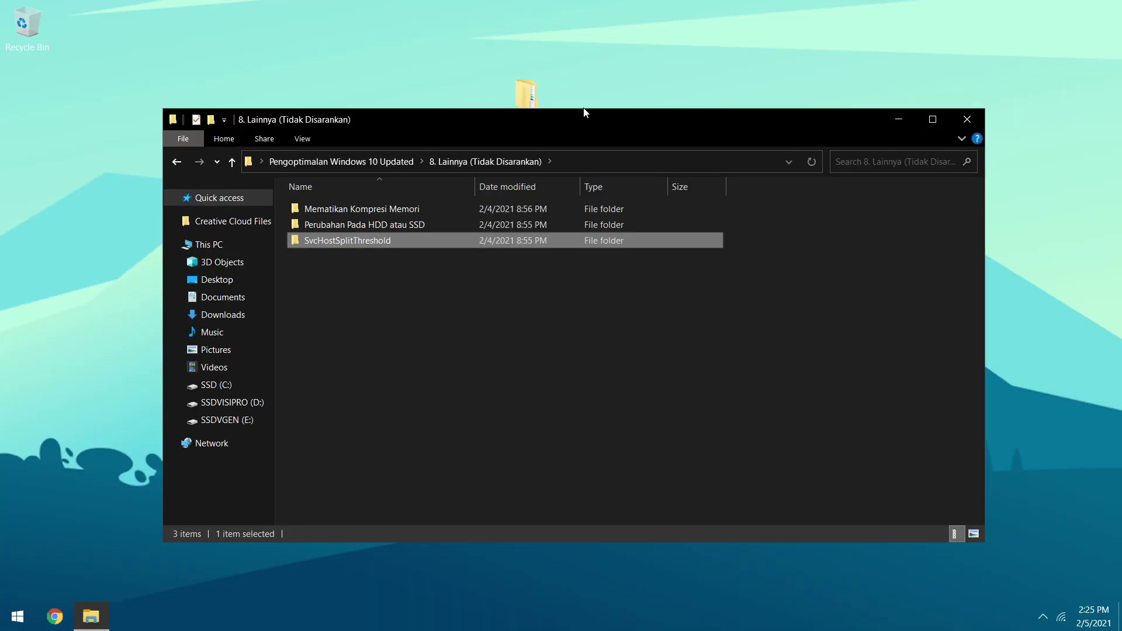
click(969, 120)
click(573, 189)
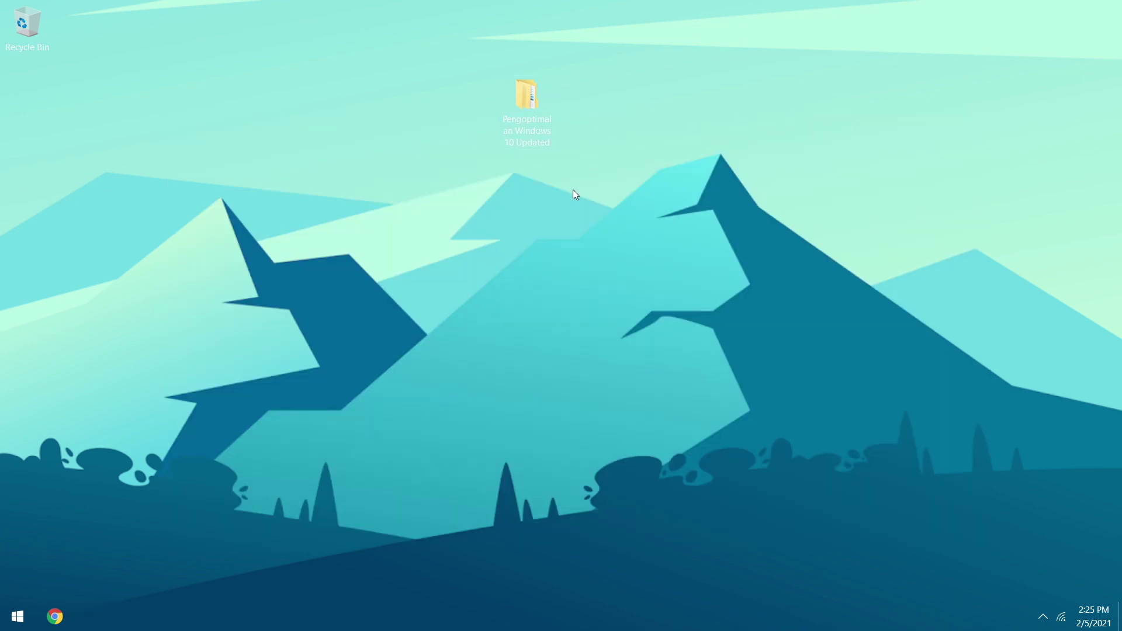
- Open the display's advanced scaling settings in Windows Settings and leave "Let Windows try to fix apps so they're not blurry" switched off
click(13, 613)
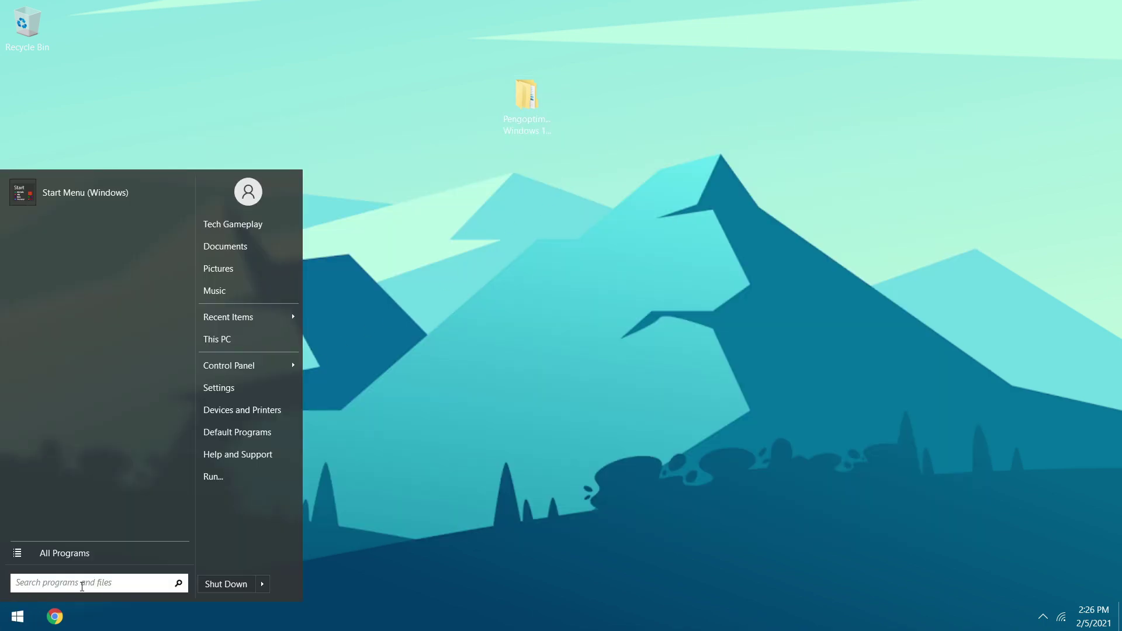
click(248, 389)
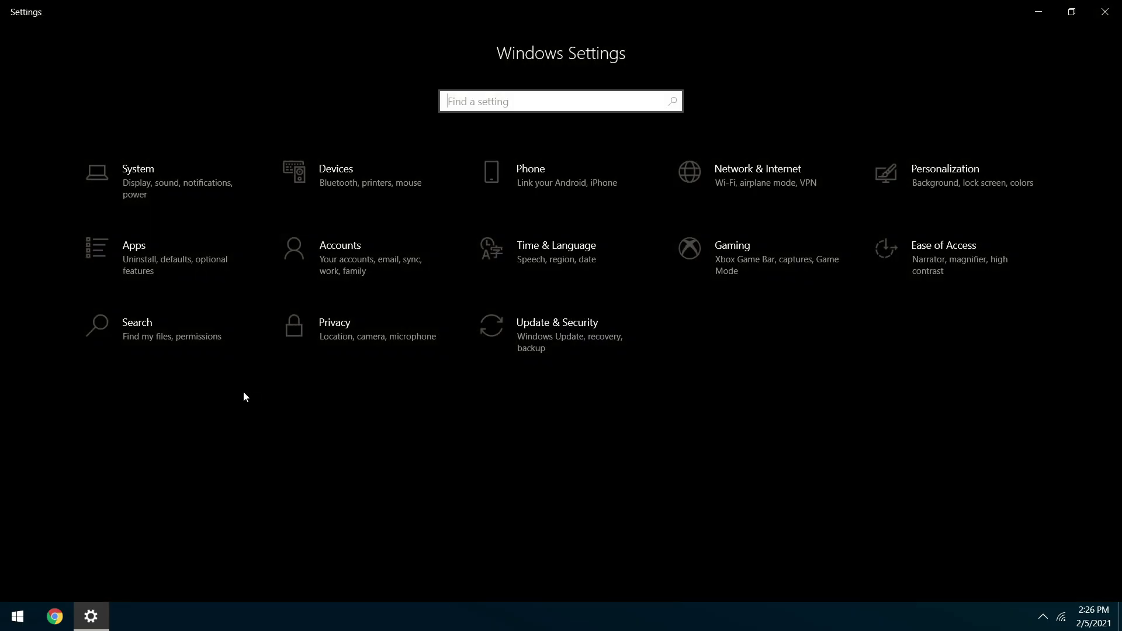
click(163, 180)
scroll(397, 156, down, 2)
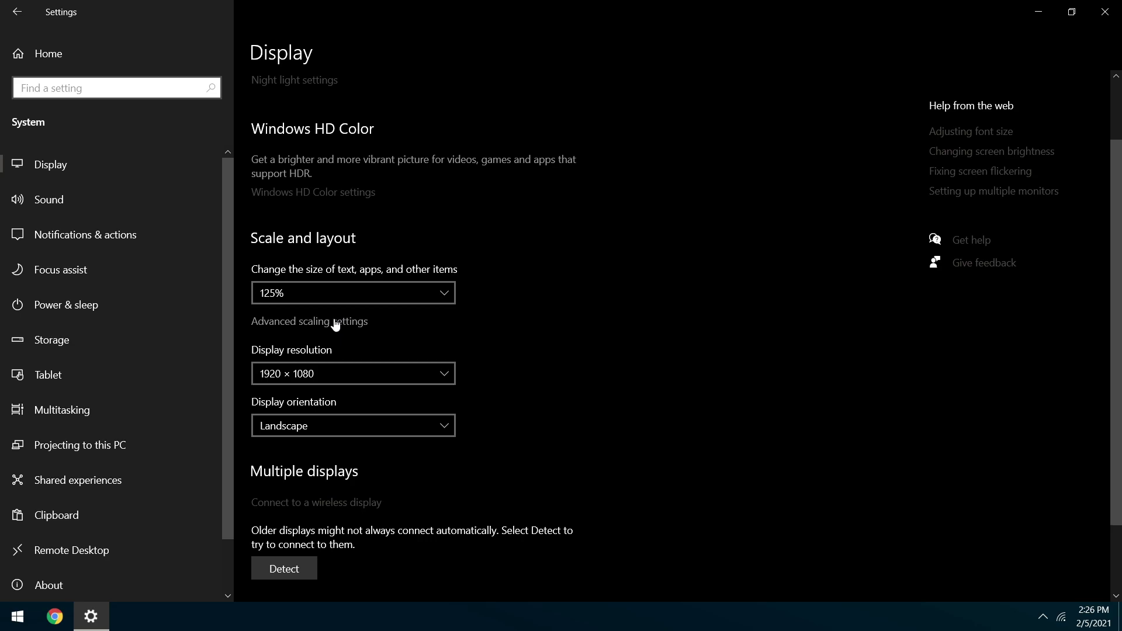
click(336, 323)
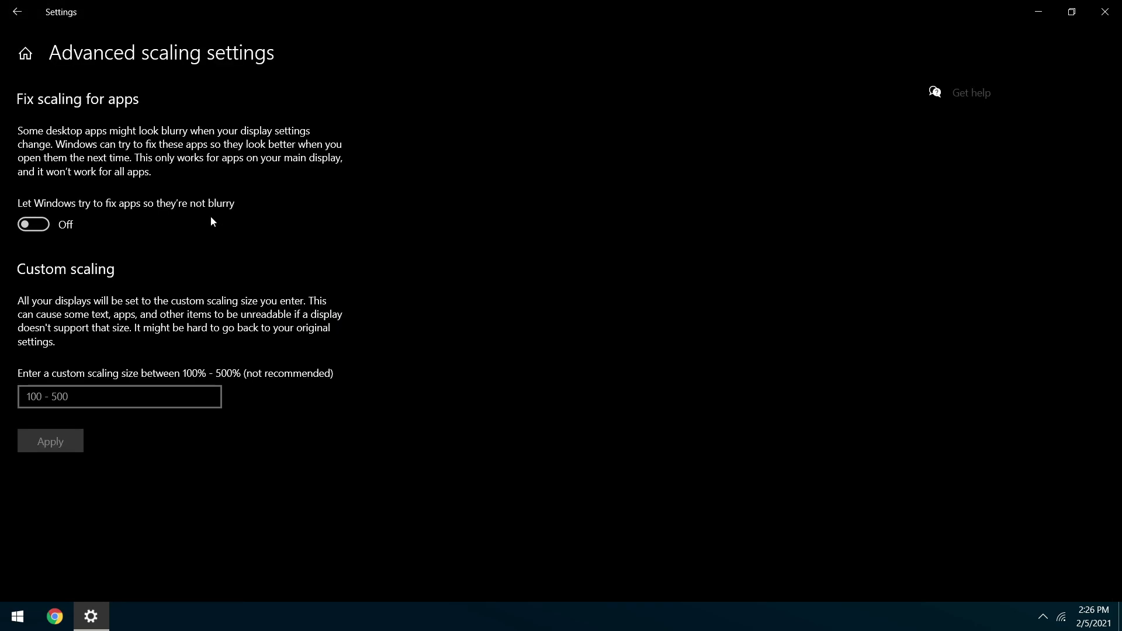
click(32, 225)
click(32, 224)
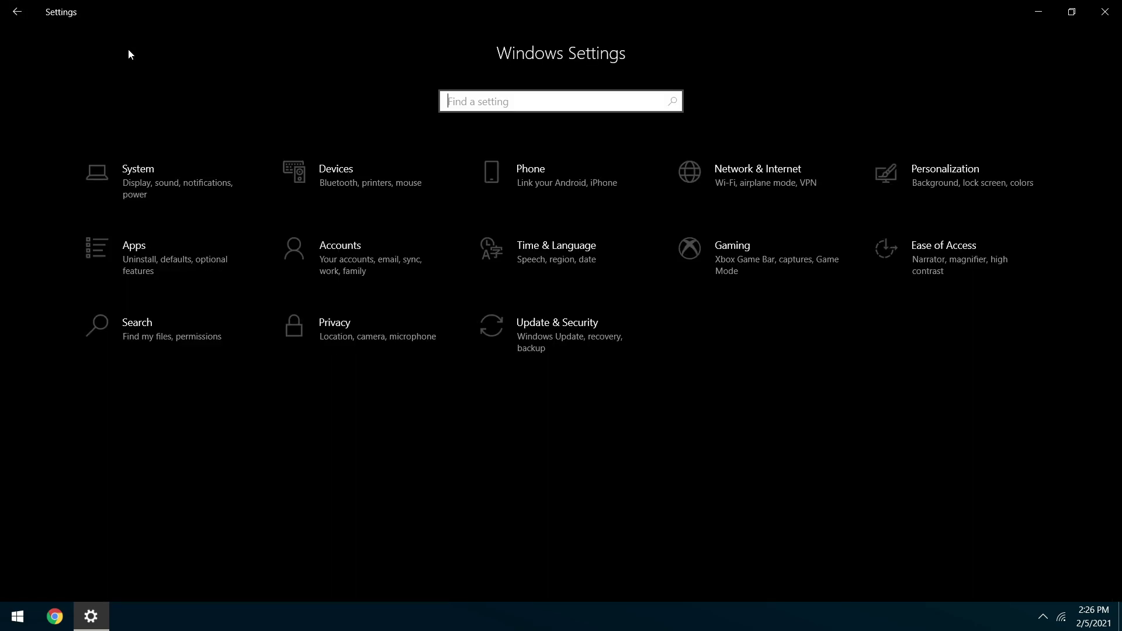
- Review the Gaming settings, leaving Xbox Game Bar switched off and Game Mode on, and return to the Settings home page
click(761, 267)
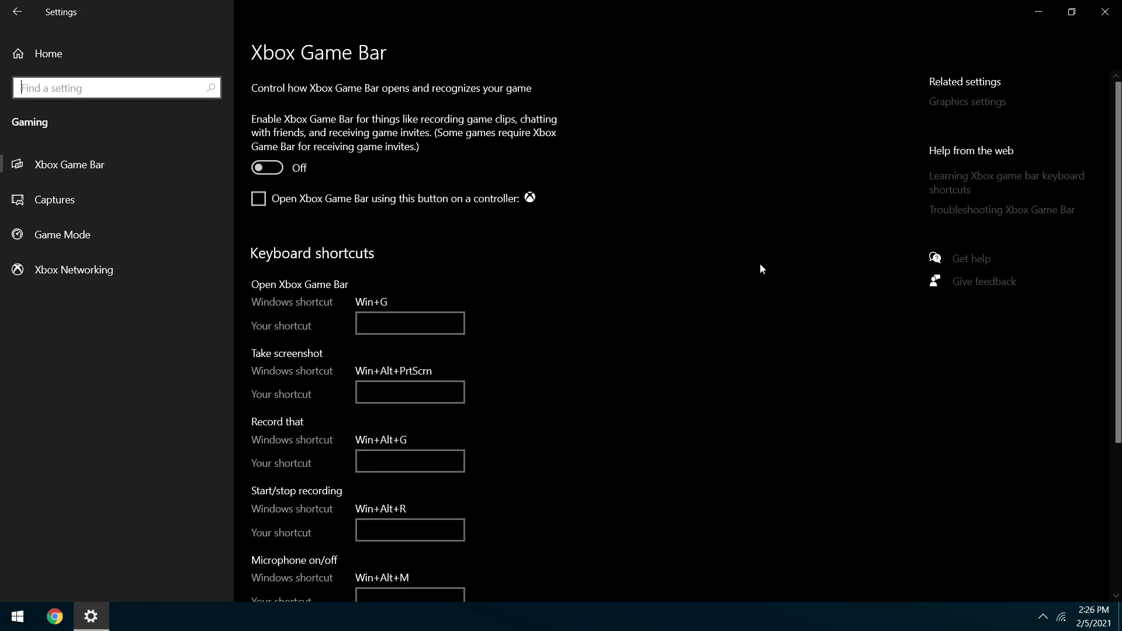
click(266, 168)
click(265, 167)
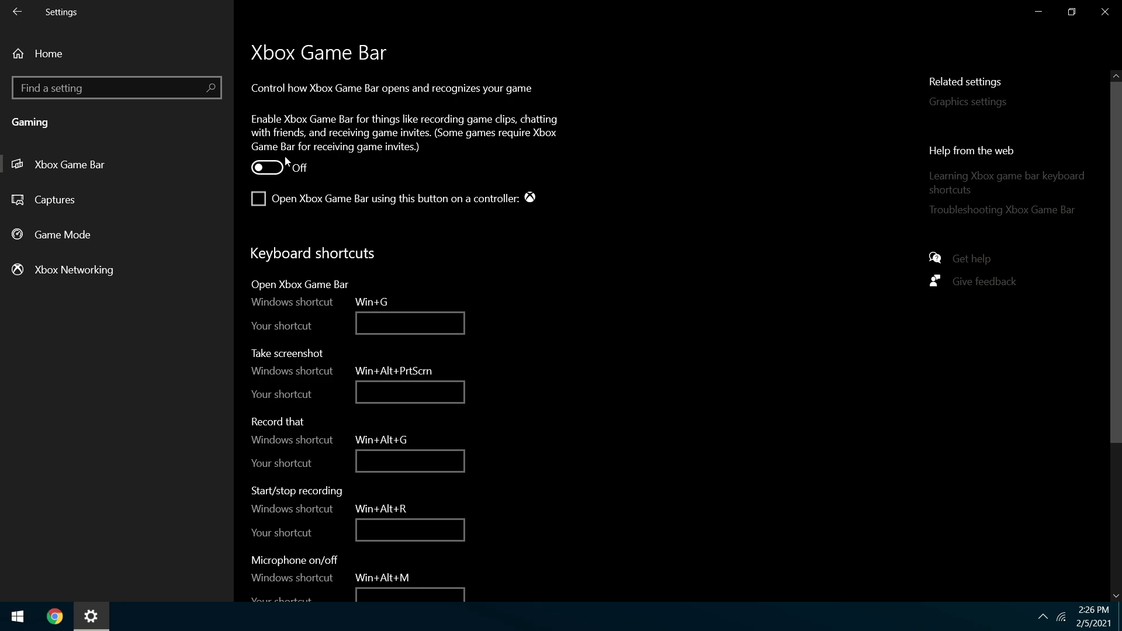
click(259, 199)
click(192, 233)
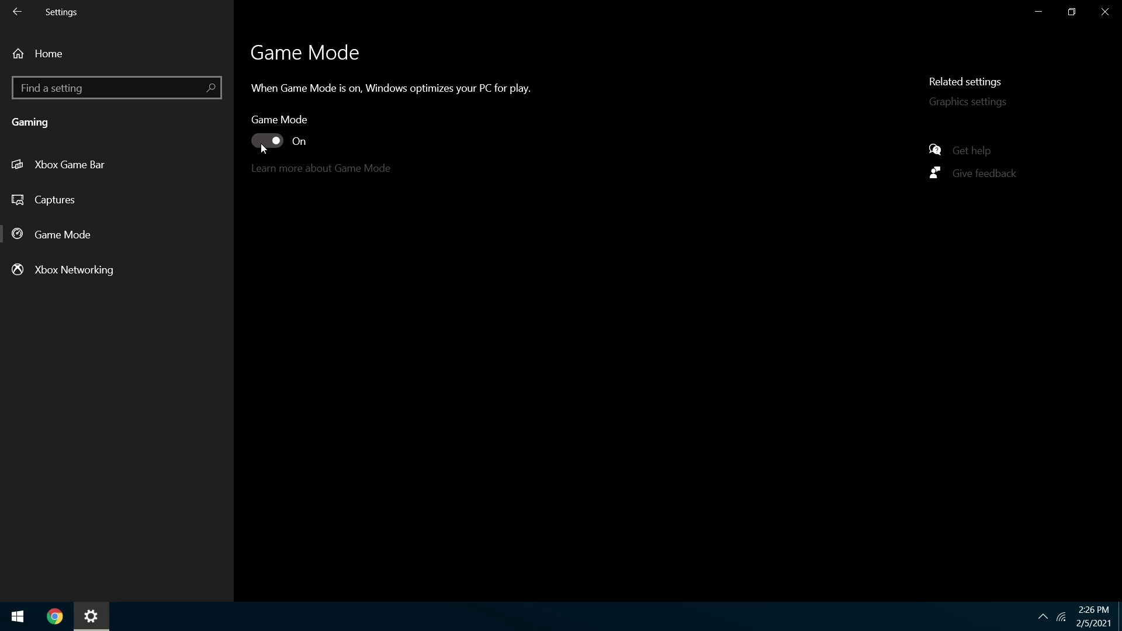
click(133, 59)
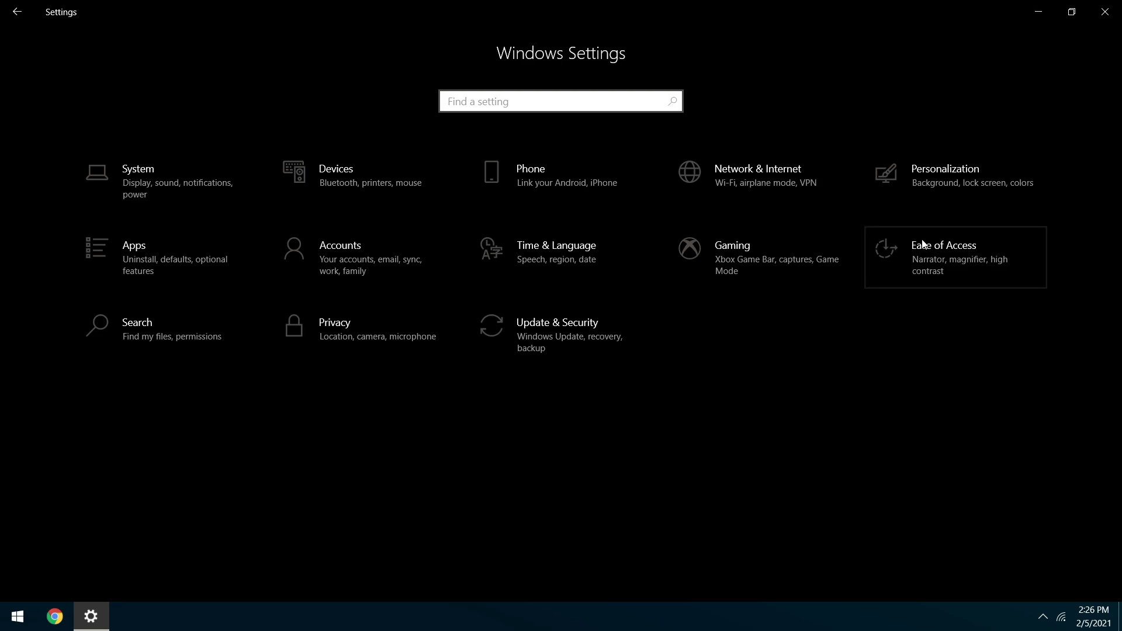
- Switch off "Show desktop background image" in the Ease of Access display settings and check the effect on the desktop
click(921, 240)
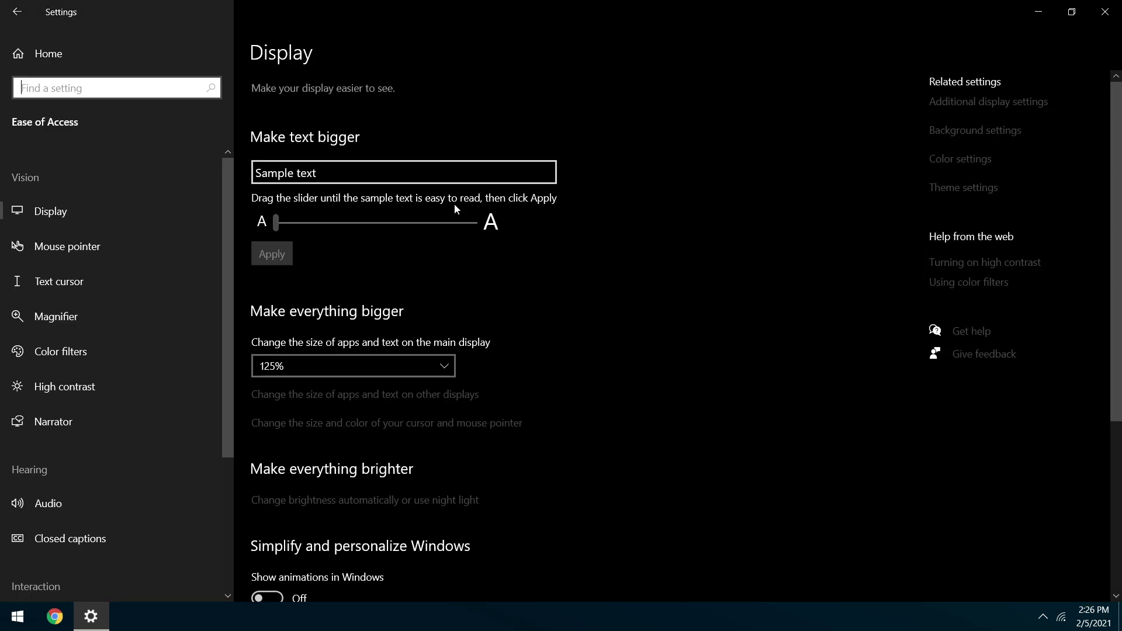
scroll(608, 215, down, 5)
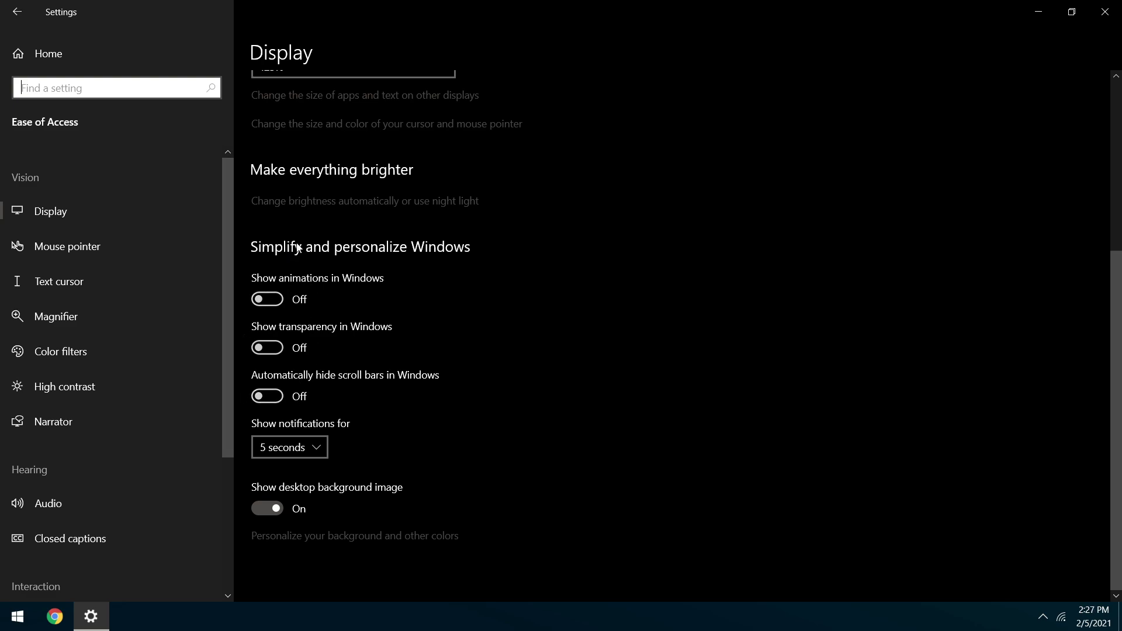
click(270, 508)
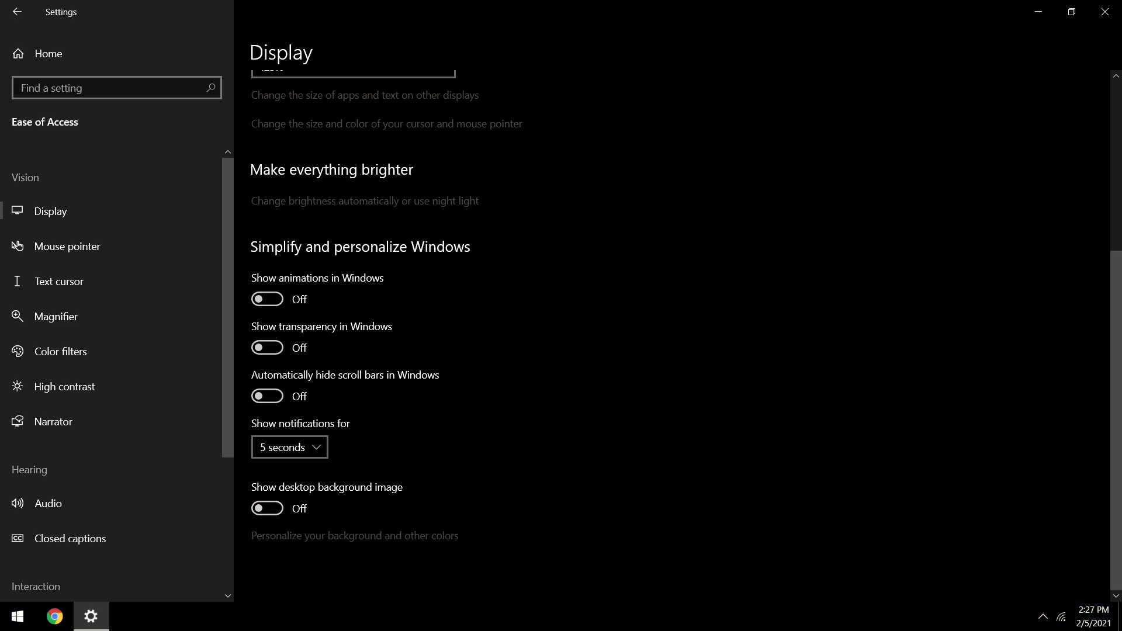
click(1119, 617)
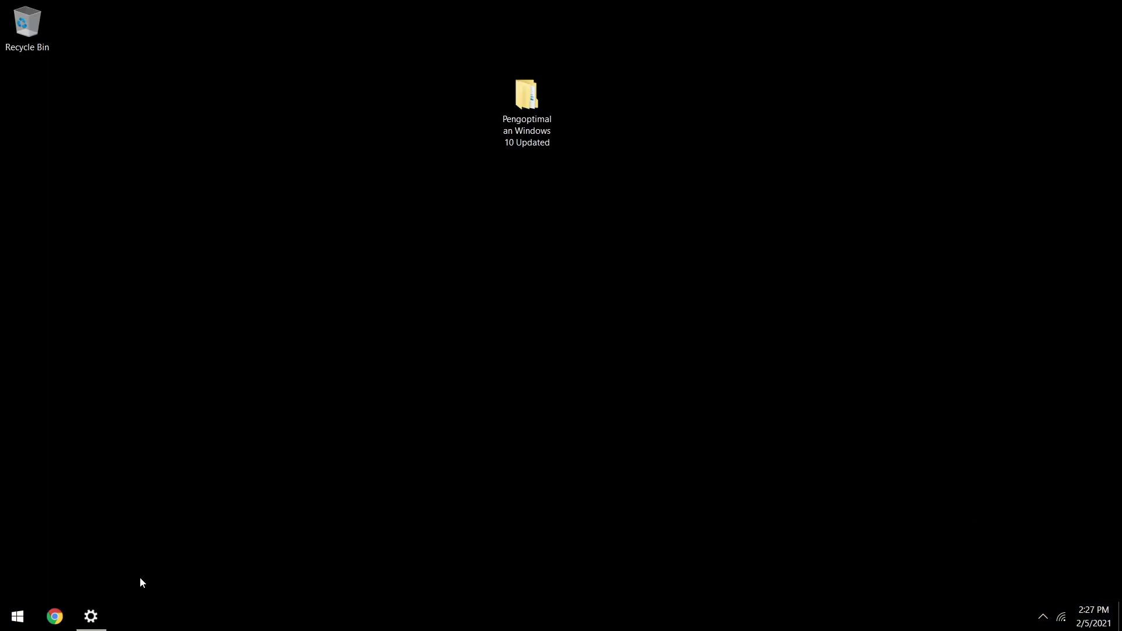
click(100, 611)
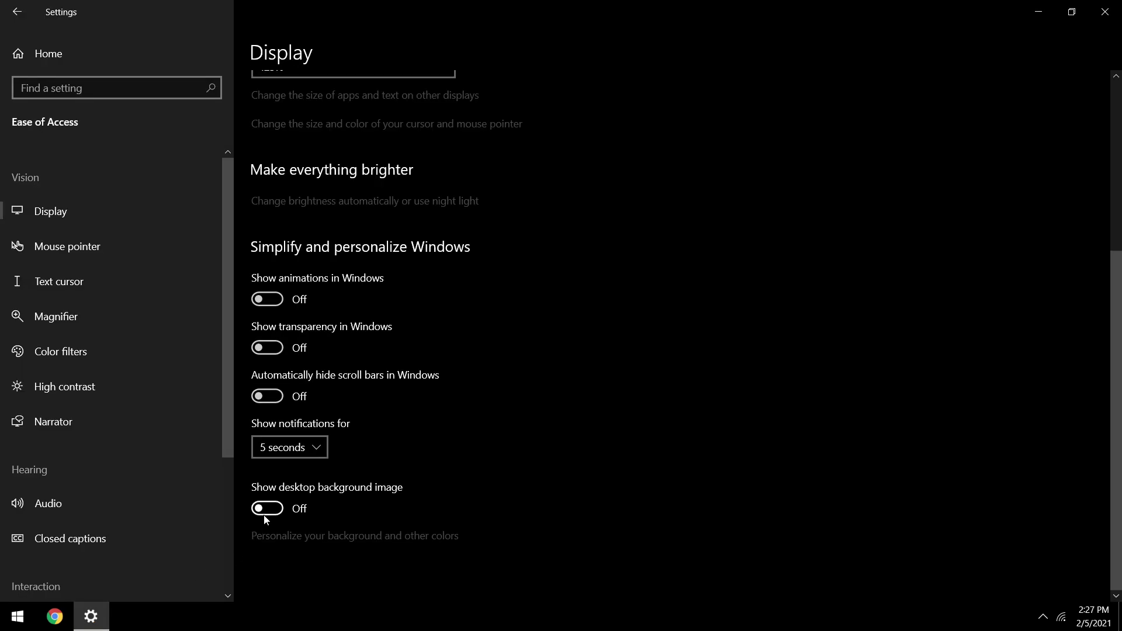
- Switch "Show desktop background image" back on and close Settings
click(246, 514)
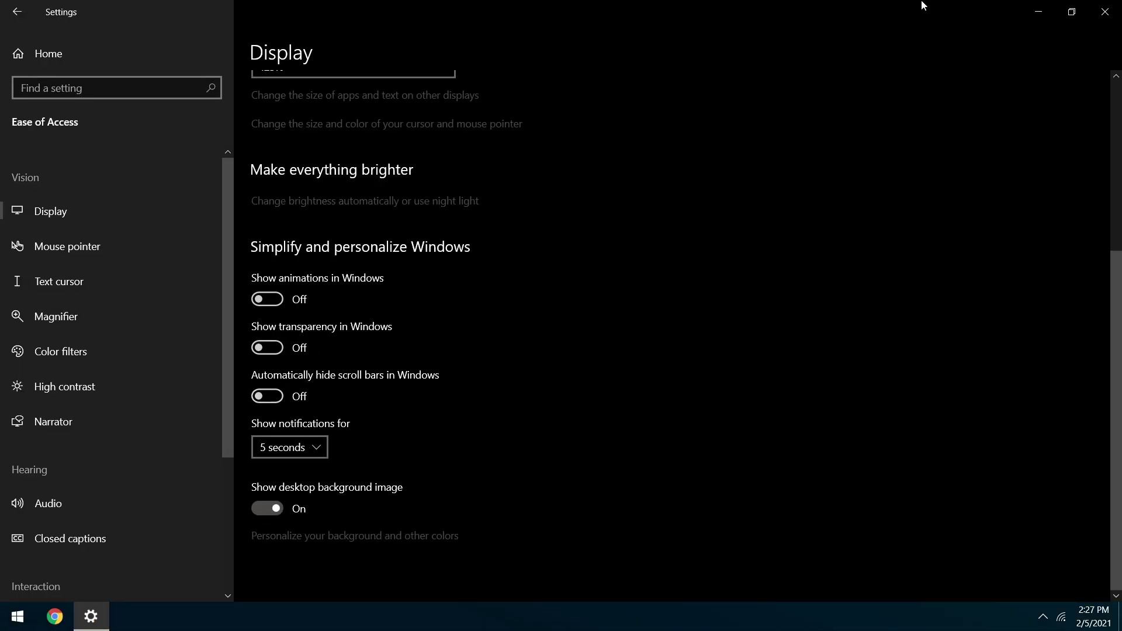
click(1112, 5)
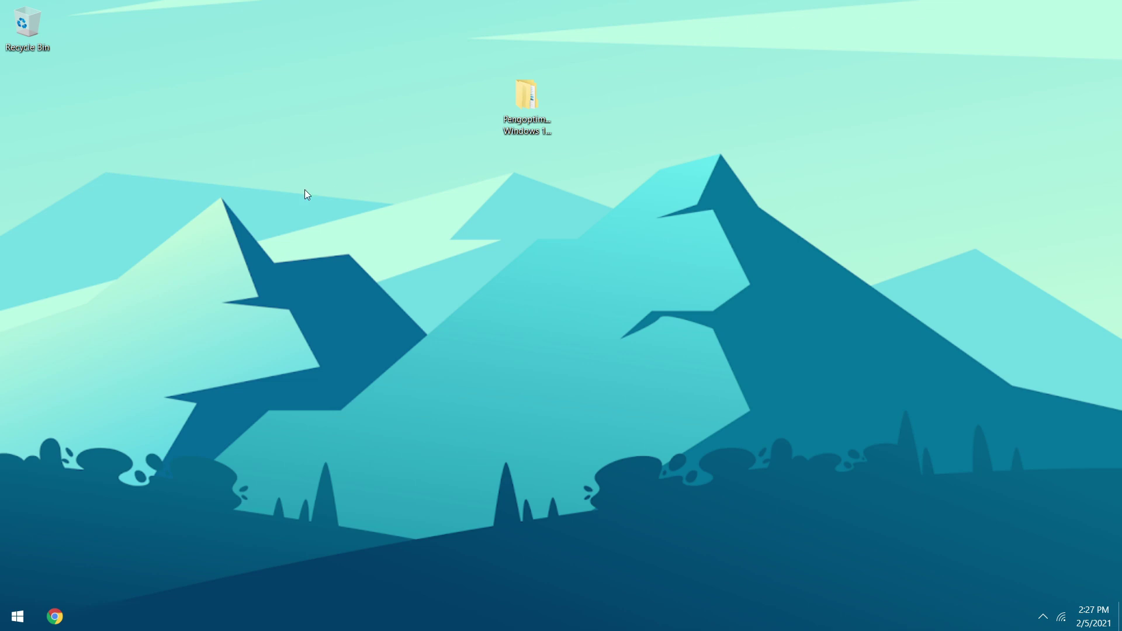
- View the Restart option among the Start menu's power choices and dismiss the menu without restarting
click(17, 617)
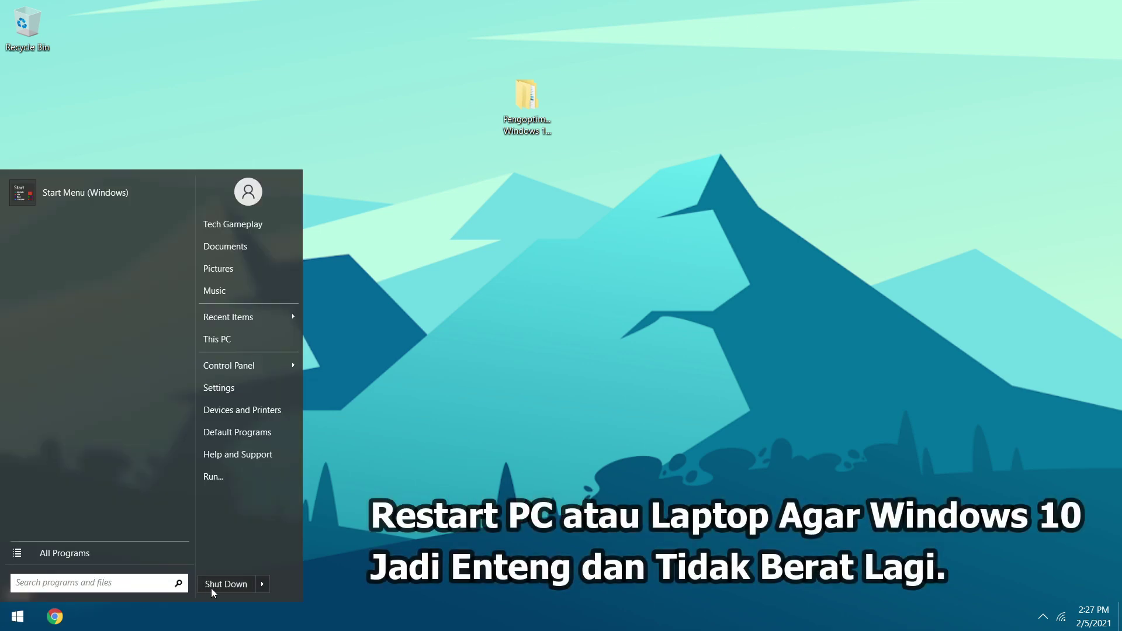
click(261, 584)
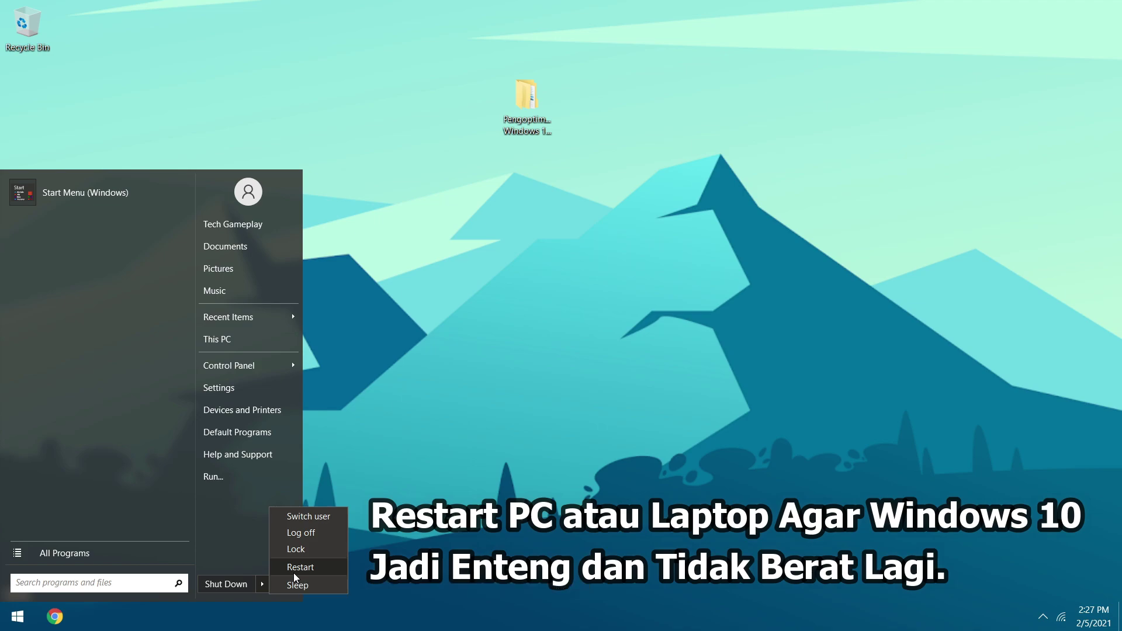
click(478, 333)
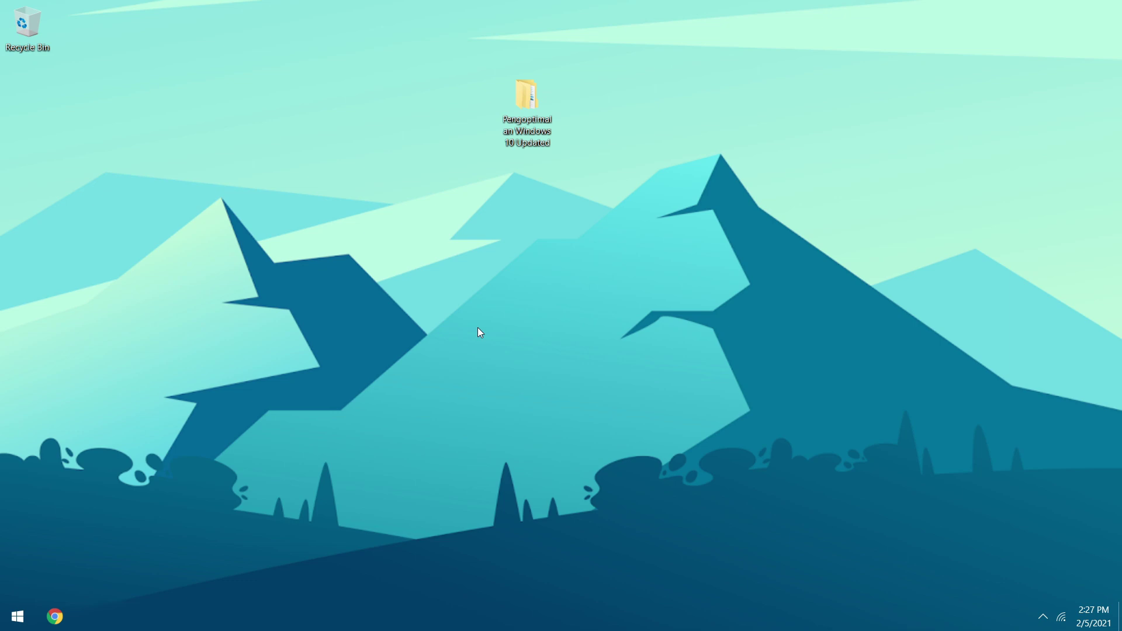